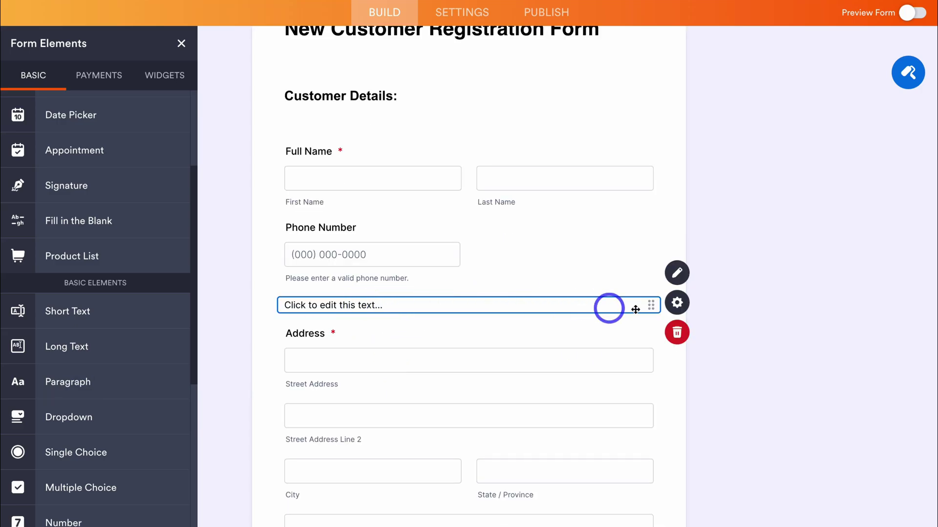
- Open the placeholder paragraph below the first Phone Number field in its text editor
{"action": "left_click", "coordinate": [676, 277]}
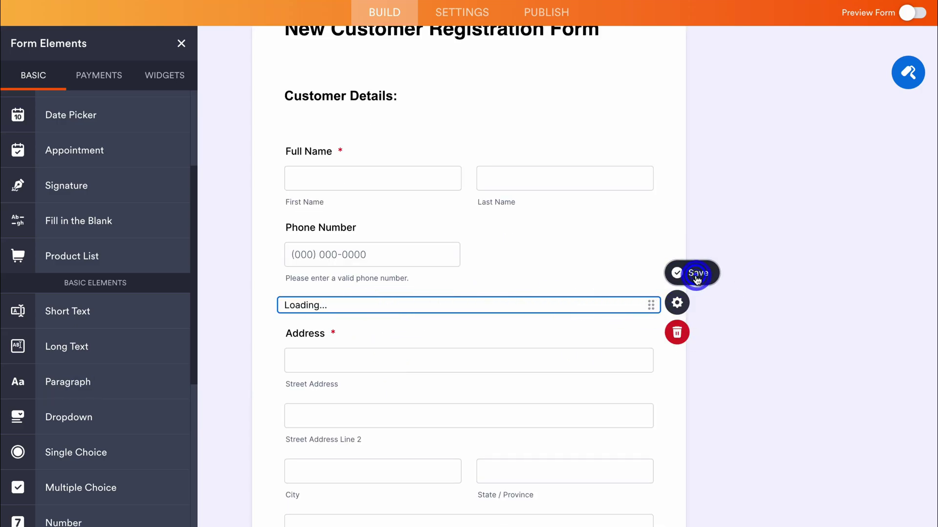
{"action": "scroll", "coordinate": [593, 308], "scroll_direction": "down", "scroll_amount": 4}
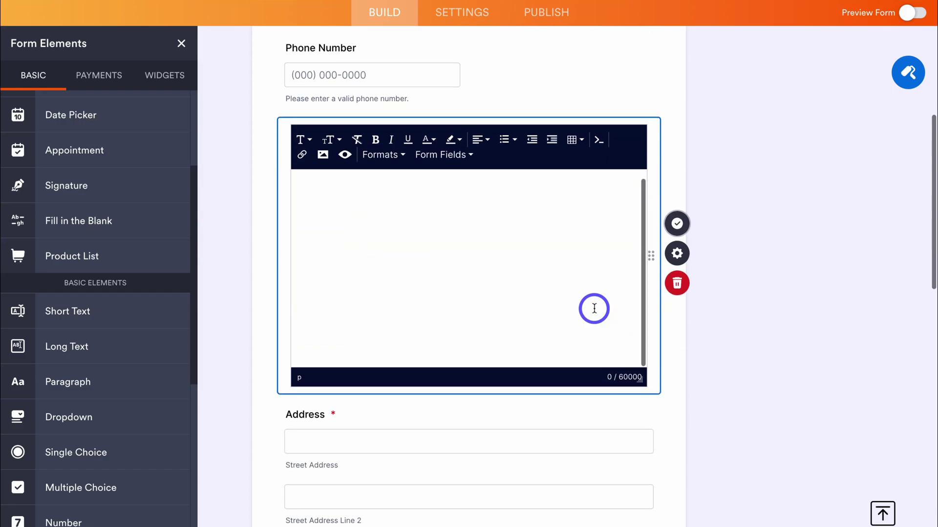
{"action": "scroll", "coordinate": [664, 410], "scroll_direction": "down", "scroll_amount": 9}
- Review the general properties of the "Feedback about us:" field, then return to an unobstructed view of the form
{"action": "left_click", "coordinate": [660, 437]}
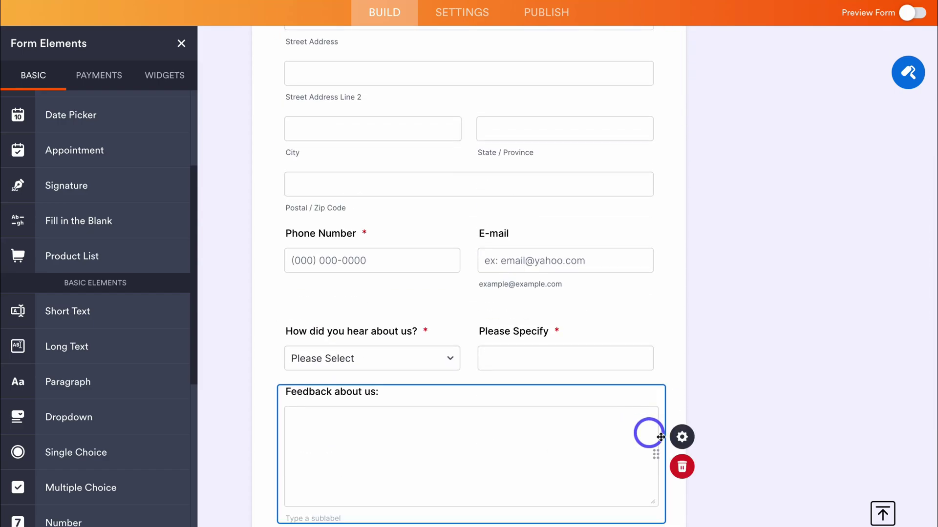
{"action": "left_click", "coordinate": [676, 436]}
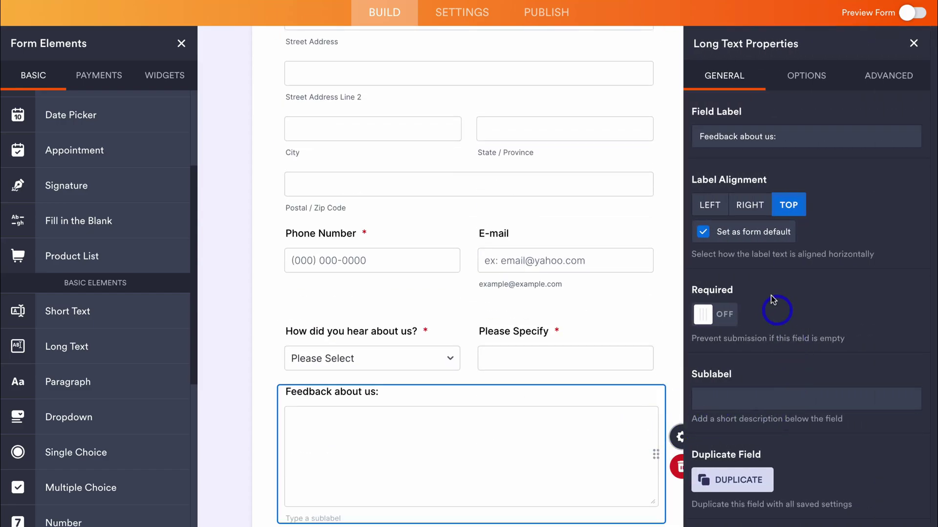
{"action": "left_click", "coordinate": [912, 44]}
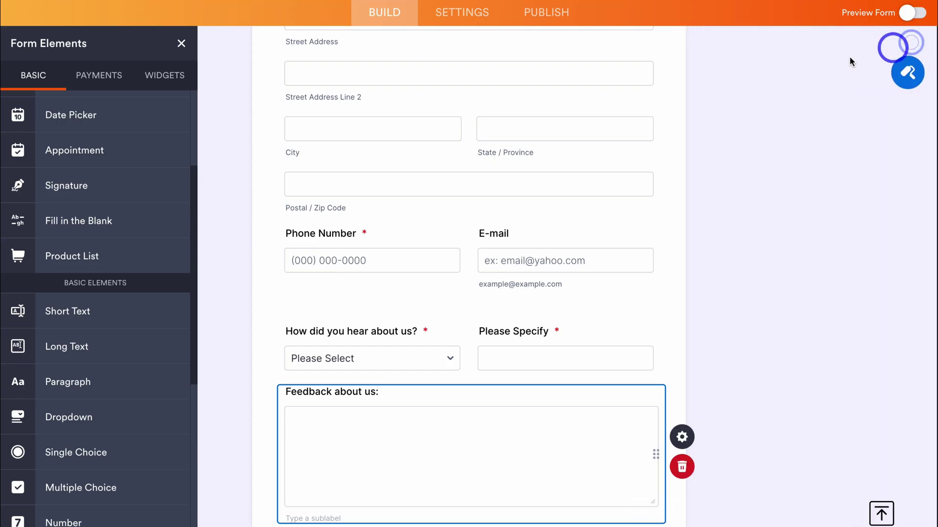
{"action": "left_click", "coordinate": [178, 43]}
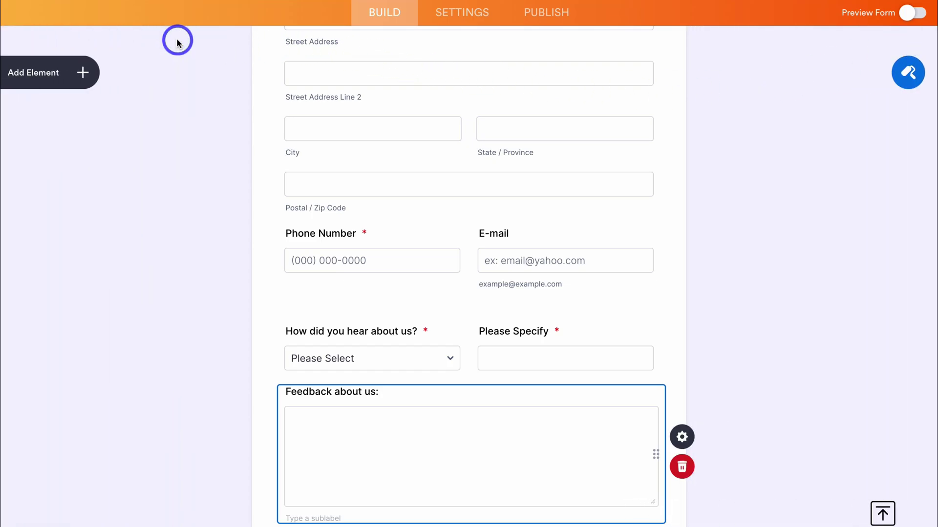
{"action": "scroll", "coordinate": [178, 39], "scroll_direction": "up", "scroll_amount": 10}
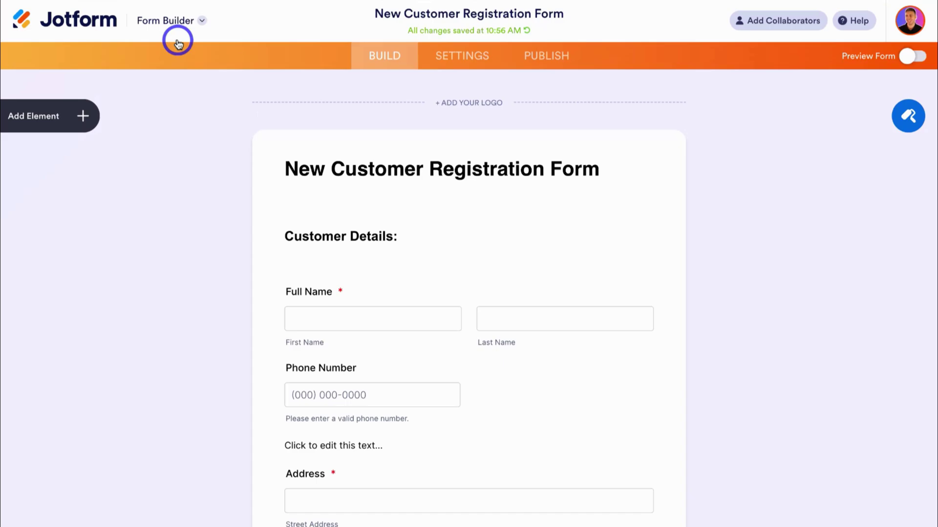
- Leave the form builder for My Workflows and dismiss the dialog for creating a first workflow
{"action": "left_click", "coordinate": [86, 25]}
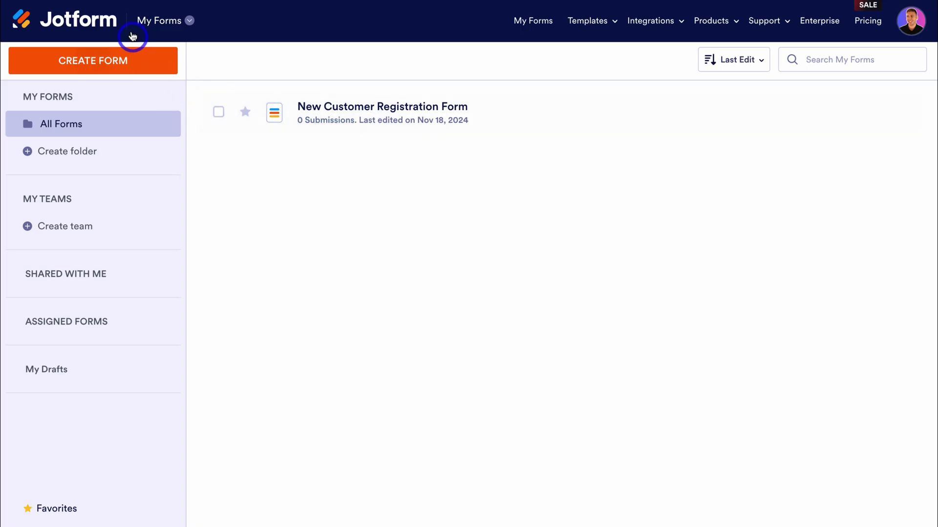
{"action": "left_click", "coordinate": [159, 23]}
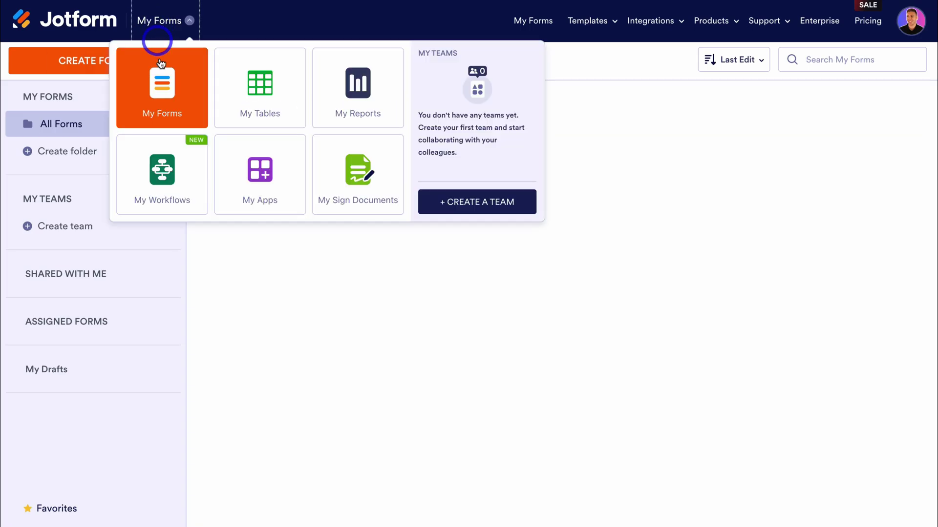
{"action": "left_click", "coordinate": [196, 177]}
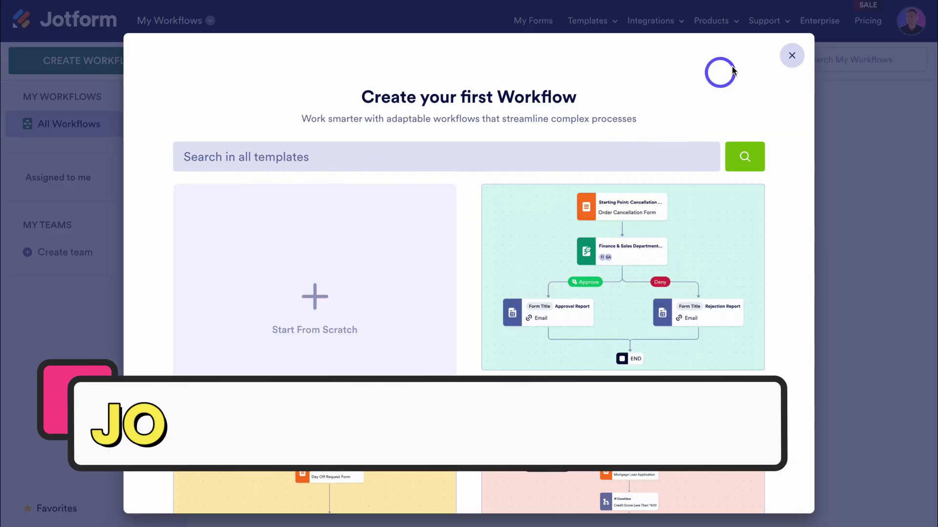
{"action": "left_click", "coordinate": [792, 55]}
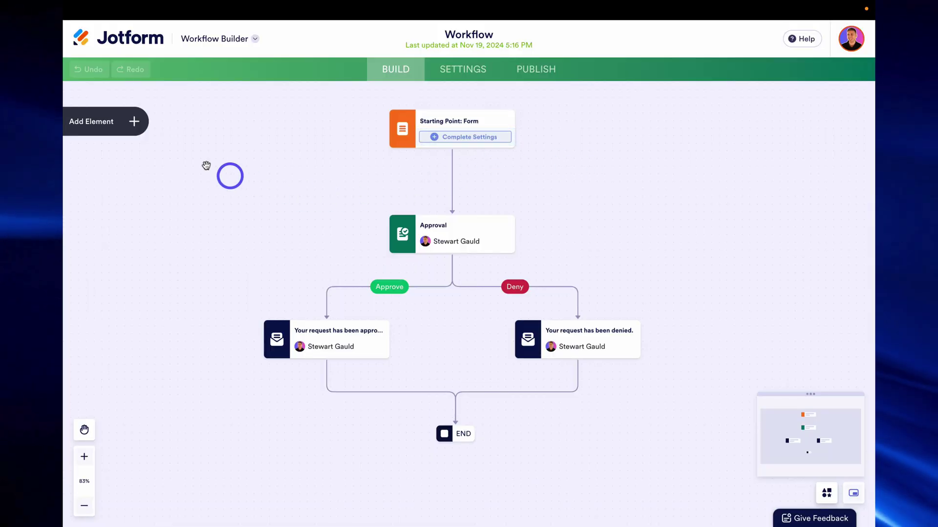
- Add a Payment Form element and a Task element to the workflow canvas near the END node
{"action": "left_click", "coordinate": [133, 122]}
{"action": "left_click_drag", "start_coordinate": [130, 177], "coordinate": [521, 425]}
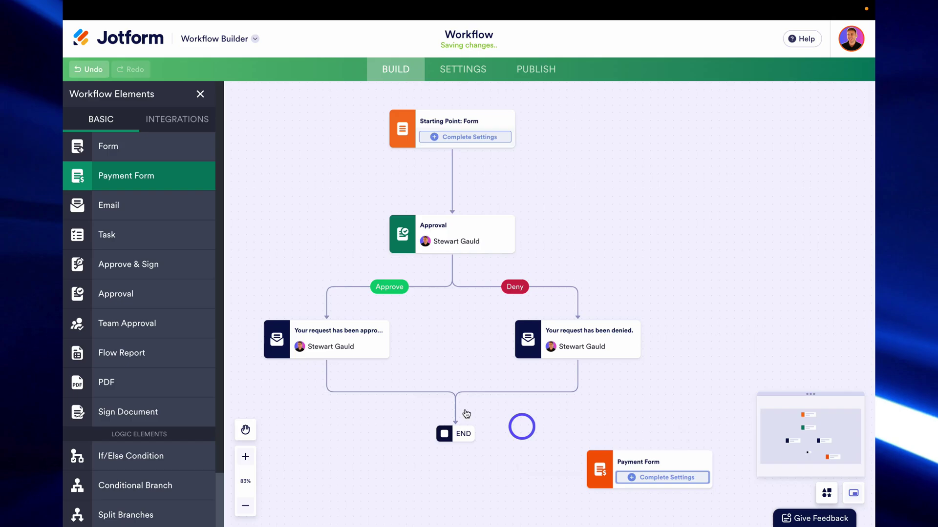
{"action": "left_click_drag", "start_coordinate": [132, 234], "coordinate": [376, 462]}
- Add an Asana integration element to the canvas to the right of the Approval element
{"action": "left_click", "coordinate": [188, 122]}
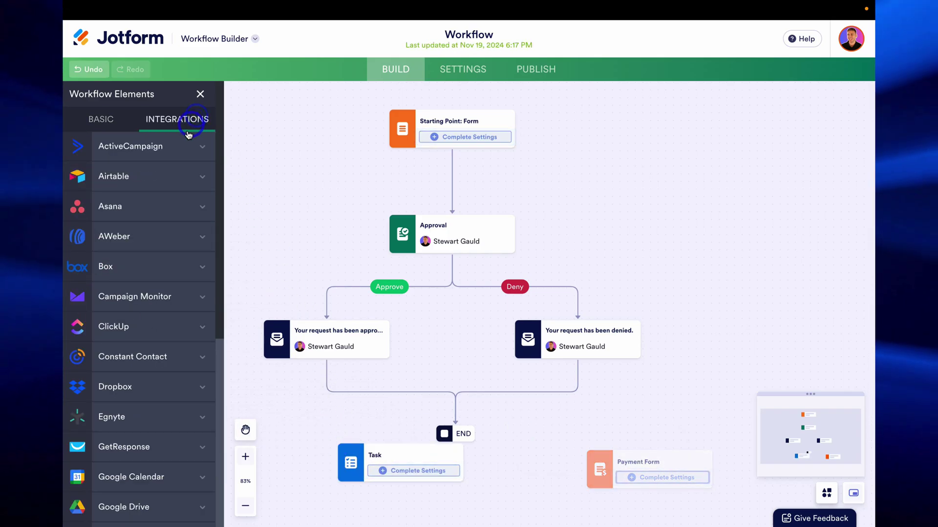
{"action": "left_click_drag", "start_coordinate": [171, 205], "coordinate": [761, 245]}
{"action": "left_click", "coordinate": [200, 94]}
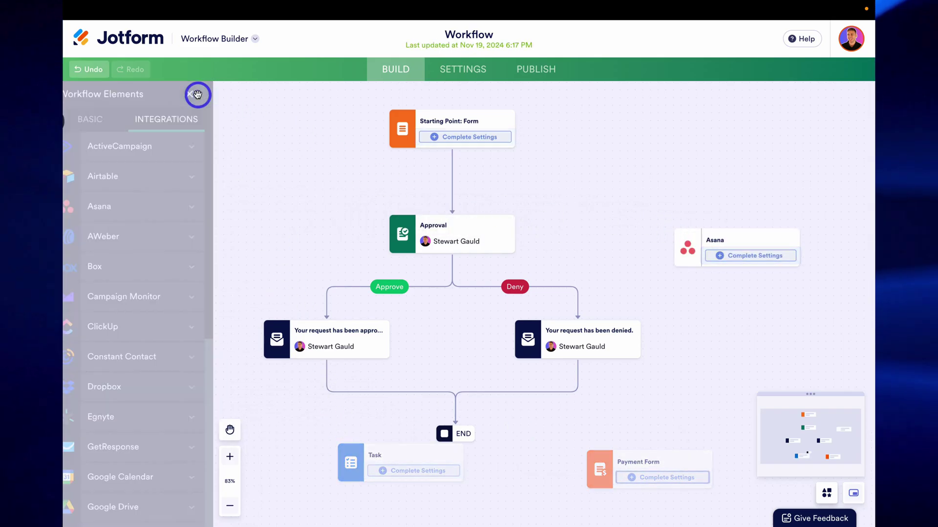
- Connect Approval to Asana with the Approve outcome, and link Asana to the denied-request email
{"action": "left_click_drag", "start_coordinate": [516, 234], "coordinate": [679, 249]}
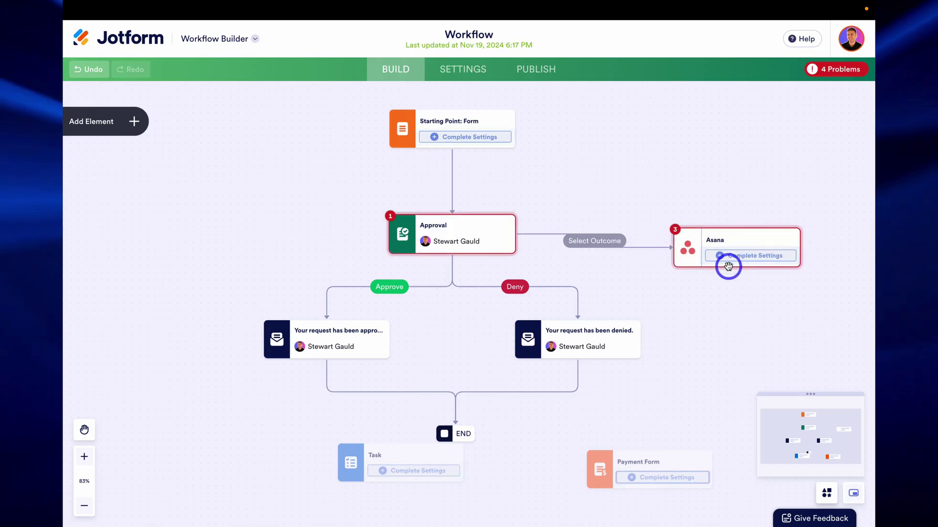
{"action": "left_click", "coordinate": [605, 246]}
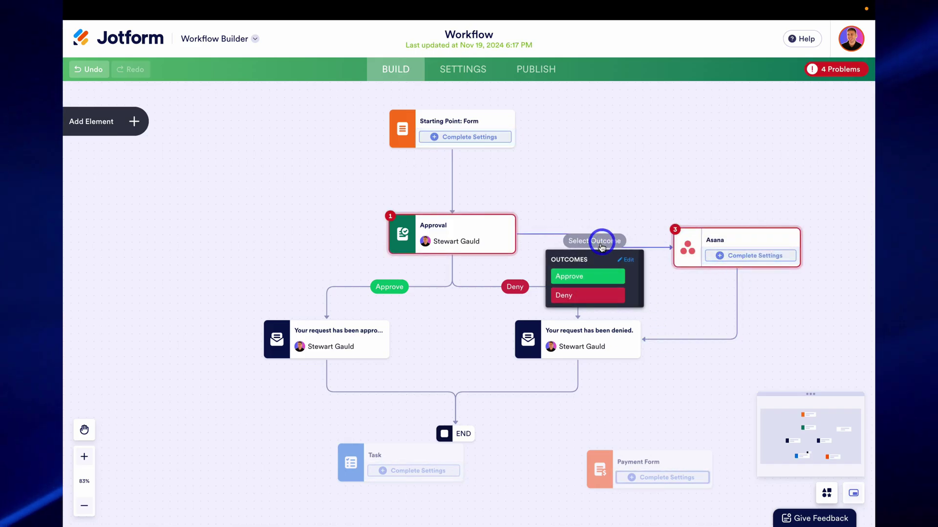
{"action": "left_click", "coordinate": [600, 272]}
- Move the Task element to the left of the workflow and connect it to the approved-request email with the Complete outcome
{"action": "scroll", "coordinate": [609, 274], "scroll_direction": "down", "scroll_amount": 3}
{"action": "scroll", "coordinate": [609, 274], "scroll_direction": "left", "scroll_amount": 4}
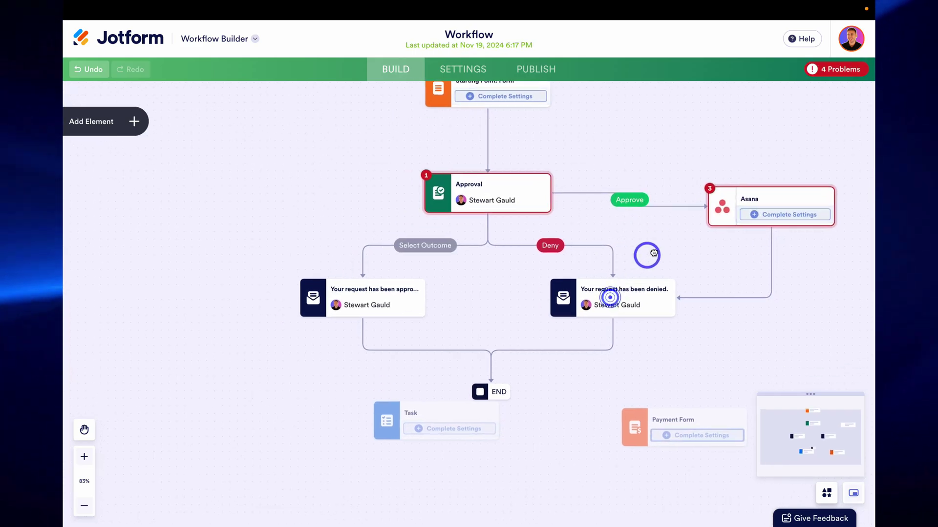
{"action": "left_click_drag", "start_coordinate": [523, 366], "coordinate": [242, 194]}
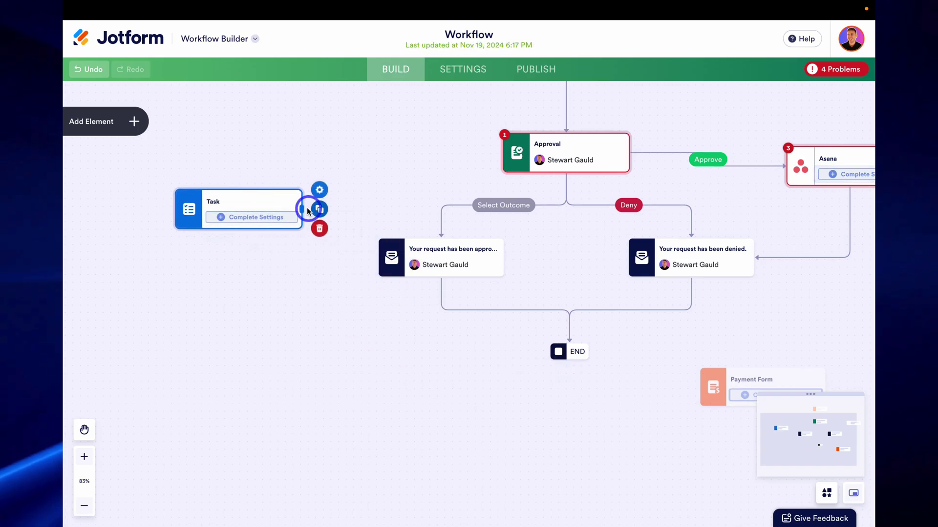
{"action": "left_click_drag", "start_coordinate": [327, 209], "coordinate": [400, 247]}
{"action": "left_click", "coordinate": [364, 234]}
{"action": "left_click", "coordinate": [366, 276]}
- Set the Task element's description to "Please review client submission."
{"action": "left_click", "coordinate": [274, 217]}
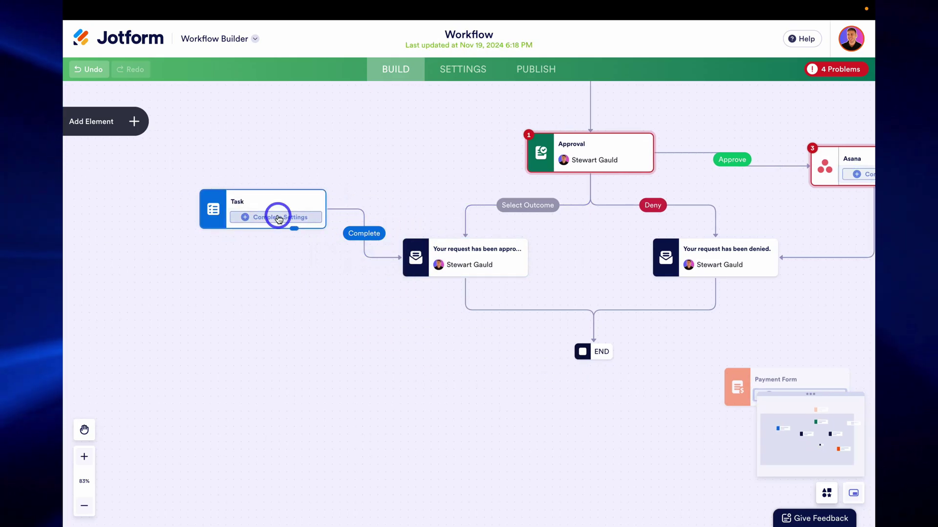
{"action": "double_click", "coordinate": [678, 176]}
{"action": "left_click", "coordinate": [700, 232]}
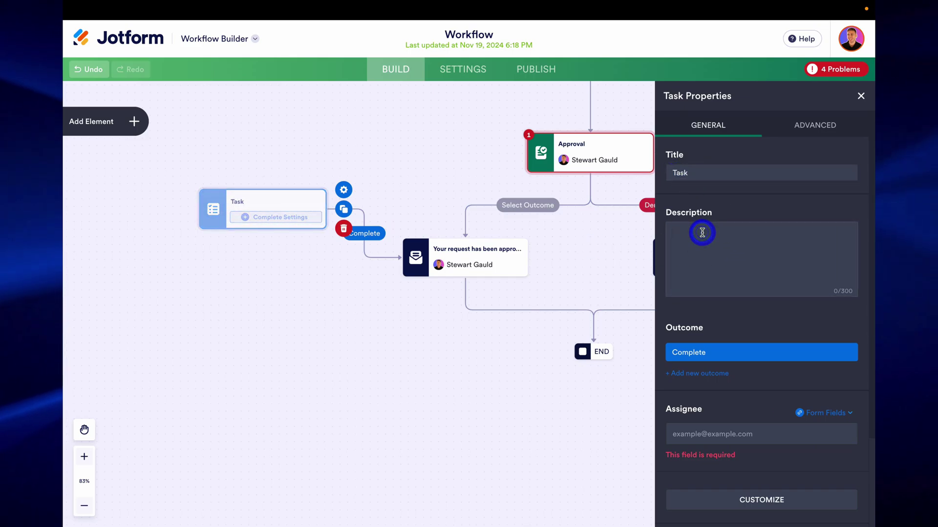
{"action": "type", "text": "Please review client submission."}
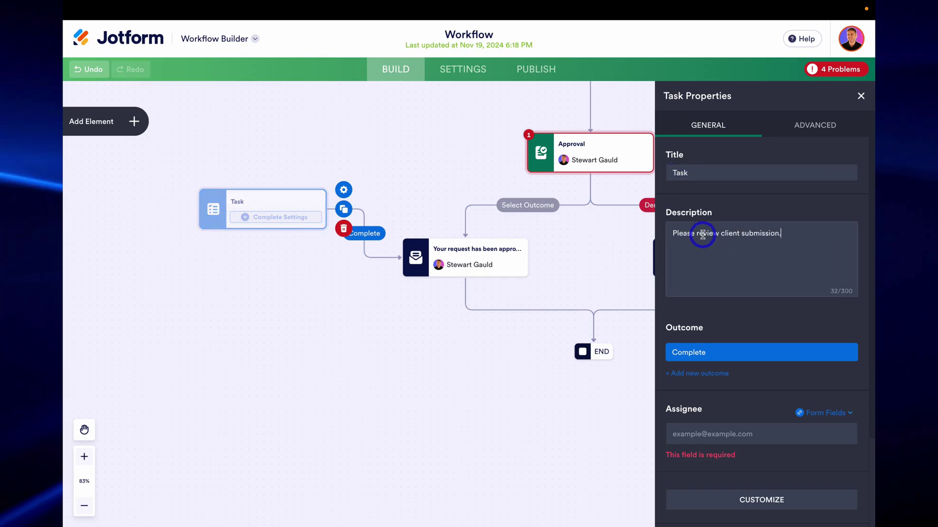
{"action": "left_click", "coordinate": [861, 96]}
- Move the unconnected Payment Form element up towards the denied-request email
{"action": "left_click_drag", "start_coordinate": [621, 230], "coordinate": [428, 196]}
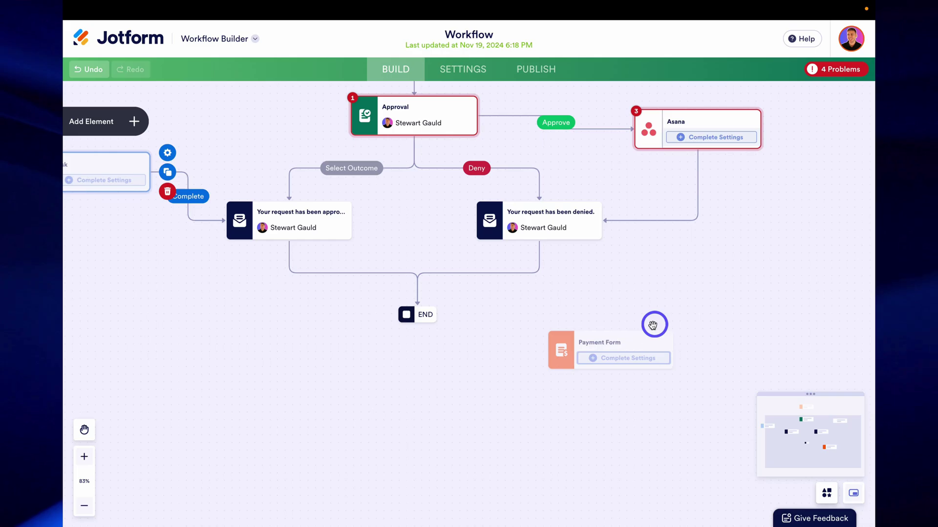
{"action": "left_click_drag", "start_coordinate": [640, 335], "coordinate": [666, 268]}
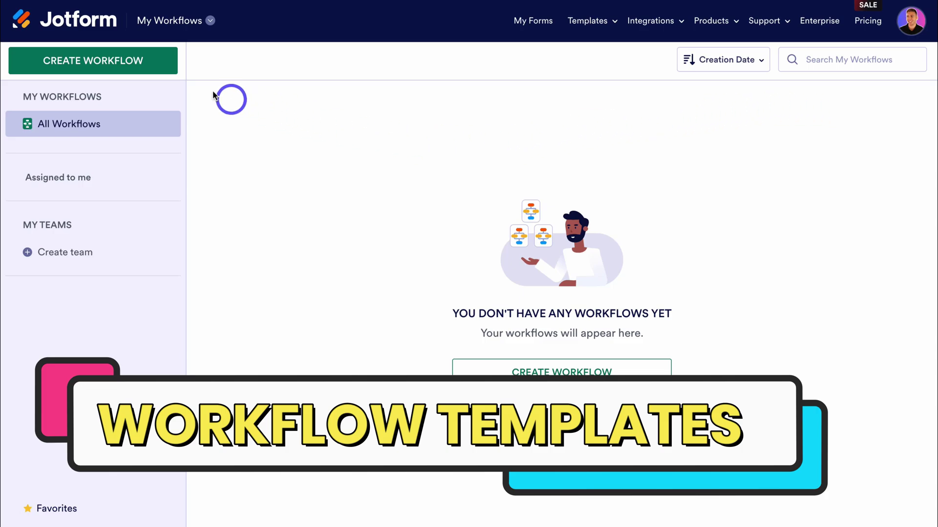
- Start creating a workflow from a template and browse the gallery of popular workflow templates
{"action": "left_click", "coordinate": [132, 60]}
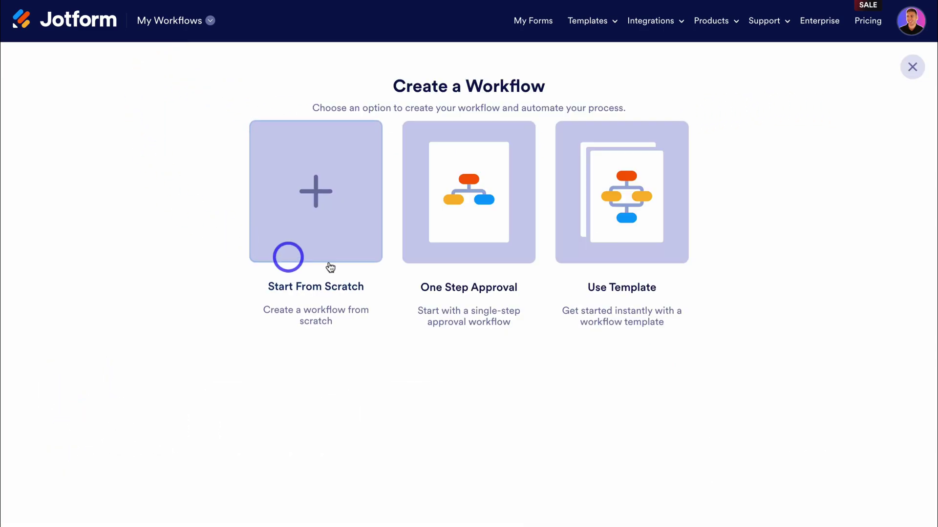
{"action": "left_click", "coordinate": [574, 188]}
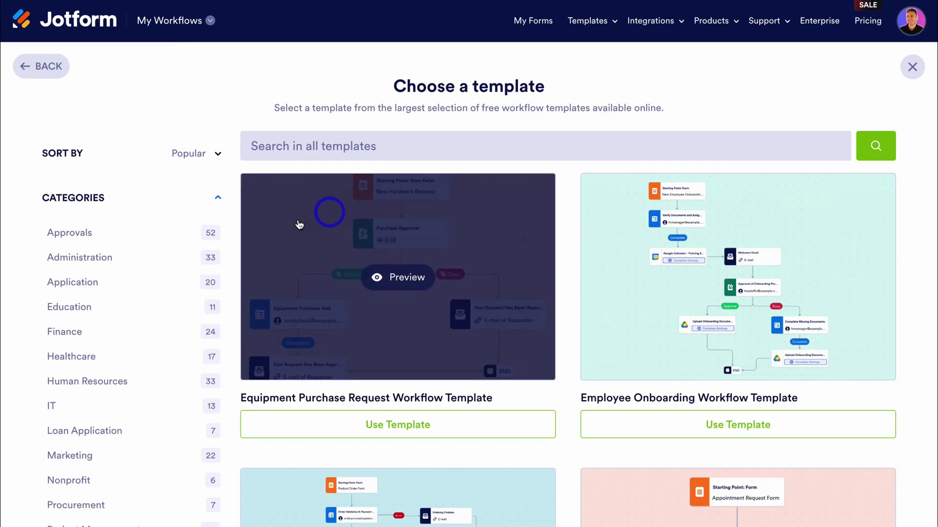
{"action": "scroll", "coordinate": [174, 253], "scroll_direction": "down", "scroll_amount": 3}
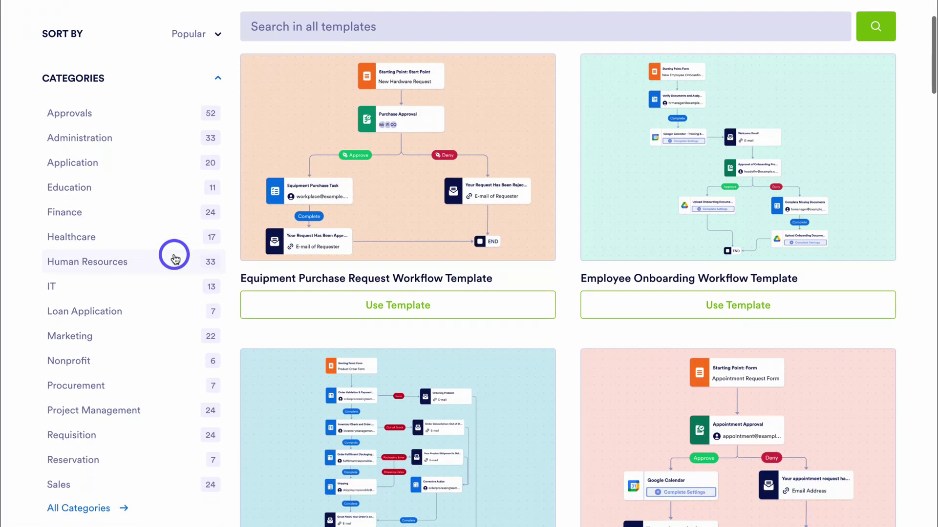
{"action": "scroll", "coordinate": [174, 258], "scroll_direction": "down", "scroll_amount": 2}
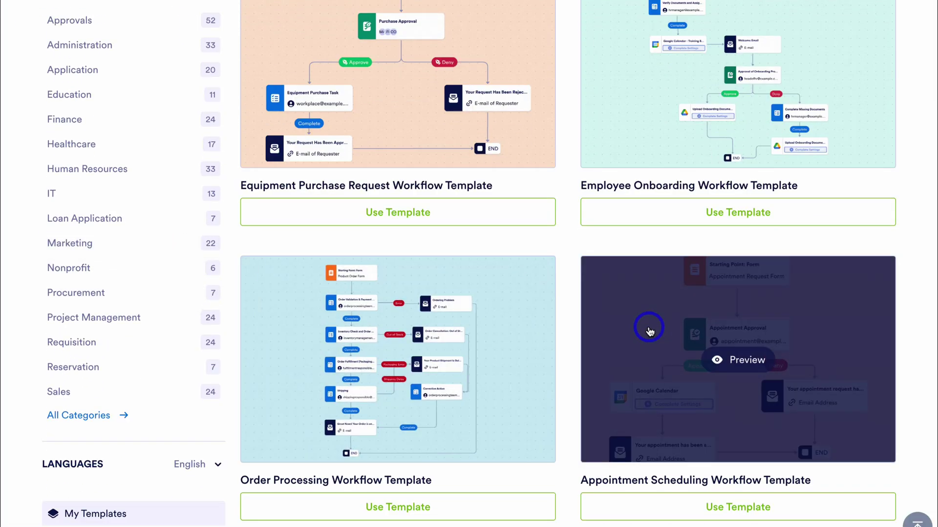
{"action": "scroll", "coordinate": [649, 331], "scroll_direction": "down", "scroll_amount": 7}
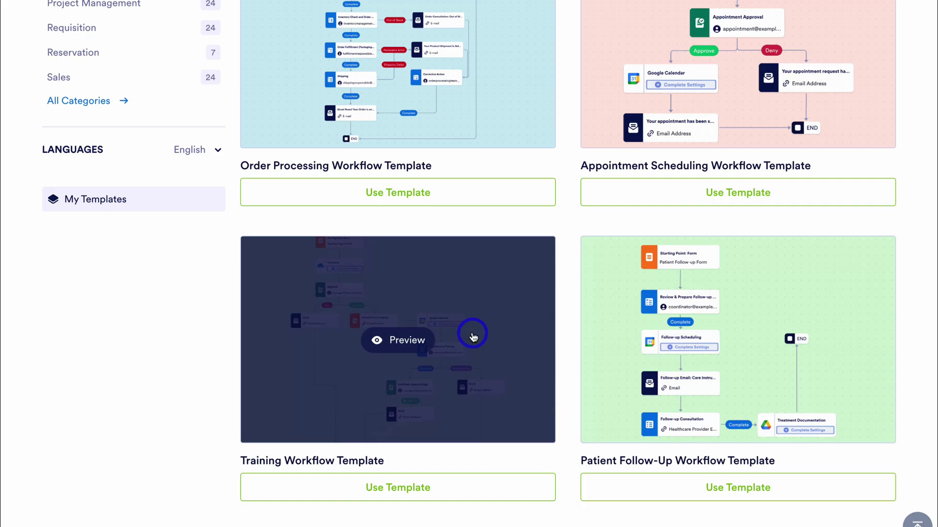
{"action": "scroll", "coordinate": [472, 331], "scroll_direction": "down", "scroll_amount": 7}
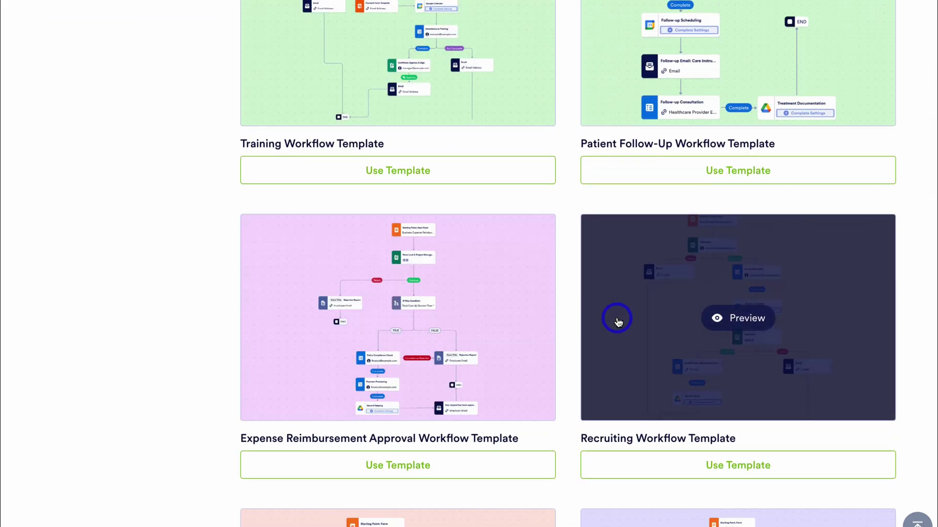
{"action": "scroll", "coordinate": [614, 322], "scroll_direction": "down", "scroll_amount": 6}
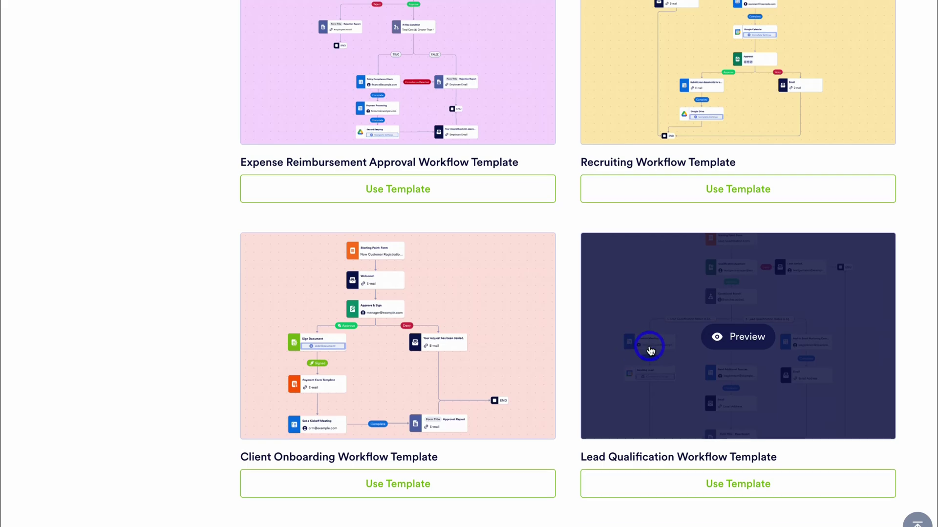
{"action": "scroll", "coordinate": [617, 361], "scroll_direction": "down", "scroll_amount": 6}
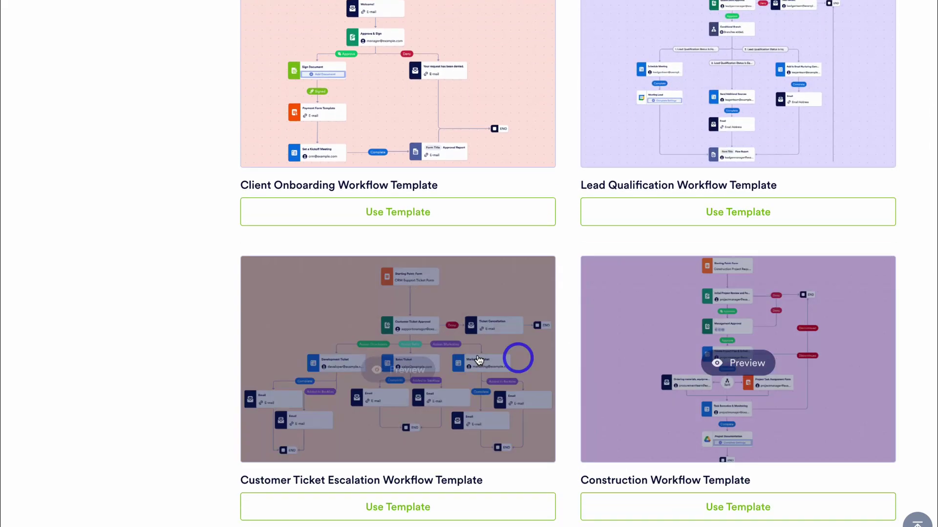
{"action": "scroll", "coordinate": [437, 371], "scroll_direction": "down", "scroll_amount": 6}
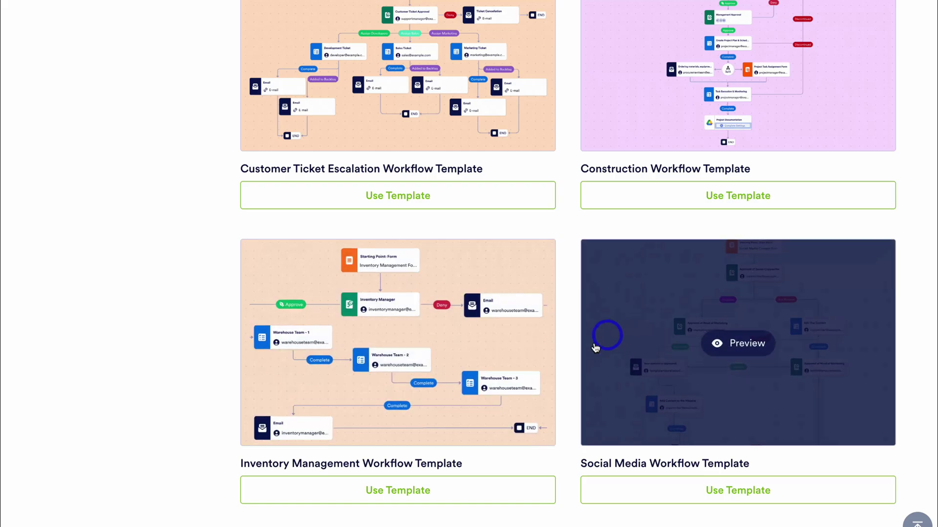
{"action": "scroll", "coordinate": [655, 354], "scroll_direction": "up", "scroll_amount": 17}
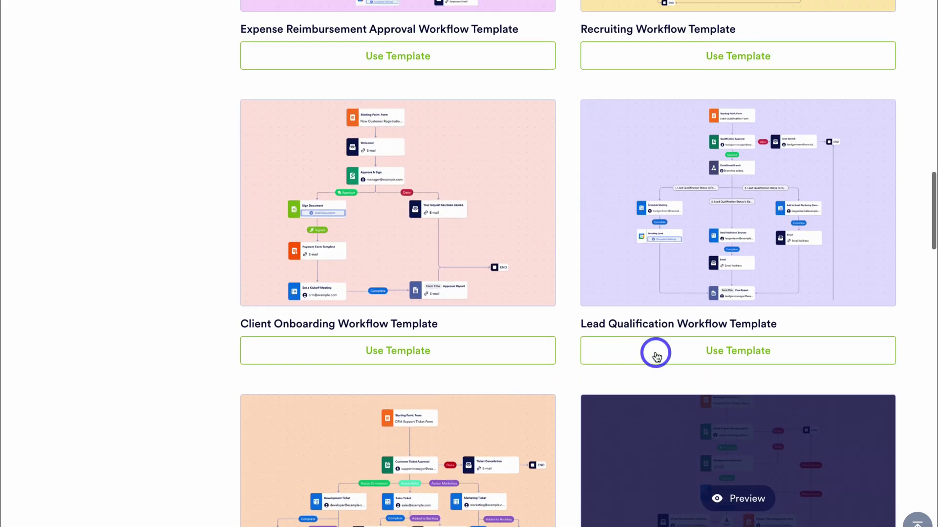
{"action": "scroll", "coordinate": [655, 355], "scroll_direction": "up", "scroll_amount": 16}
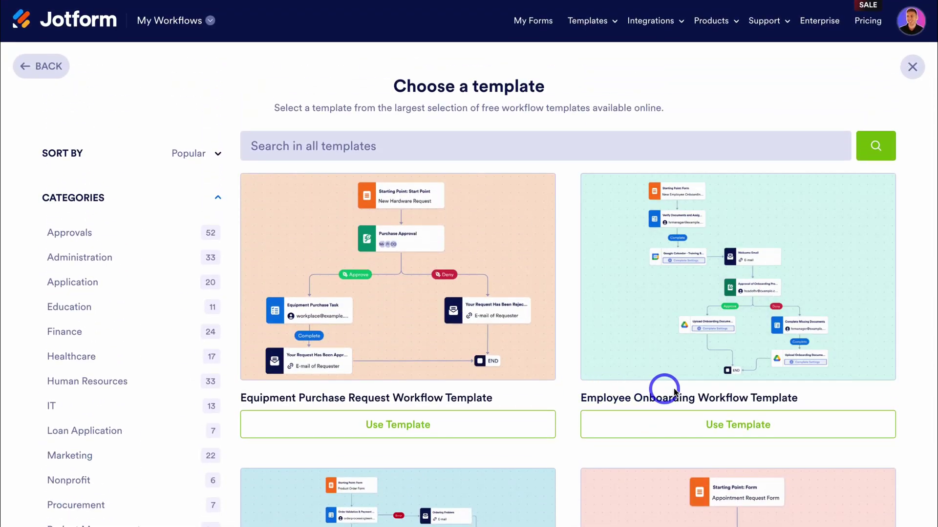
- Preview the workflow diagram of the Employee Onboarding Workflow Template
{"action": "left_click", "coordinate": [767, 316]}
{"action": "mouse_move", "coordinate": [503, 298]}
{"action": "left_mouse_down"}
{"action": "mouse_move", "coordinate": [502, 283]}
{"action": "mouse_move", "coordinate": [498, 309]}
{"action": "left_mouse_up"}
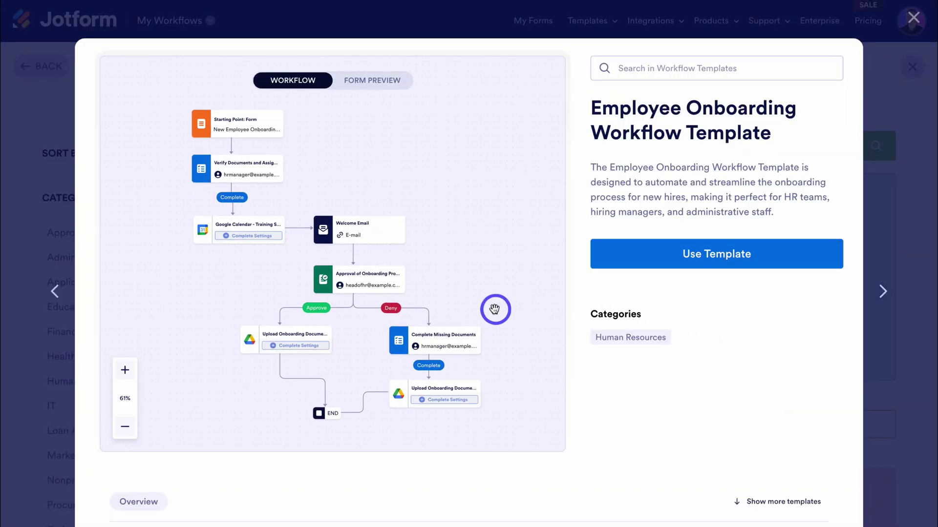
- Examine the Employee Onboarding template's workflow diagram up close and read through its New Employee Onboarding form preview
{"action": "left_click", "coordinate": [125, 372]}
{"action": "left_click", "coordinate": [125, 372]}
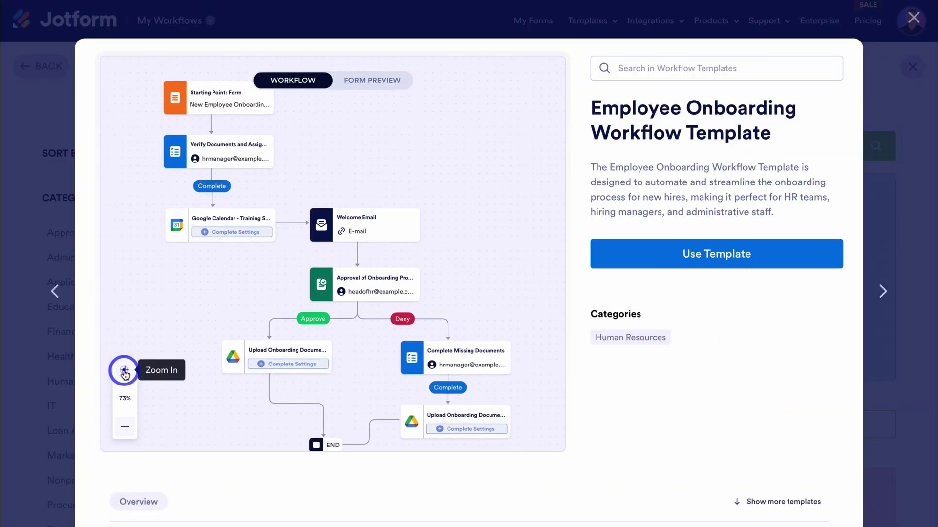
{"action": "left_click", "coordinate": [125, 371]}
{"action": "left_click_drag", "start_coordinate": [182, 317], "coordinate": [190, 373]}
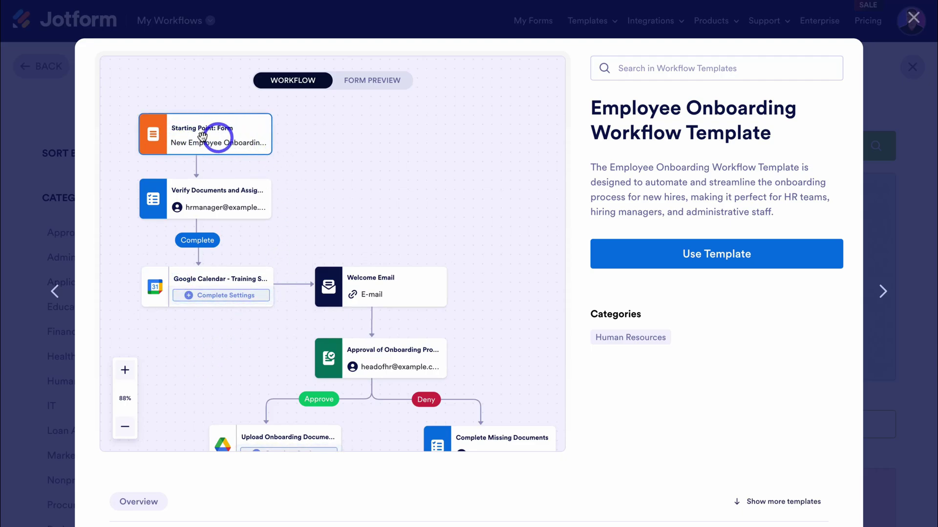
{"action": "left_click", "coordinate": [374, 82]}
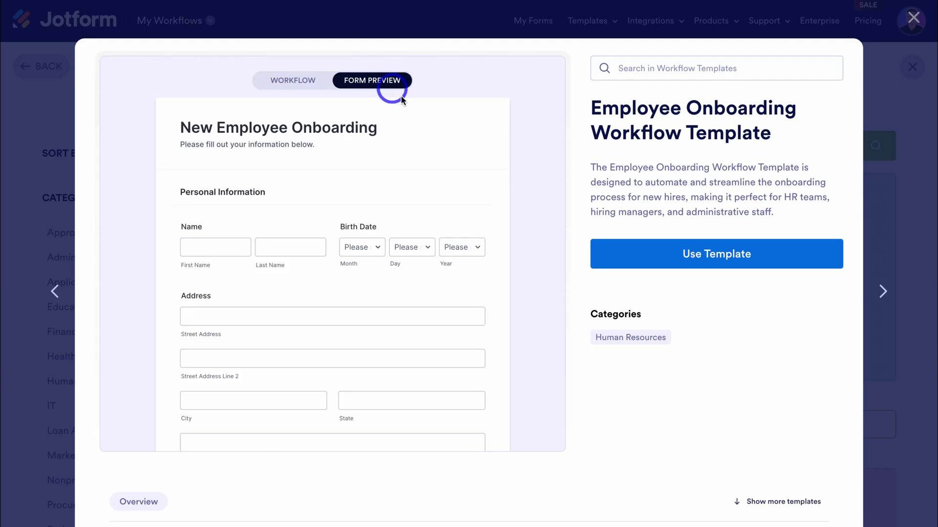
{"action": "scroll", "coordinate": [395, 152], "scroll_direction": "down", "scroll_amount": 8}
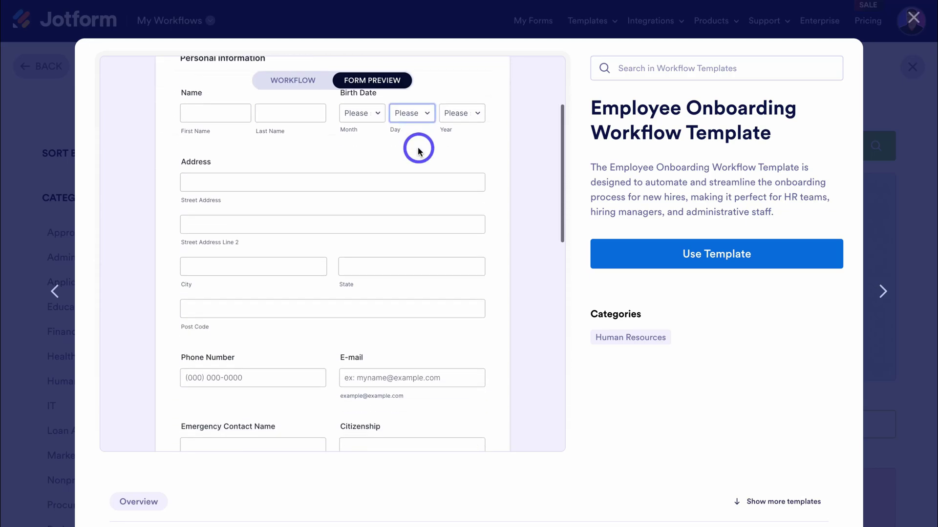
{"action": "scroll", "coordinate": [419, 151], "scroll_direction": "down", "scroll_amount": 1}
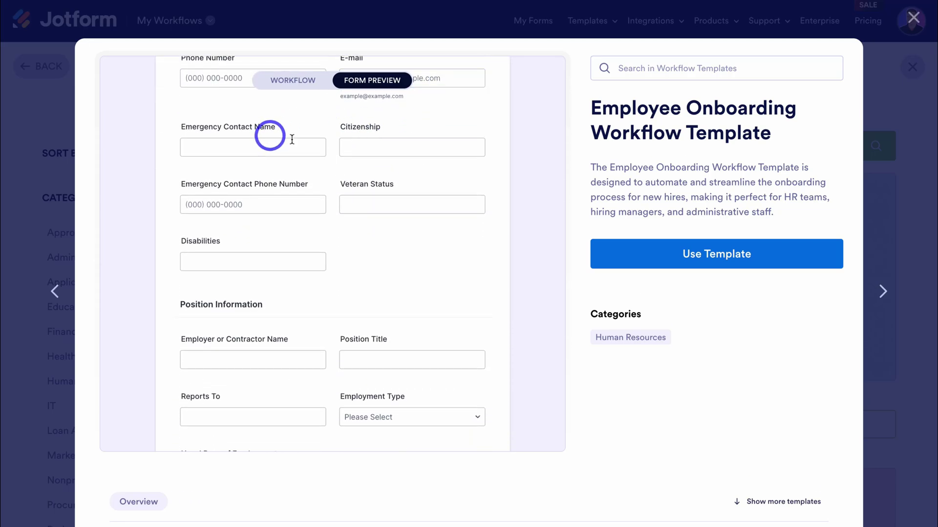
- Go back to the template's workflow diagram and create a workflow from the Employee Onboarding Workflow Template
{"action": "left_click", "coordinate": [301, 87]}
{"action": "scroll", "coordinate": [359, 180], "scroll_direction": "down", "scroll_amount": 2}
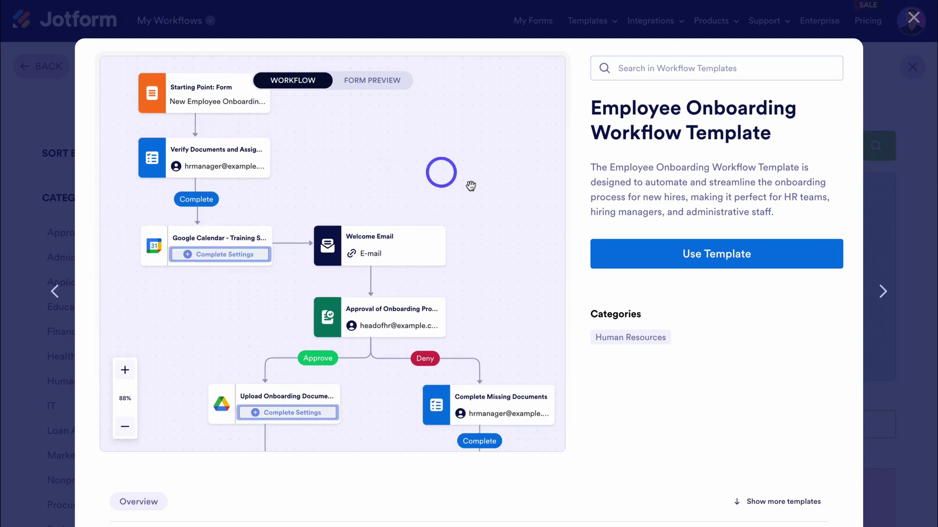
{"action": "left_click", "coordinate": [737, 253]}
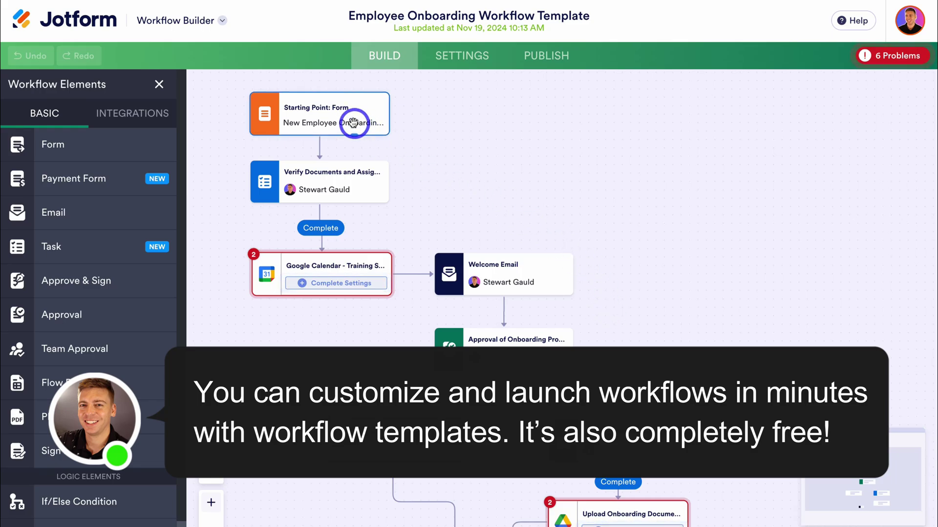
- View the New Employee Onboarding form attached to the workflow's starting point and look through its fields
{"action": "mouse_move", "coordinate": [351, 112]}
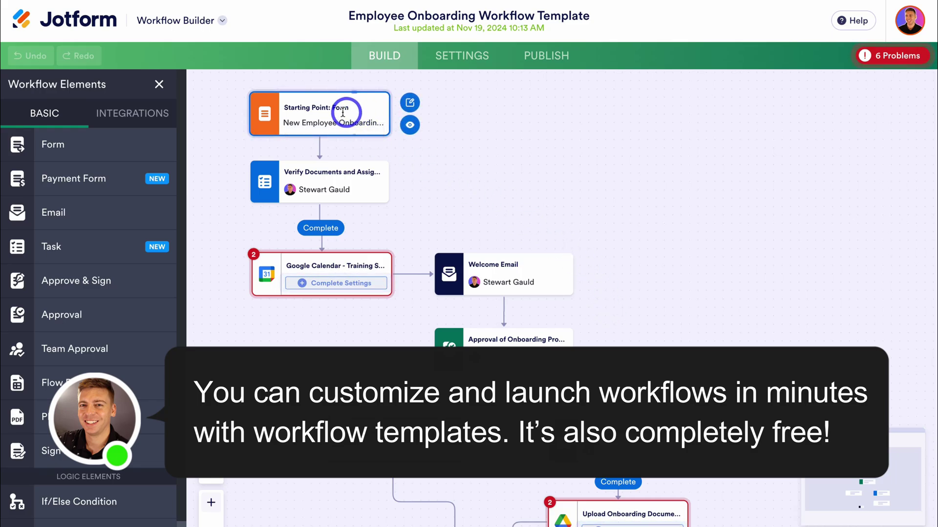
{"action": "left_click", "coordinate": [421, 129]}
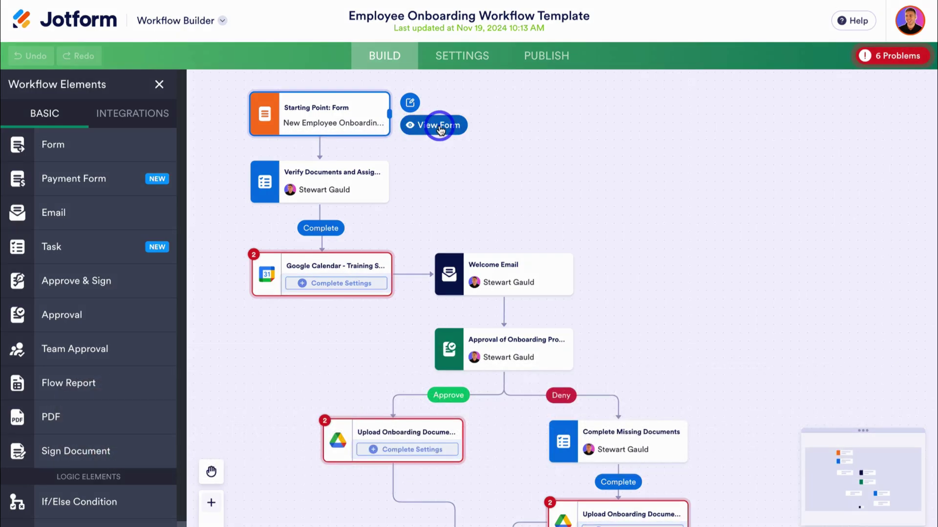
{"action": "scroll", "coordinate": [438, 126], "scroll_direction": "down", "scroll_amount": 10}
{"action": "scroll", "coordinate": [438, 126], "scroll_direction": "up", "scroll_amount": 10}
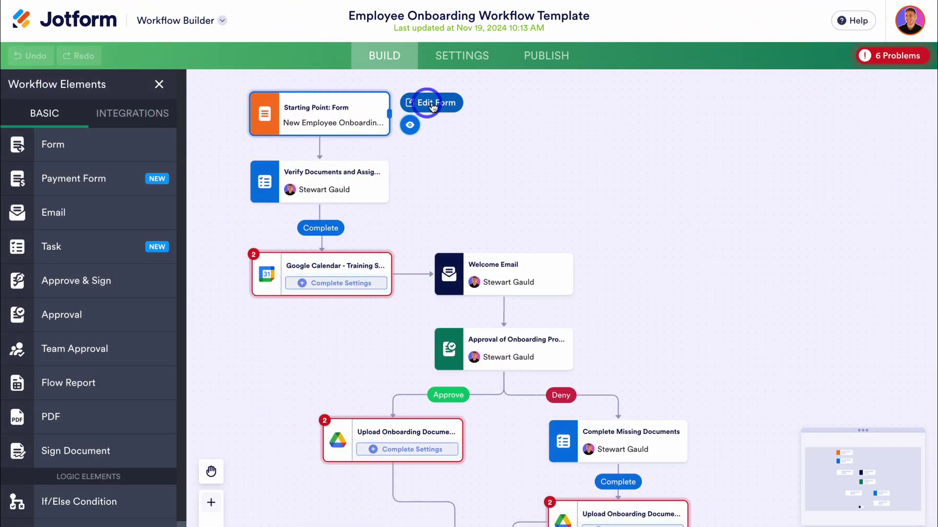
{"action": "left_click", "coordinate": [407, 121]}
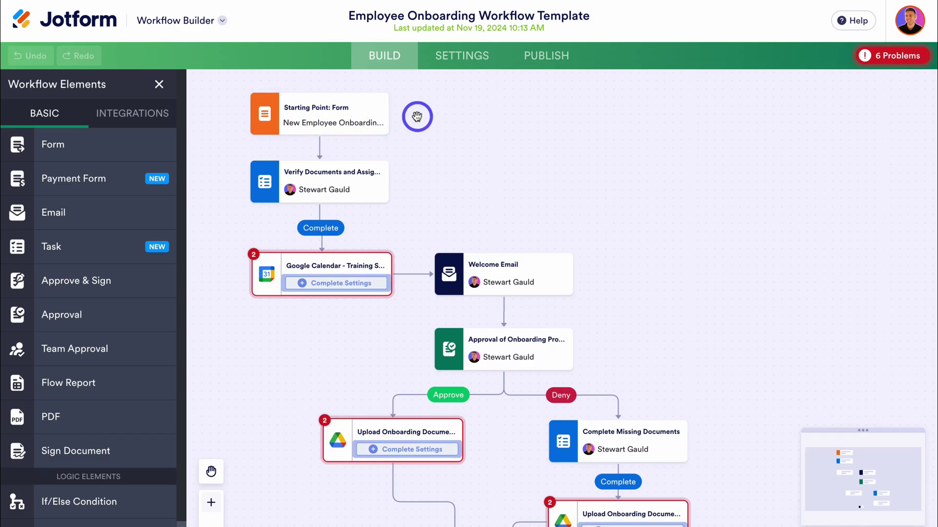
- Inspect the properties of the Verify Documents task, including its outcome and assignee, and close them
{"action": "left_click", "coordinate": [370, 186]}
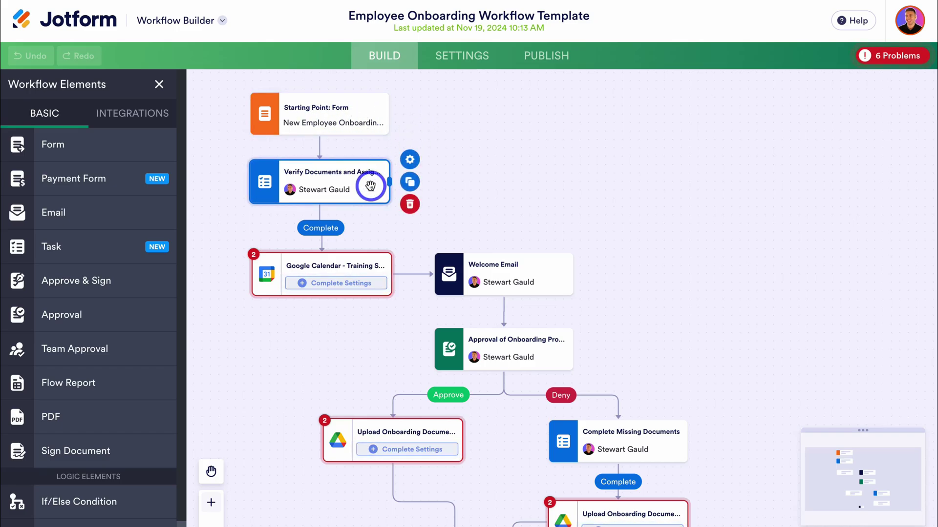
{"action": "left_click", "coordinate": [405, 165]}
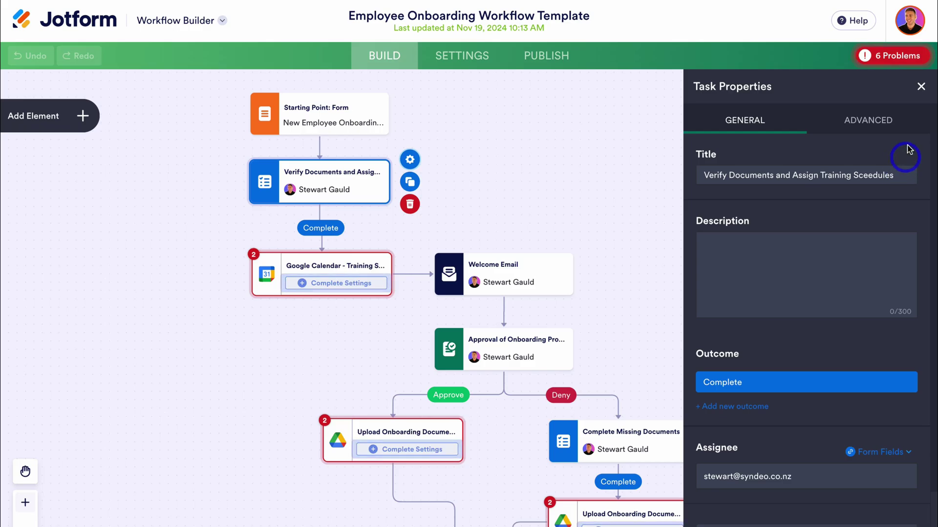
{"action": "left_click", "coordinate": [919, 87]}
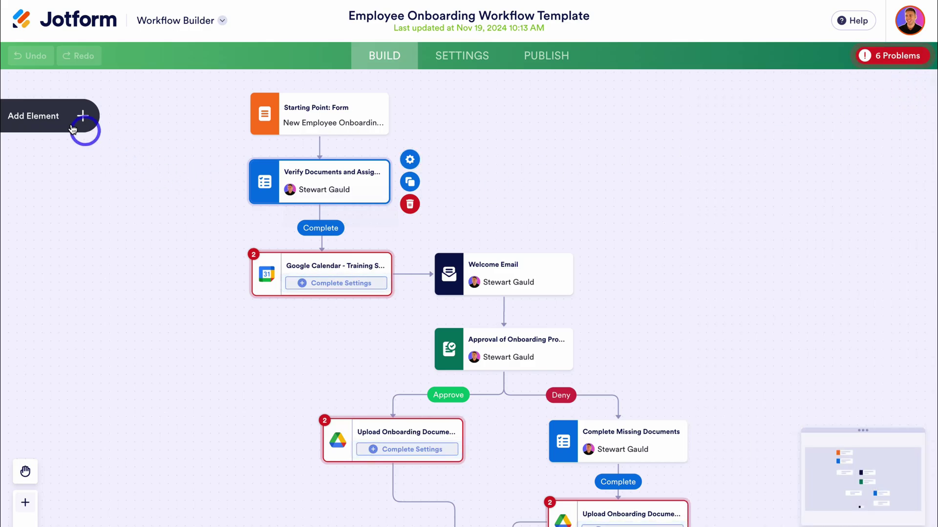
- Add a Task element to the empty canvas area beside the workflow and delete it again
{"action": "left_click", "coordinate": [55, 121]}
{"action": "left_click_drag", "start_coordinate": [88, 250], "coordinate": [620, 177]}
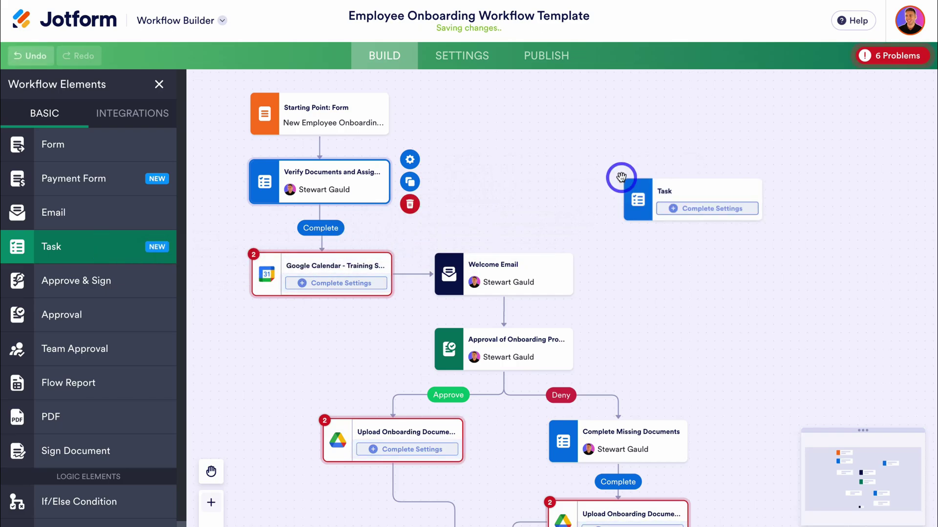
{"action": "left_click", "coordinate": [704, 188]}
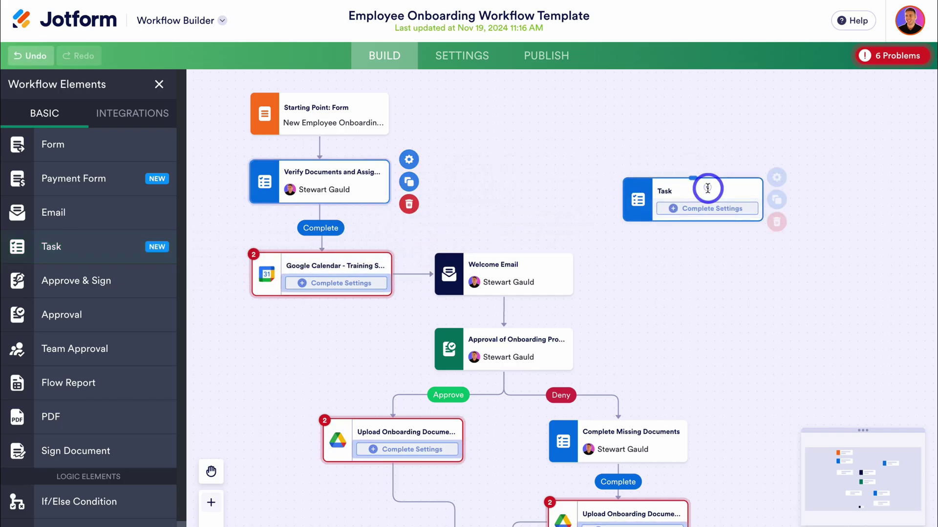
{"action": "left_click", "coordinate": [782, 222]}
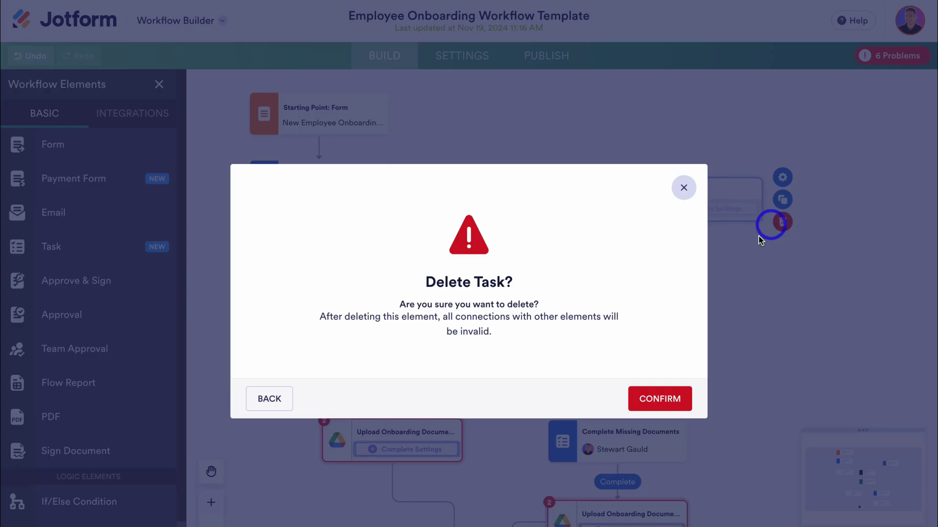
{"action": "left_click", "coordinate": [666, 394]}
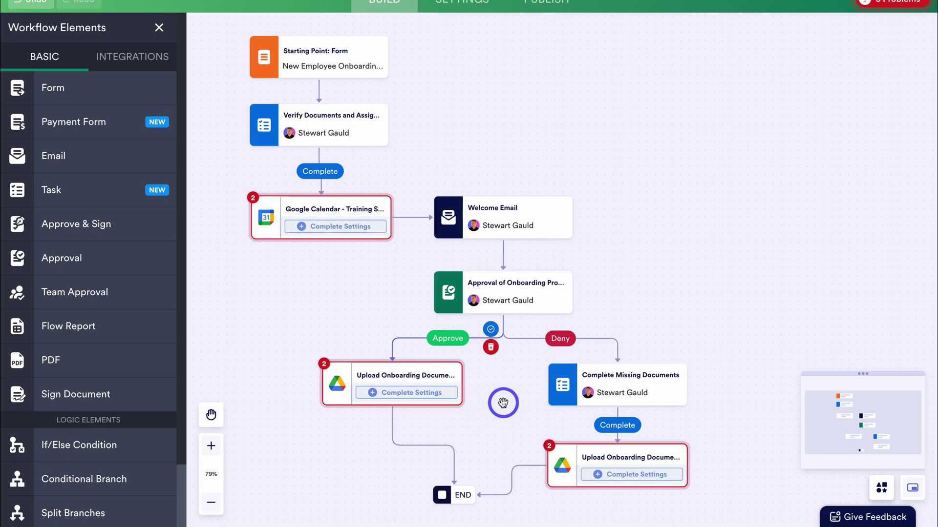
- Review the workflow's list of problems and open the settings of the Google Calendar training schedule element
{"action": "left_click", "coordinate": [888, 3]}
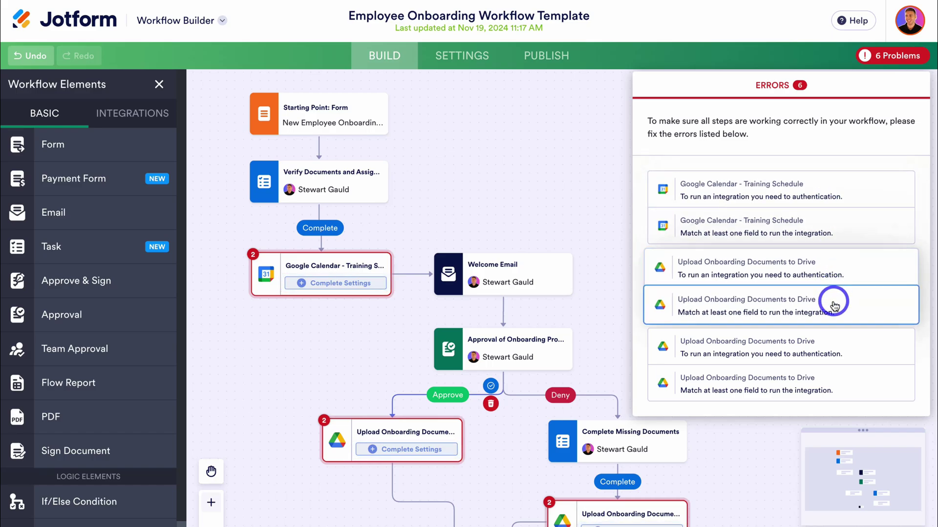
{"action": "left_click", "coordinate": [332, 285]}
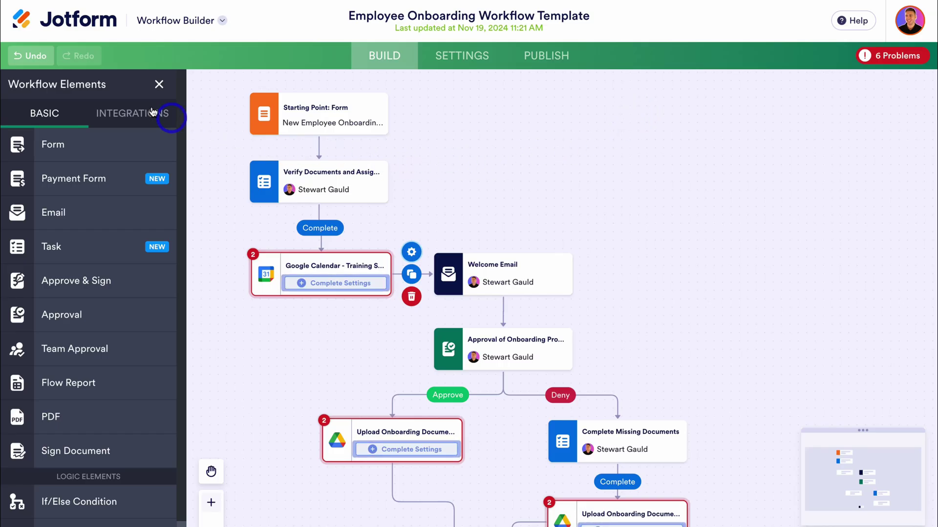
- Leave the onboarding workflow, go to My Workflows and start creating a new workflow
{"action": "left_click", "coordinate": [78, 22]}
{"action": "left_click", "coordinate": [159, 22]}
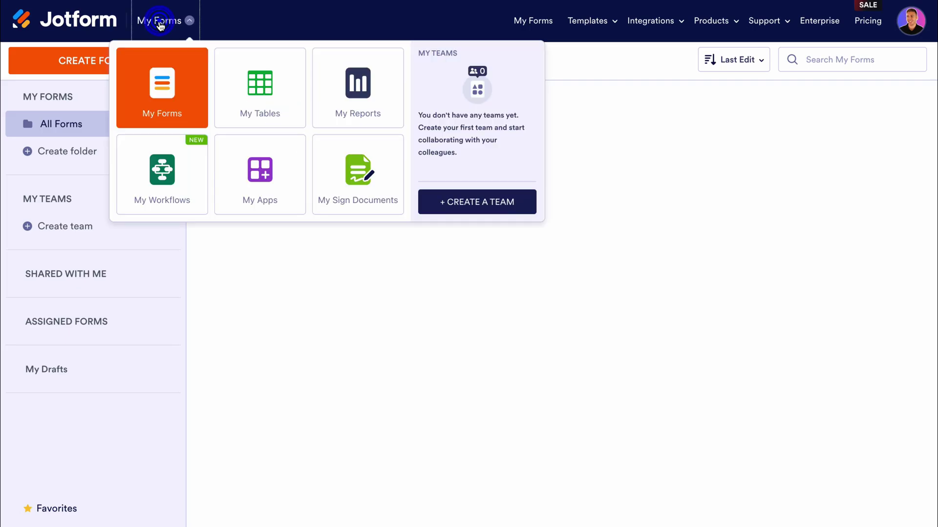
{"action": "left_click", "coordinate": [168, 165]}
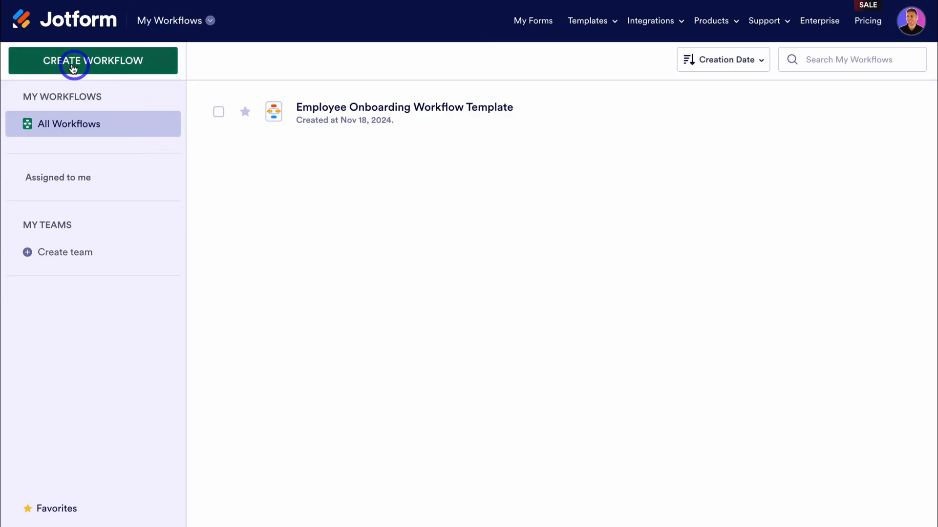
{"action": "left_click", "coordinate": [104, 67]}
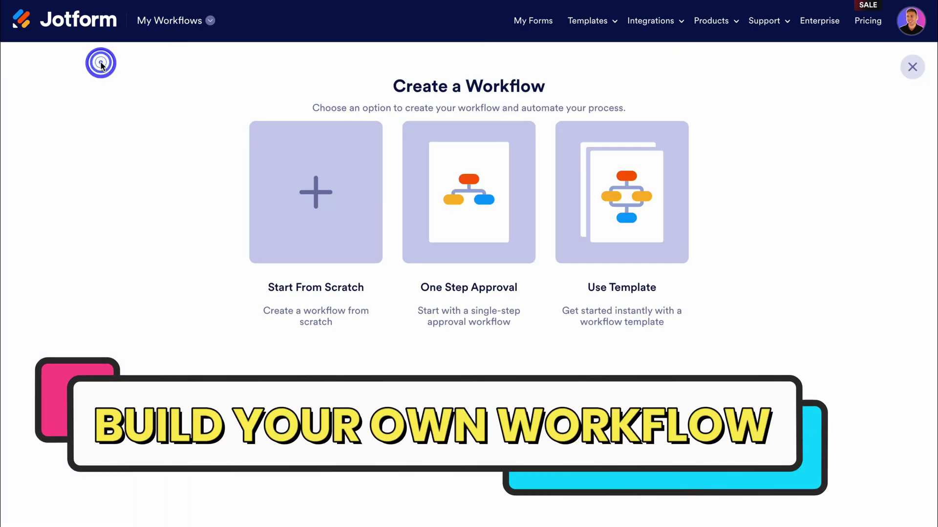
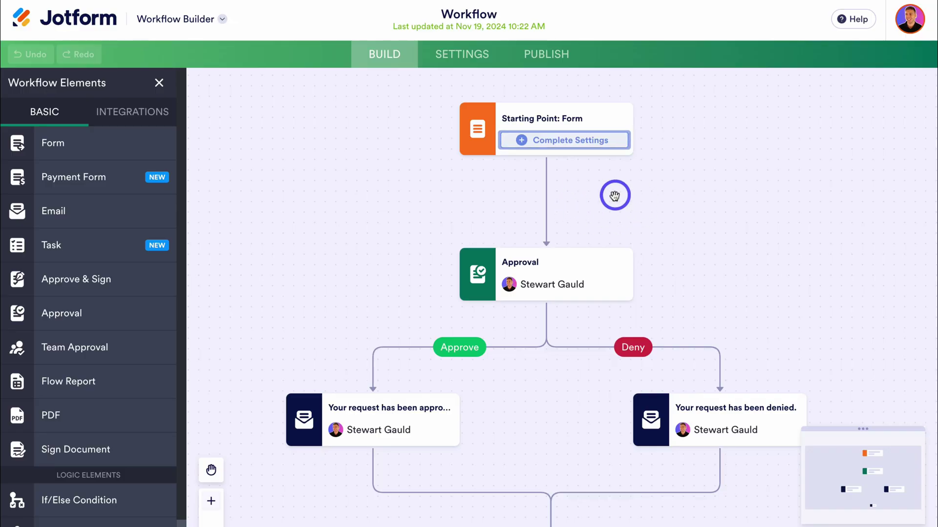
- Set the workflow title to "New Customer Project Workflow" in the workflow settings
{"action": "left_click_drag", "start_coordinate": [613, 195], "coordinate": [592, 203]}
{"action": "left_click", "coordinate": [461, 62]}
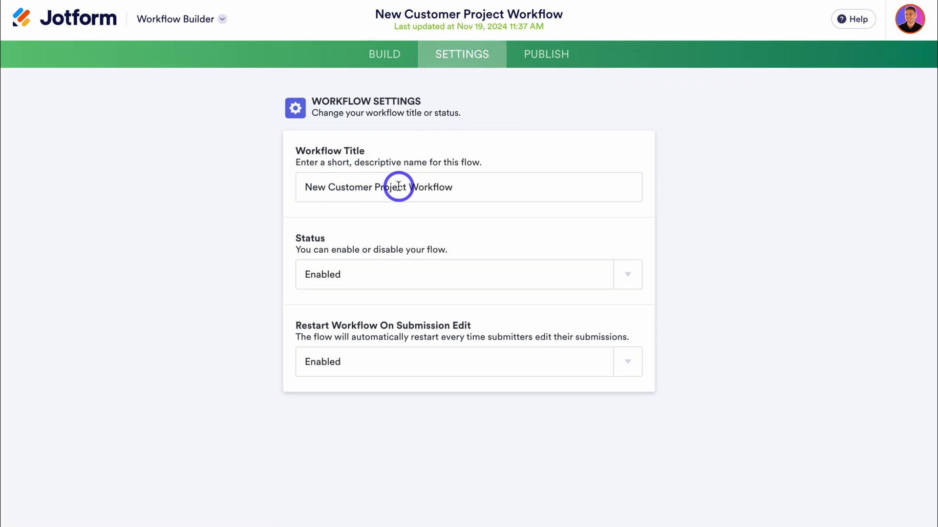
{"action": "left_click", "coordinate": [469, 187]}
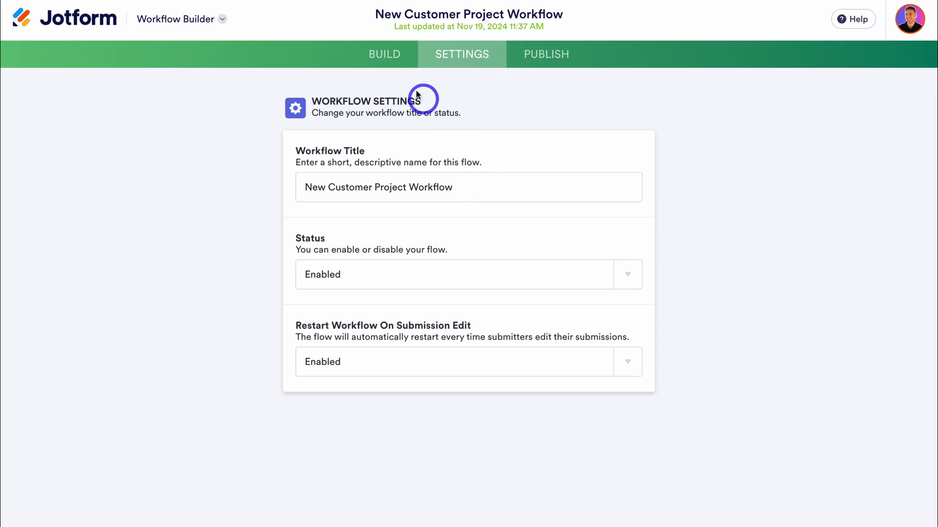
- Return to building the workflow and look through the available integration elements before going back to the basic ones
{"action": "left_click", "coordinate": [385, 55]}
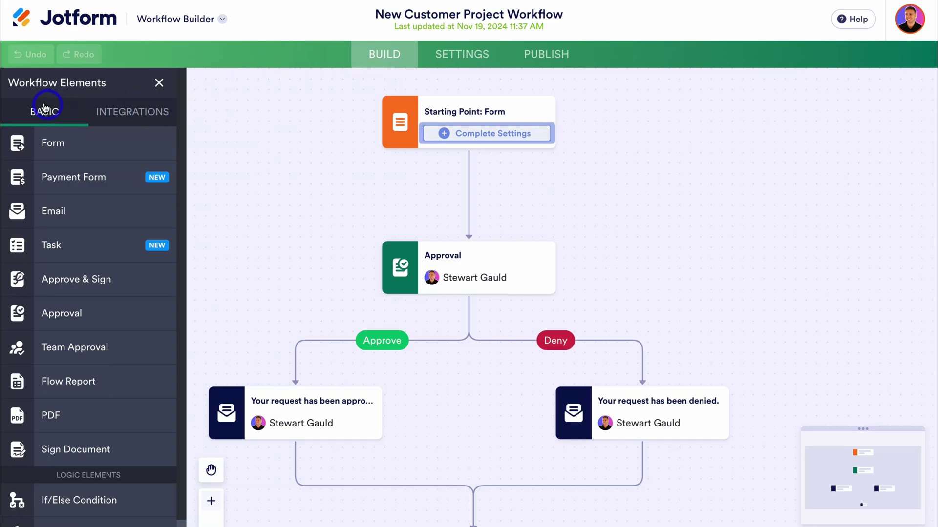
{"action": "left_click", "coordinate": [133, 113]}
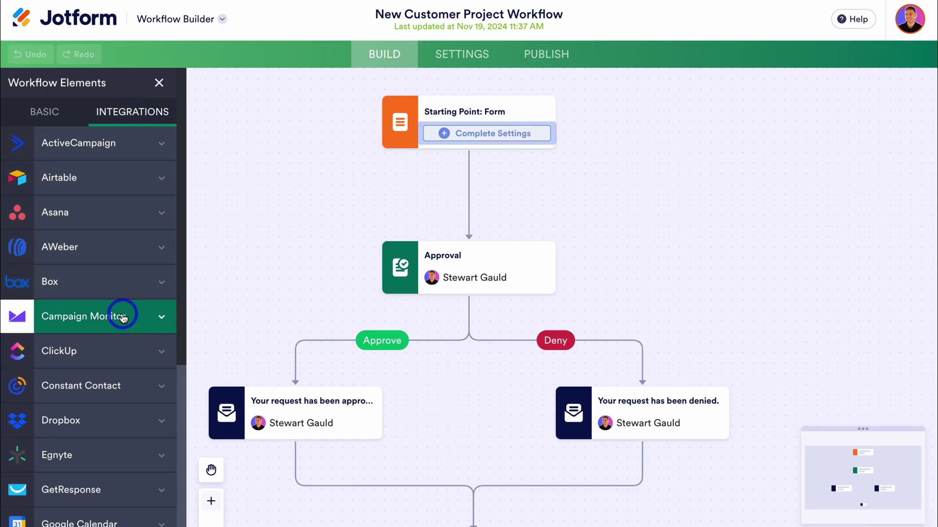
{"action": "left_click", "coordinate": [43, 113]}
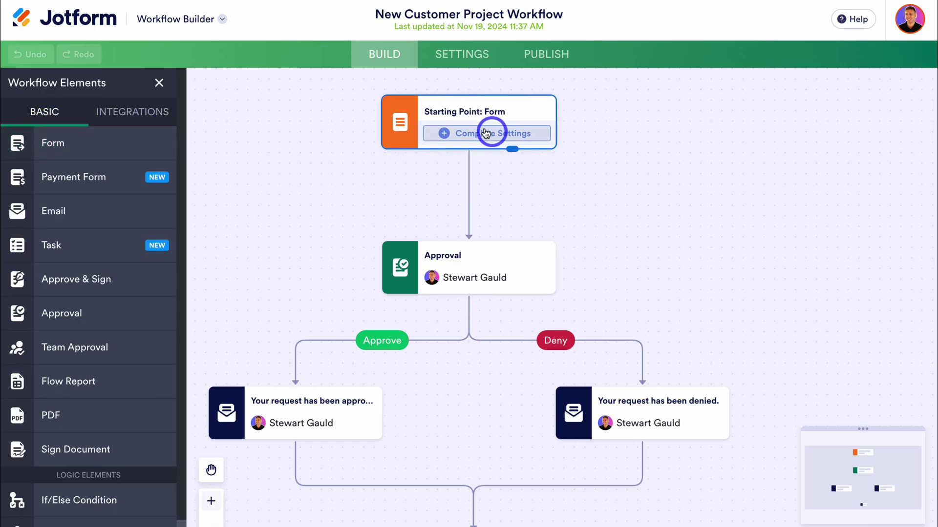
- Create a new form for the workflow's starting point from the New Customer Registration Form template
{"action": "left_click", "coordinate": [503, 136]}
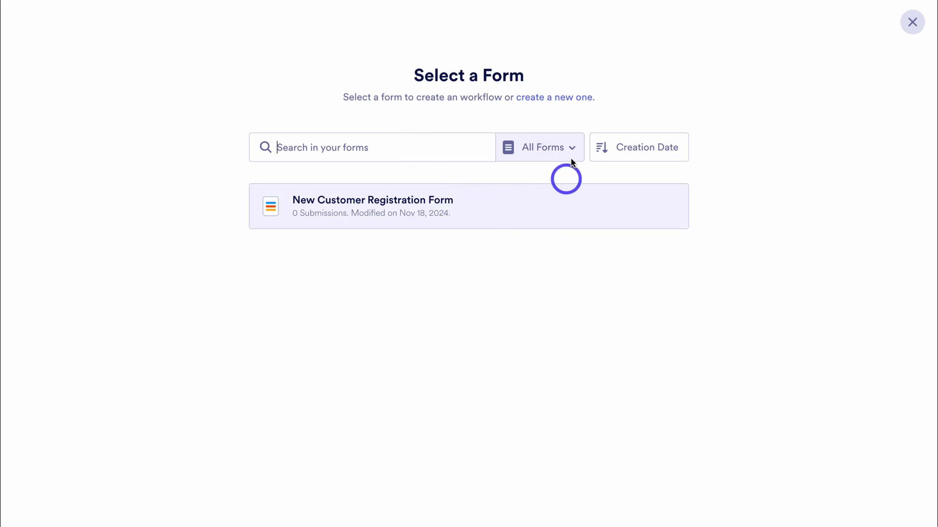
{"action": "left_click", "coordinate": [561, 102]}
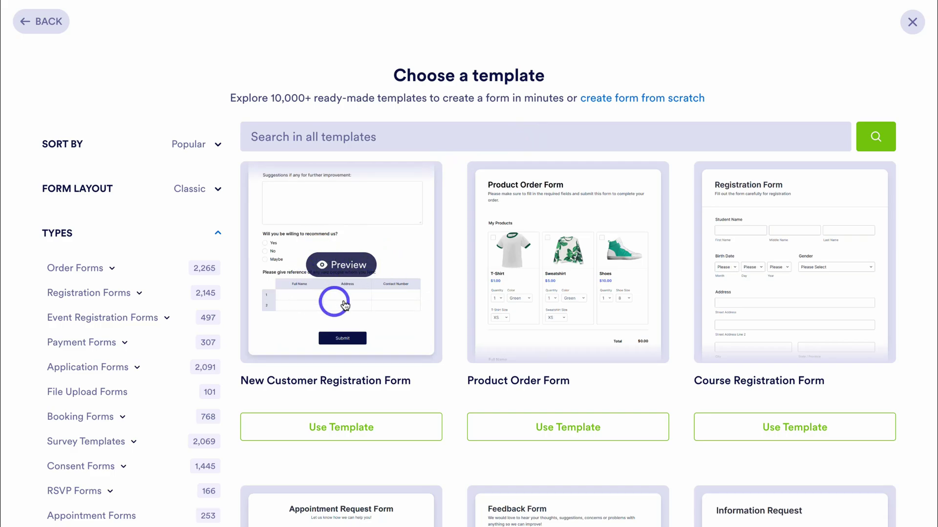
{"action": "left_click", "coordinate": [364, 428]}
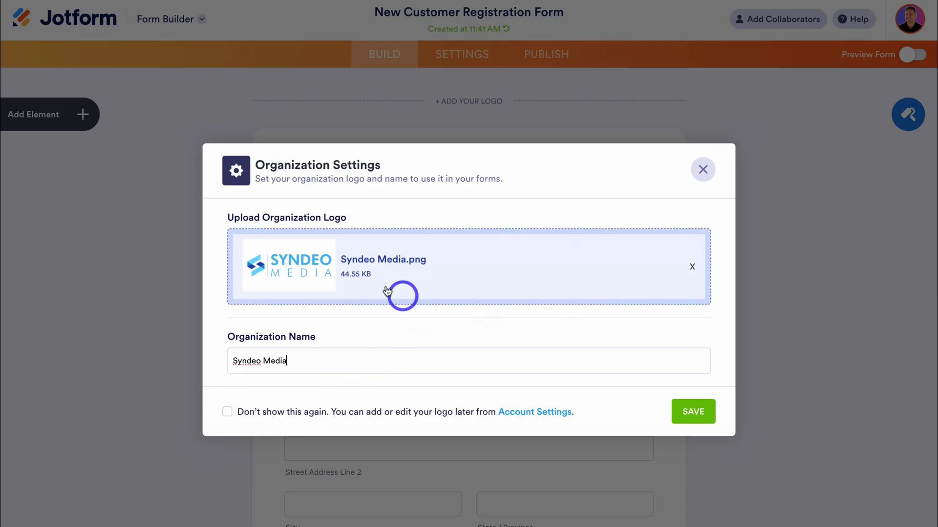
- Save the organization settings with the Syndeo Media.png logo and the name Syndeo Media, and choose not to show them again
{"action": "left_click", "coordinate": [226, 411]}
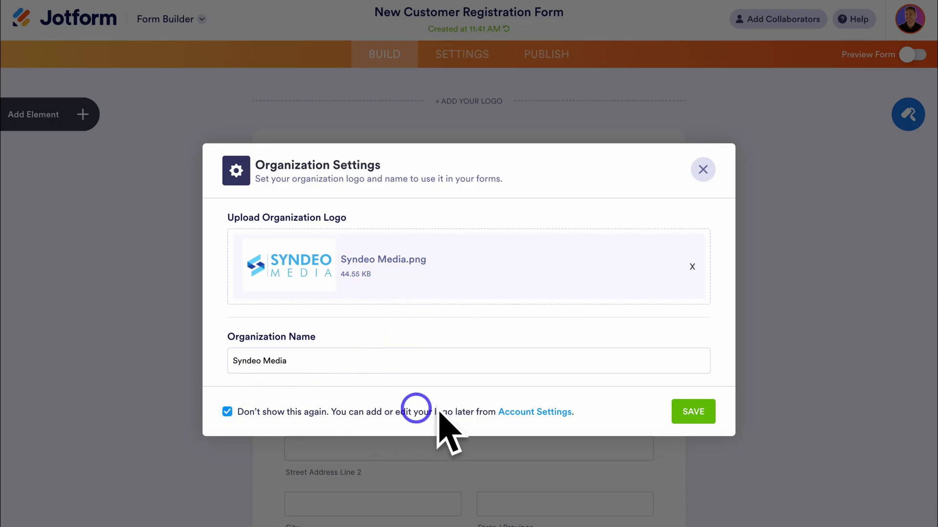
{"action": "left_click", "coordinate": [693, 411]}
- Set the form heading to "New Website & Branding Project Form" with the subheader "Add your website and branding details to begin your journey with us."
{"action": "left_click", "coordinate": [542, 239]}
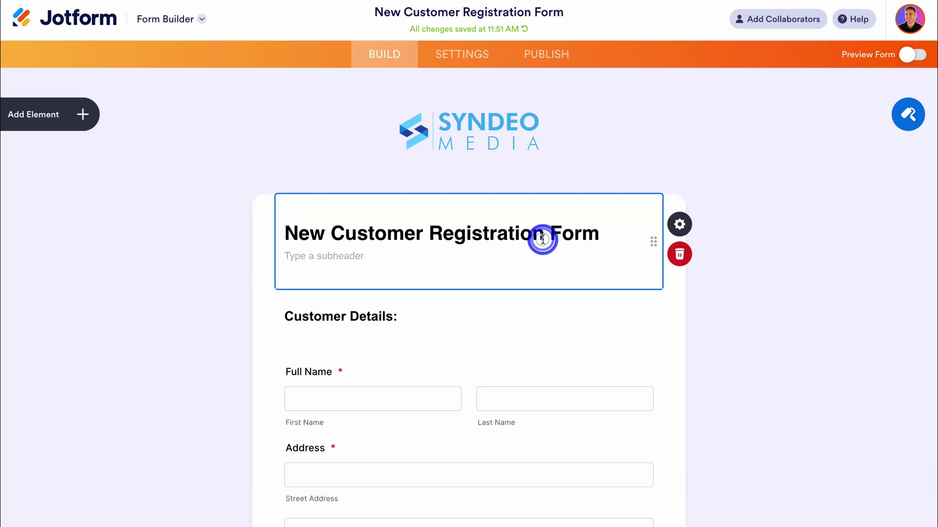
{"action": "left_click_drag", "start_coordinate": [598, 234], "coordinate": [293, 233]}
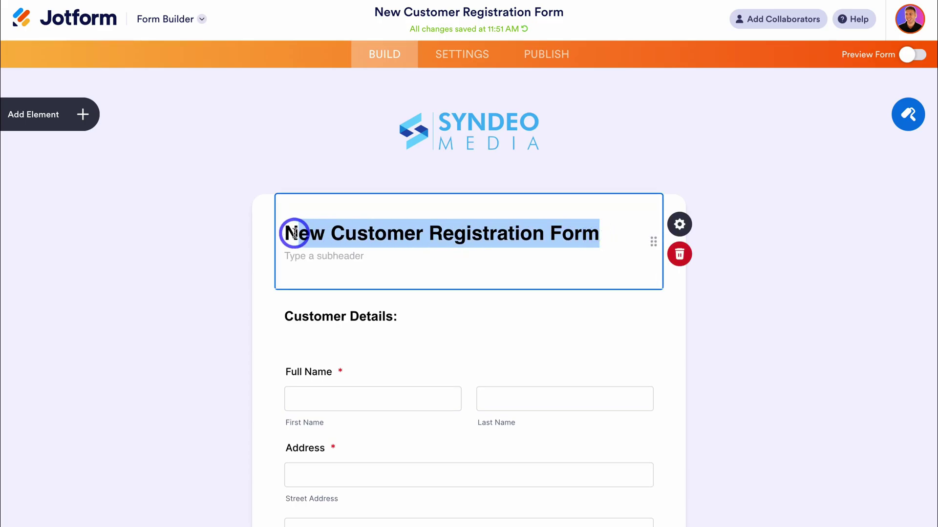
{"action": "type", "text": "New Website & Branding Project Form"}
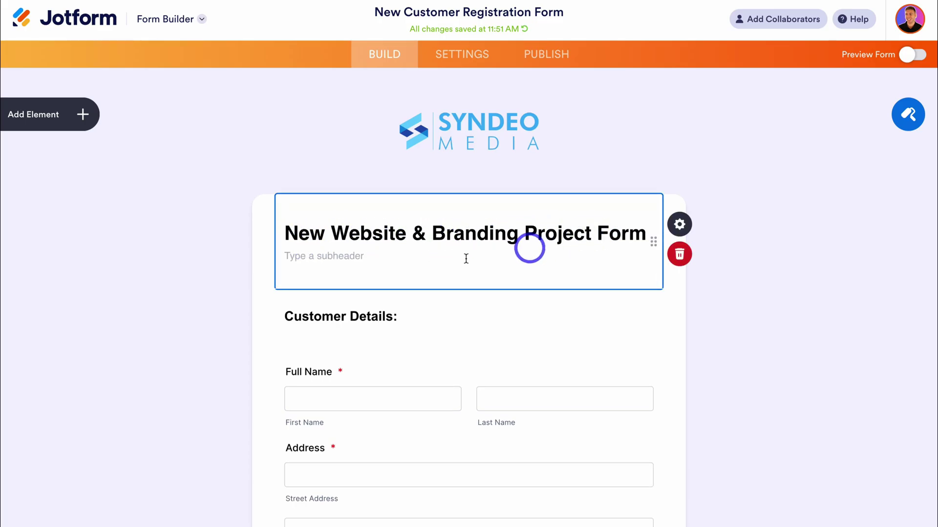
{"action": "left_click", "coordinate": [292, 256]}
{"action": "type", "text": "Add your website and branding details to begin your journey with us."}
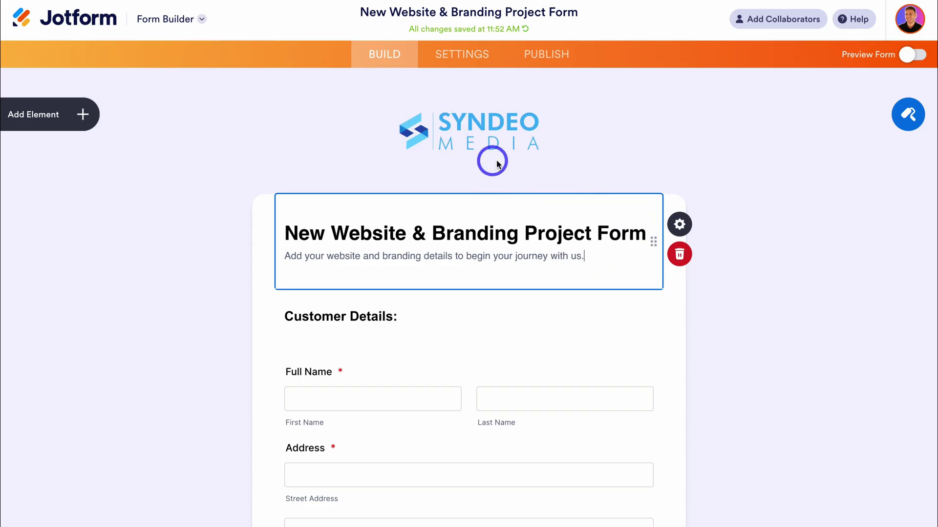
- Review the form's customer and project detail fields along with the basic form elements available to add
{"action": "scroll", "coordinate": [537, 298], "scroll_direction": "down", "scroll_amount": 4}
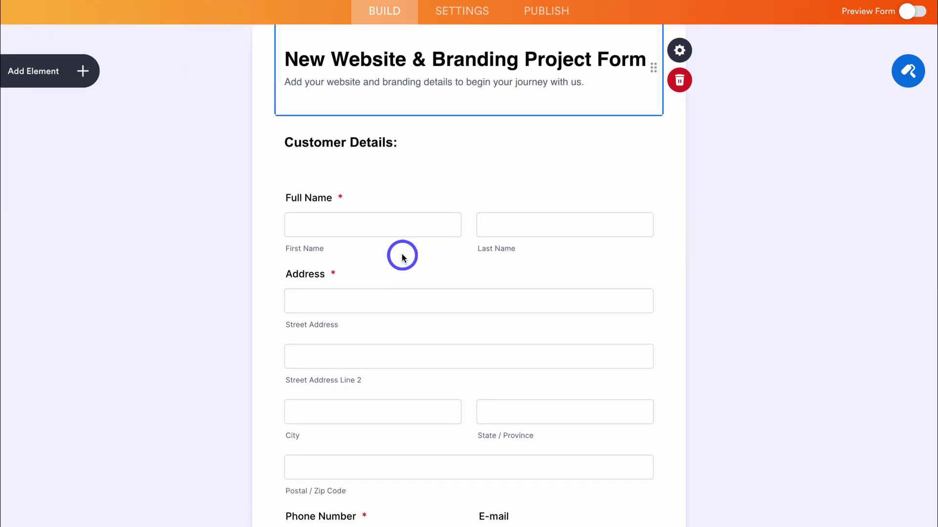
{"action": "left_click", "coordinate": [394, 205]}
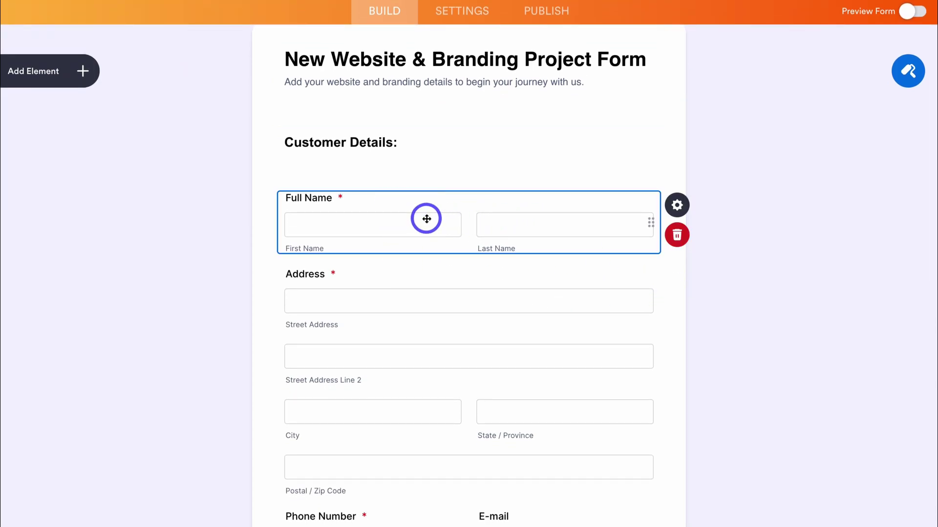
{"action": "left_click", "coordinate": [74, 69]}
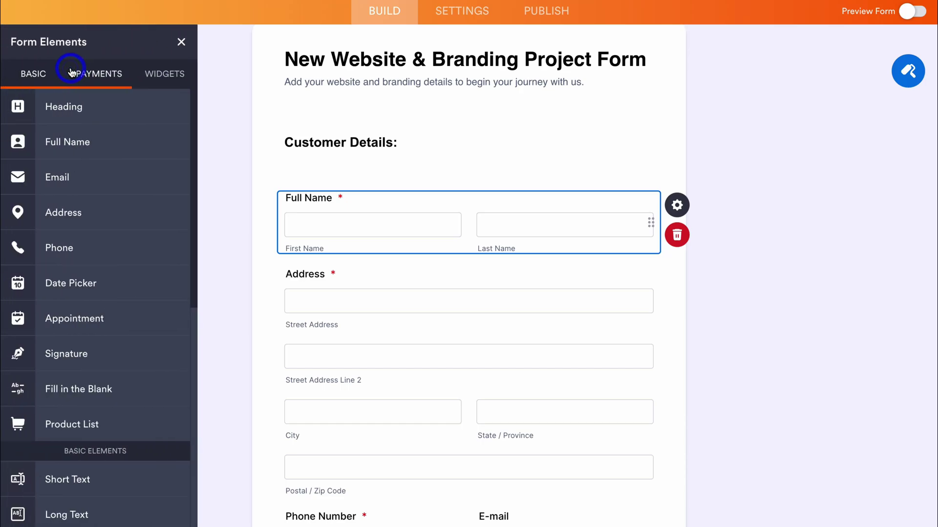
{"action": "left_click", "coordinate": [96, 102]}
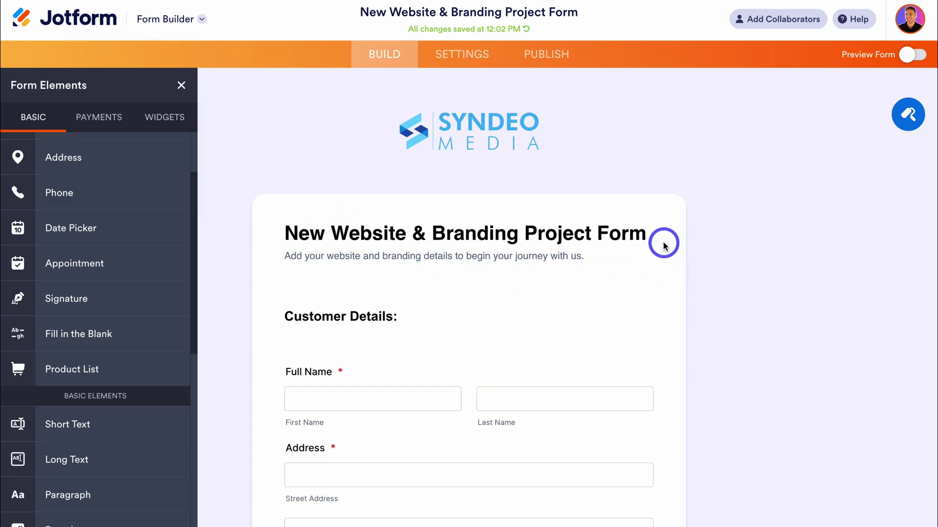
{"action": "scroll", "coordinate": [661, 241], "scroll_direction": "down", "scroll_amount": 5}
{"action": "scroll", "coordinate": [486, 272], "scroll_direction": "down", "scroll_amount": 12}
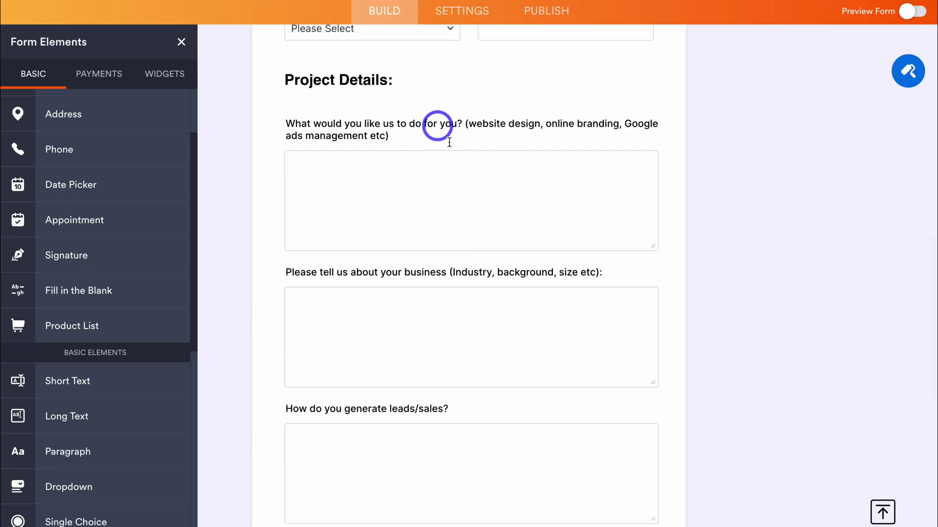
{"action": "scroll", "coordinate": [450, 212], "scroll_direction": "down", "scroll_amount": 5}
{"action": "scroll", "coordinate": [452, 214], "scroll_direction": "up", "scroll_amount": 20}
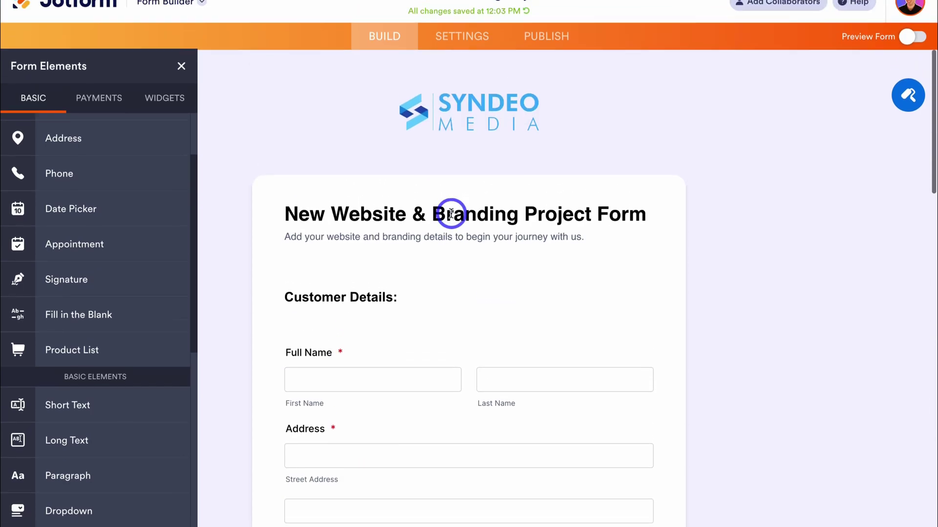
- Preview the form in desktop view, look through it, and return to editing
{"action": "left_click", "coordinate": [910, 58]}
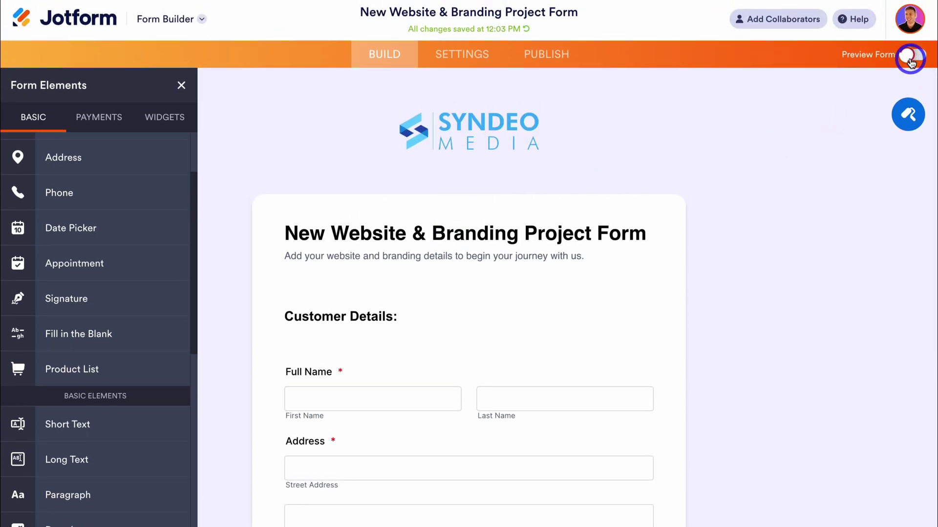
{"action": "scroll", "coordinate": [879, 168], "scroll_direction": "down", "scroll_amount": 8}
{"action": "scroll", "coordinate": [889, 122], "scroll_direction": "up", "scroll_amount": 8}
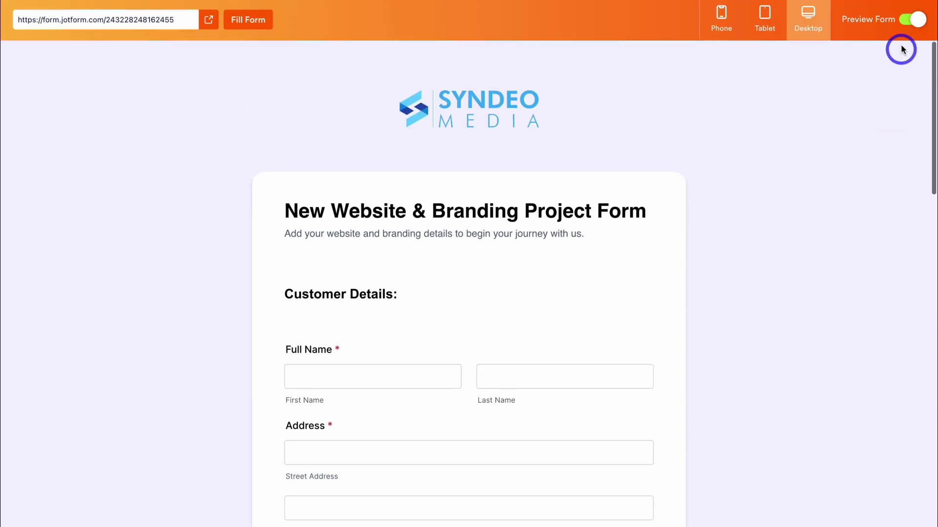
{"action": "left_click", "coordinate": [911, 20]}
- In the Workflow Builder, add a second approver's email to the Approval element and set its completion rule to "Require response from one person"
{"action": "left_click", "coordinate": [198, 20]}
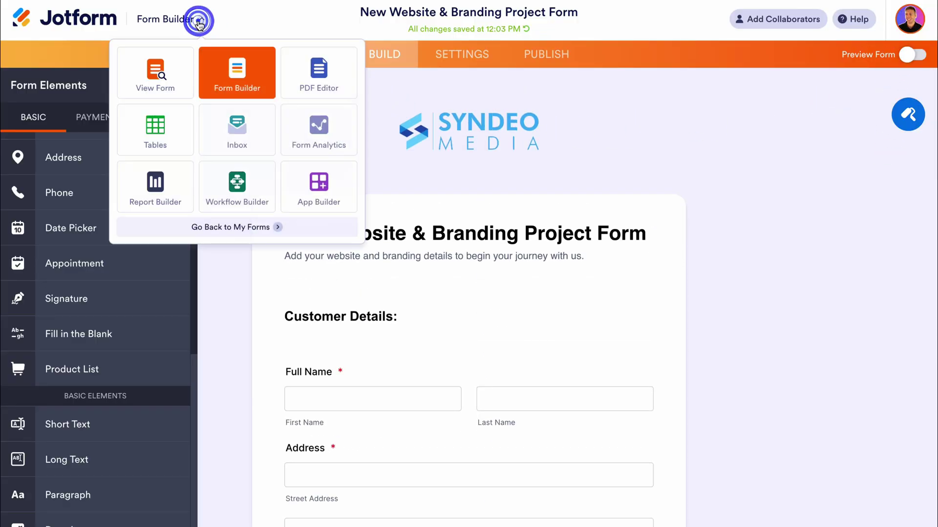
{"action": "left_click", "coordinate": [240, 187]}
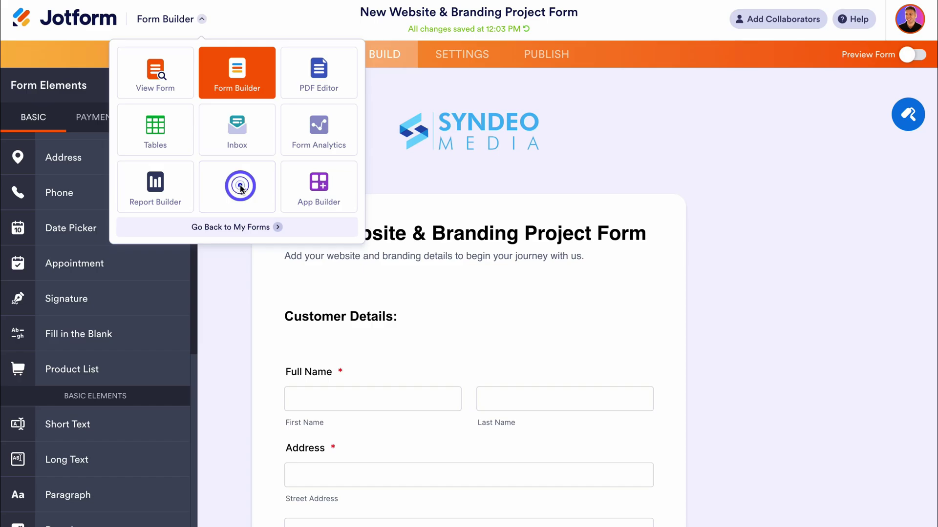
{"action": "mouse_move", "coordinate": [484, 263]}
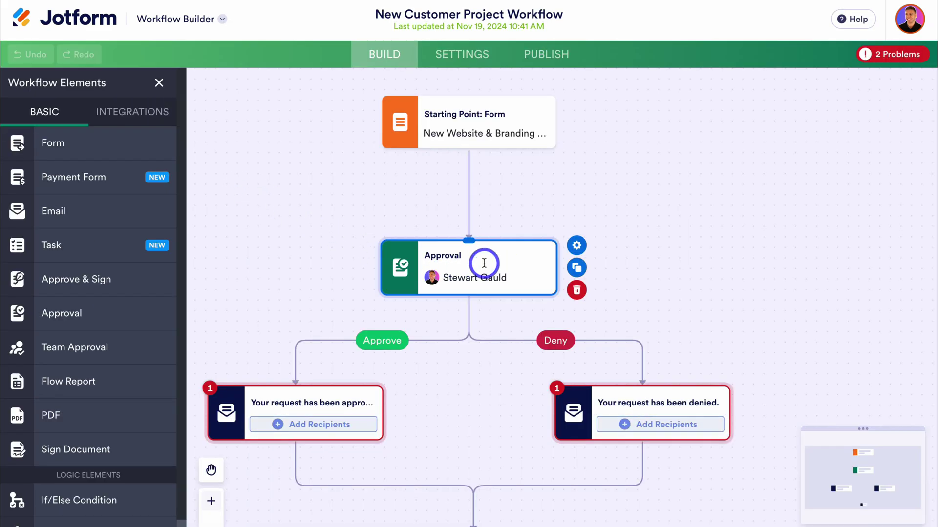
{"action": "left_click", "coordinate": [577, 245]}
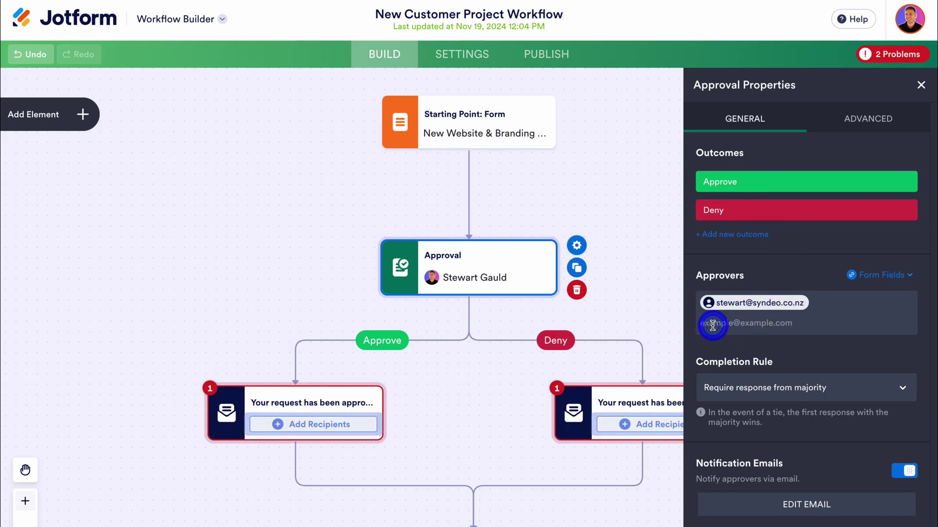
{"action": "left_click", "coordinate": [790, 364]}
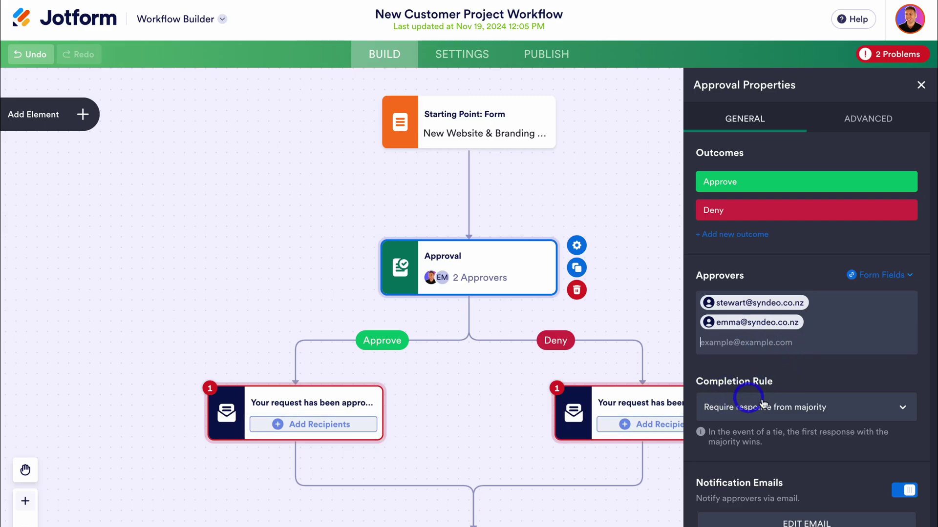
{"action": "left_click", "coordinate": [836, 409]}
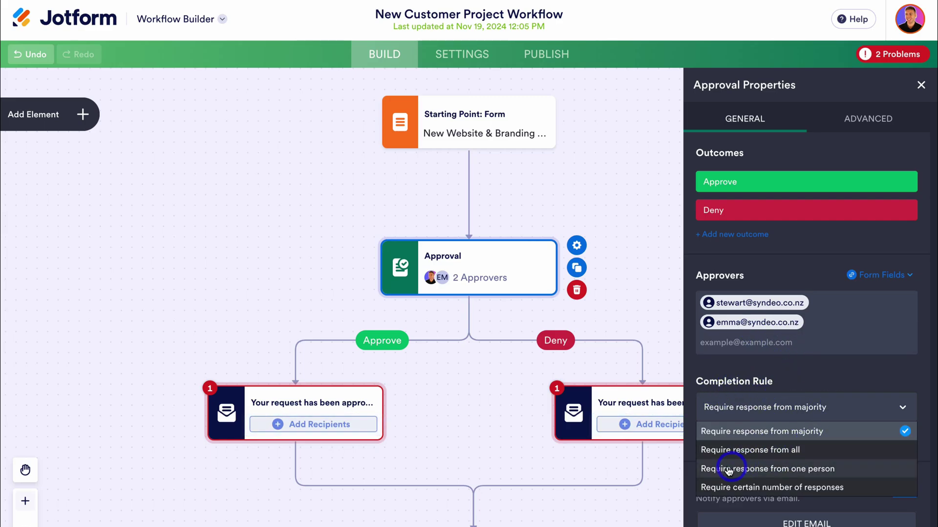
{"action": "left_click", "coordinate": [764, 470]}
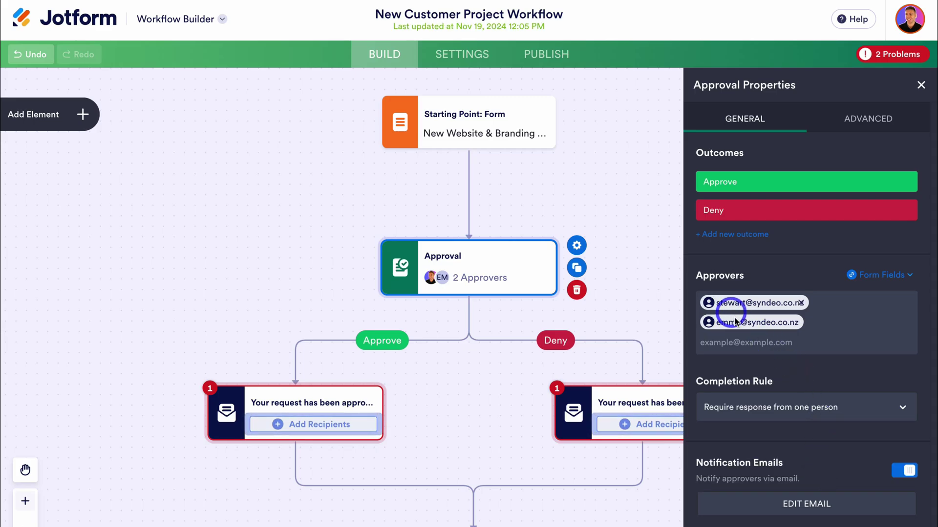
{"action": "left_click", "coordinate": [729, 239]}
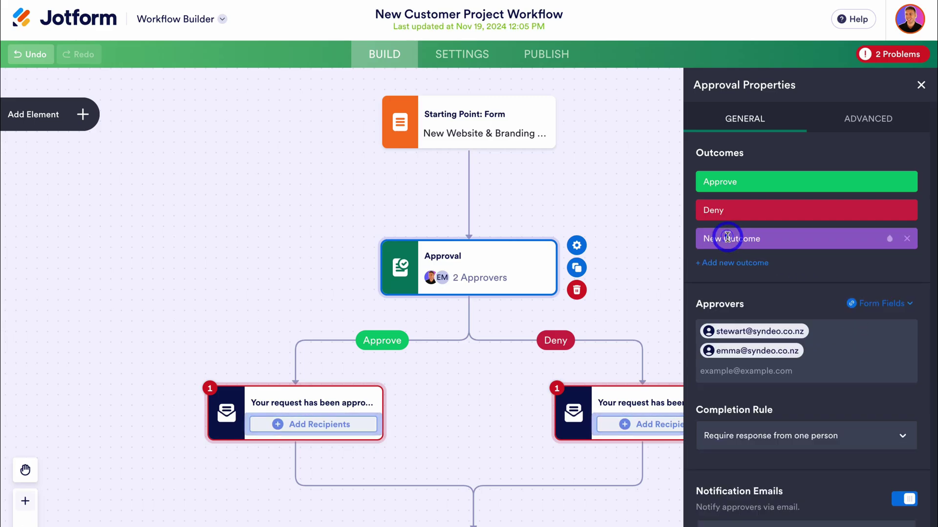
{"action": "left_click", "coordinate": [770, 239]}
{"action": "left_click", "coordinate": [917, 241]}
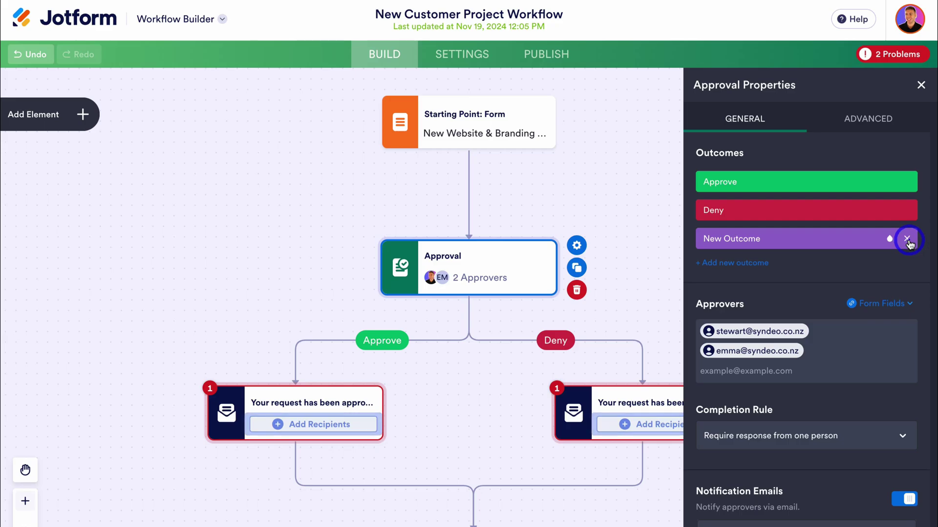
{"action": "left_click", "coordinate": [907, 239]}
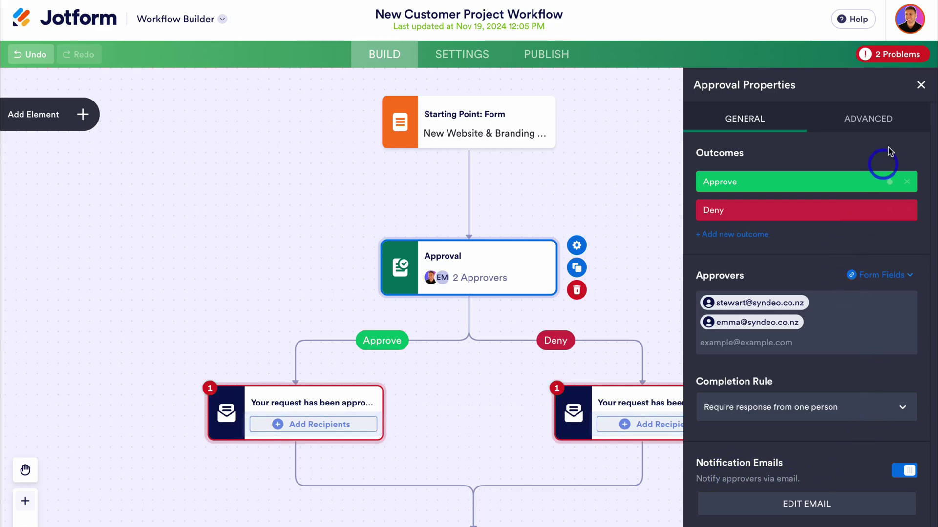
- For the email on the Approve branch, use the form's E-mail field as recipient and set the sender name to Syndeo Media
{"action": "left_click", "coordinate": [919, 86]}
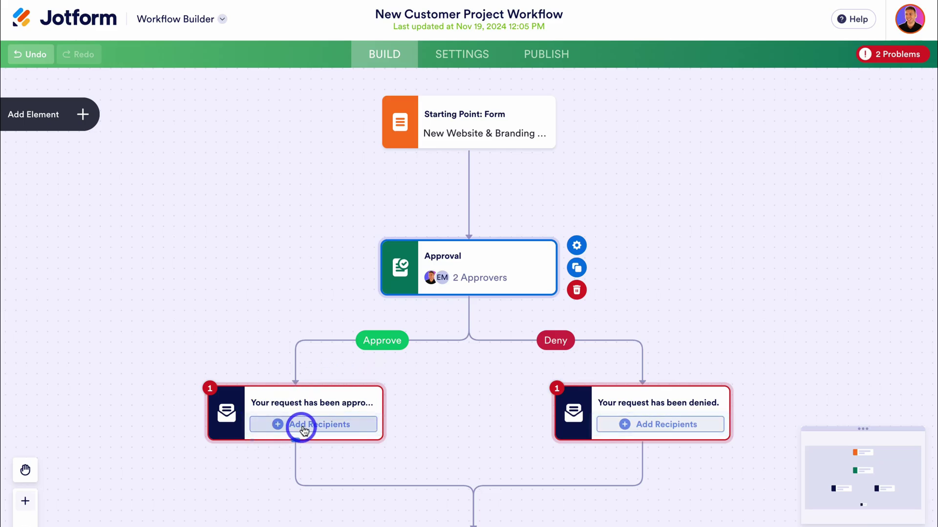
{"action": "left_click", "coordinate": [319, 424]}
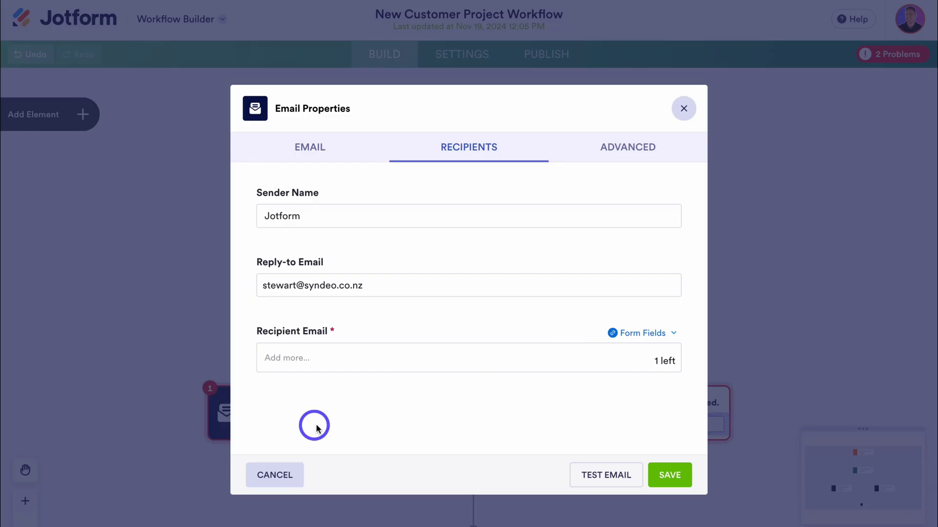
{"action": "left_click", "coordinate": [637, 333]}
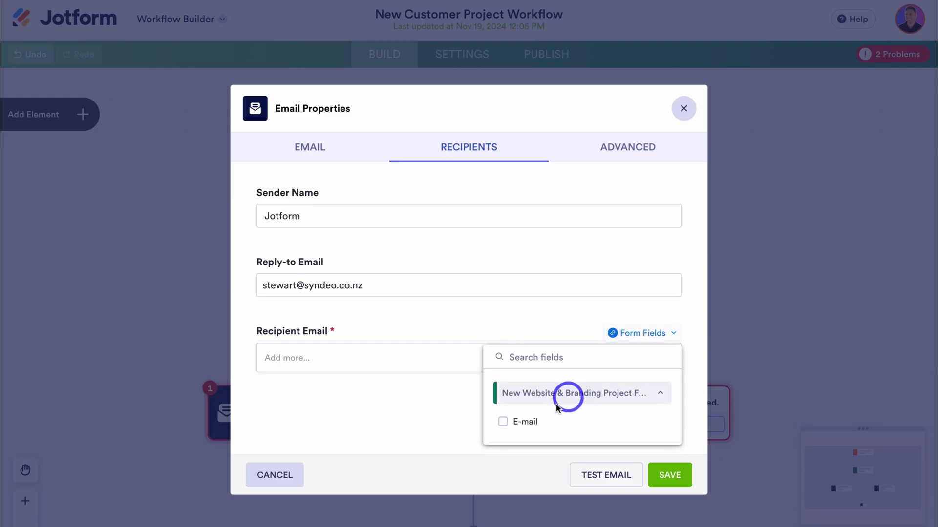
{"action": "left_click", "coordinate": [508, 421]}
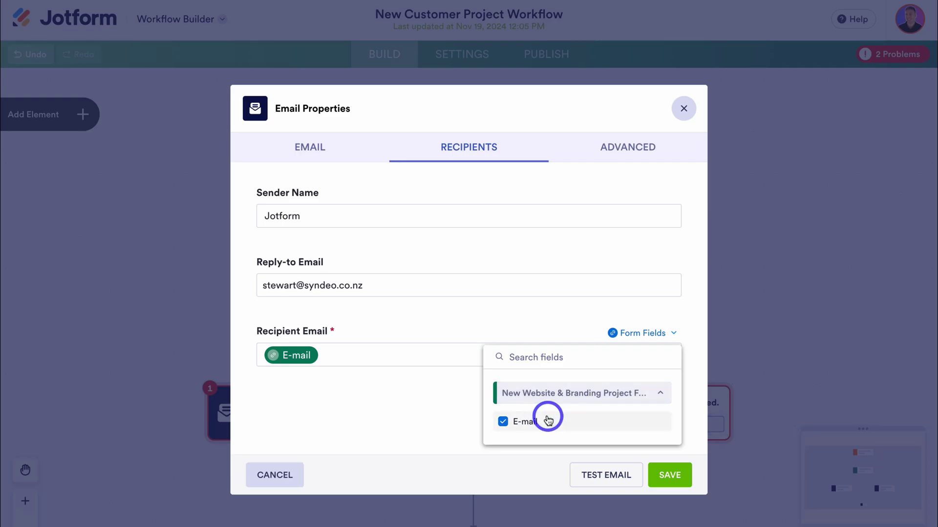
{"action": "left_click", "coordinate": [436, 418]}
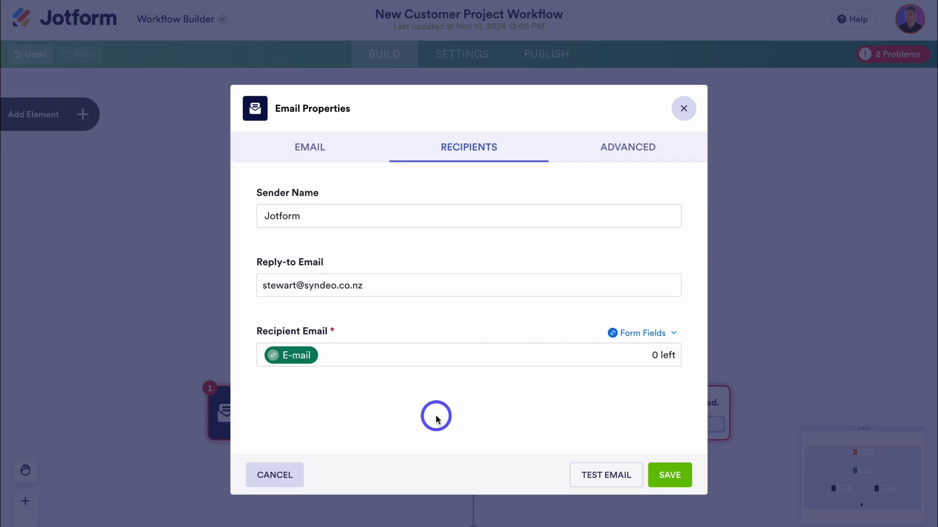
{"action": "left_click", "coordinate": [310, 215]}
{"action": "left_click_drag", "start_coordinate": [309, 215], "coordinate": [259, 215]}
{"action": "type", "text": "Syndeo Media"}
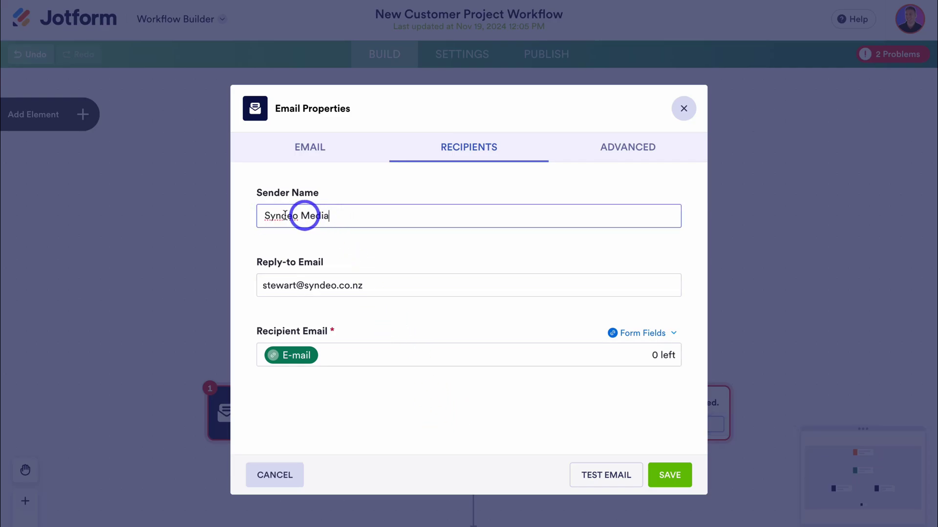
- Change the subject and body to "Your project request has been approved.", adding "Yay! You will recieve a qoute shortly." to the body, and save the email
{"action": "left_click", "coordinate": [302, 154]}
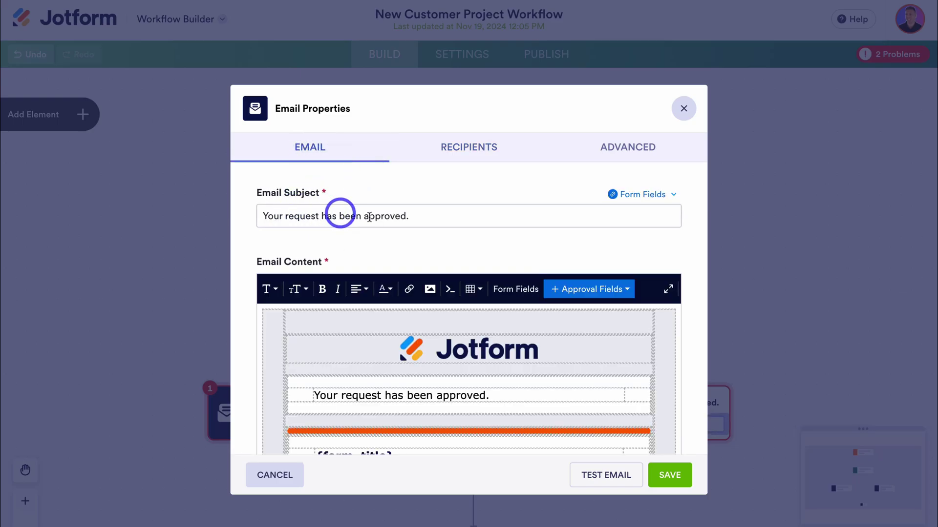
{"action": "left_click_drag", "start_coordinate": [432, 216], "coordinate": [262, 215]}
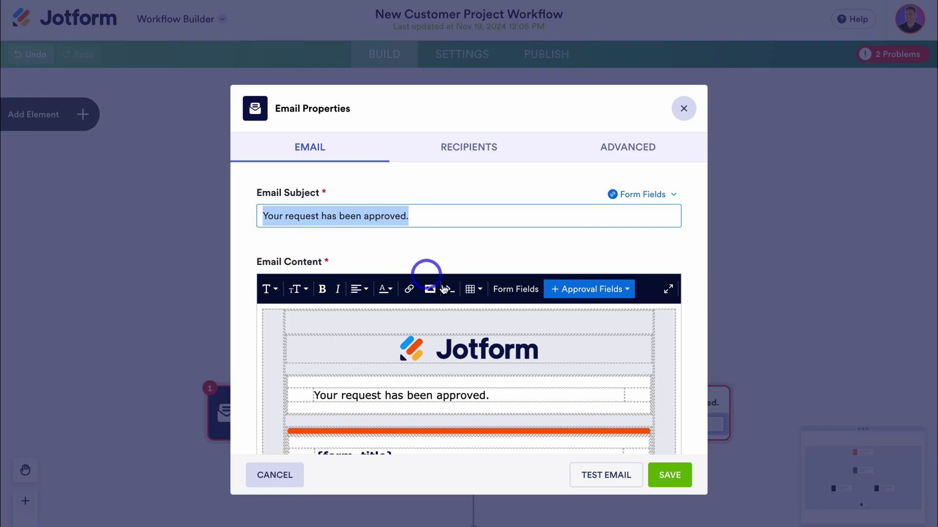
{"action": "left_click", "coordinate": [419, 216]}
{"action": "left_click", "coordinate": [285, 216]}
{"action": "type", "text": "project"}
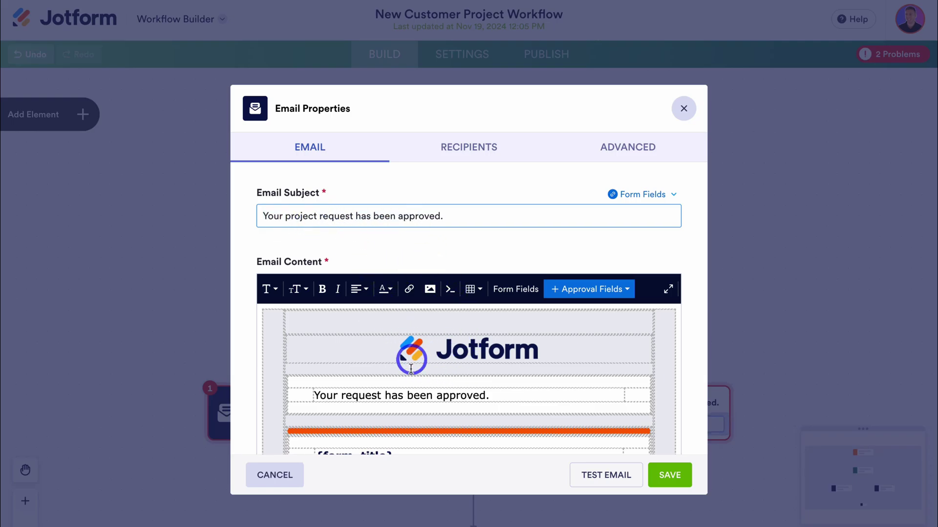
{"action": "left_click", "coordinate": [410, 395]}
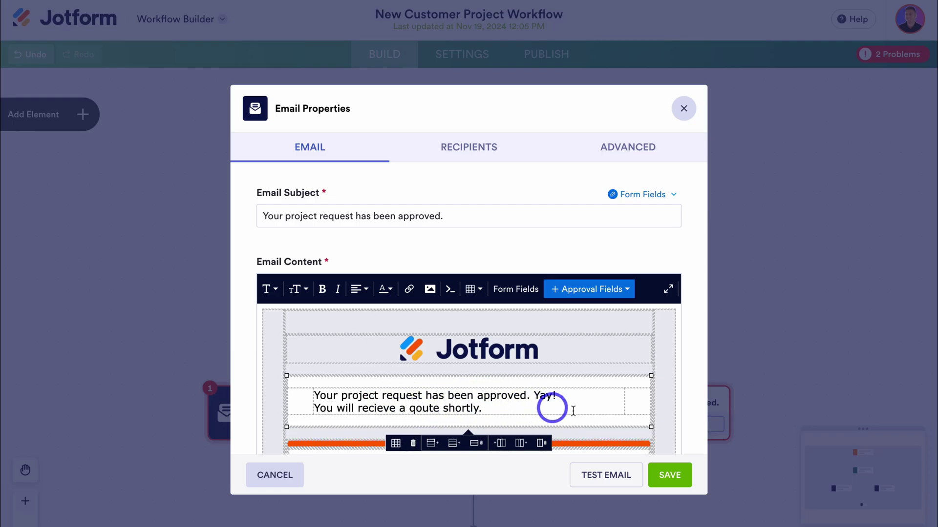
{"action": "left_click", "coordinate": [667, 476]}
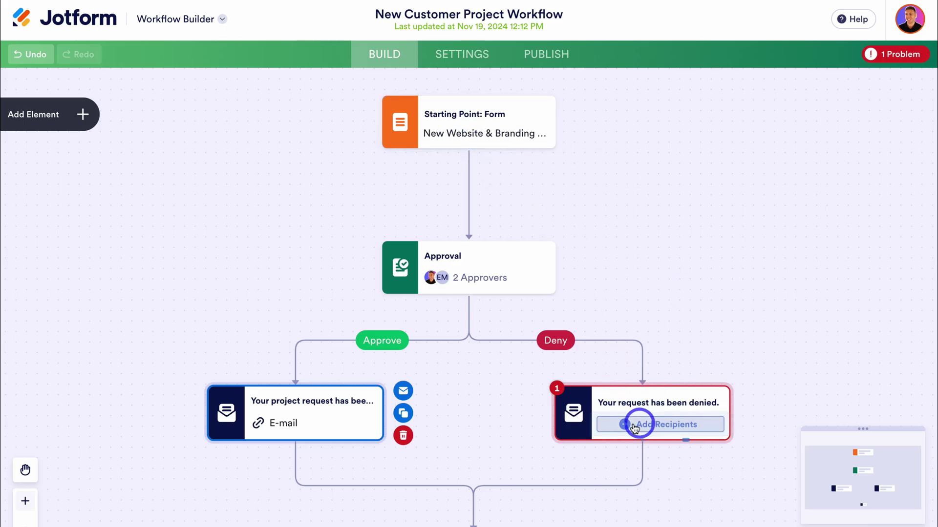
- Set the recipient of the email on the Deny branch to the starting form's E-mail field
{"action": "left_click", "coordinate": [655, 429]}
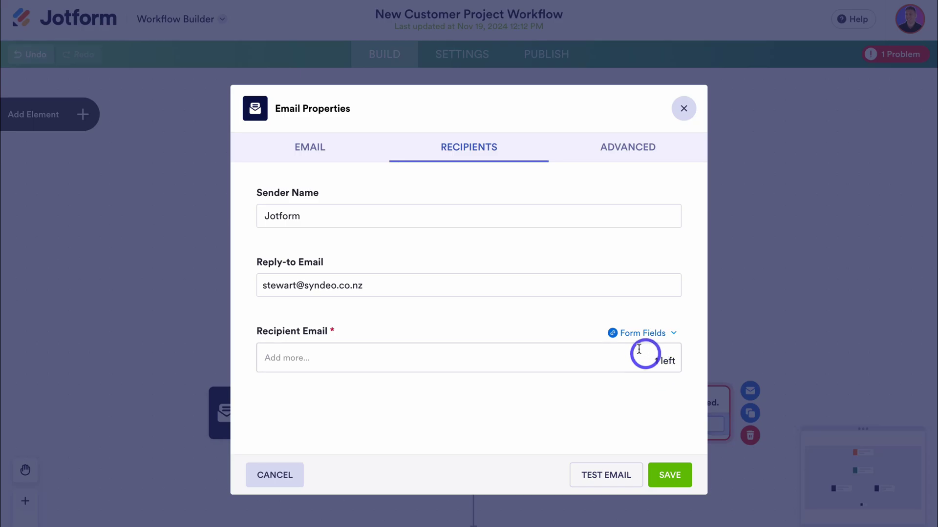
{"action": "left_click", "coordinate": [644, 336]}
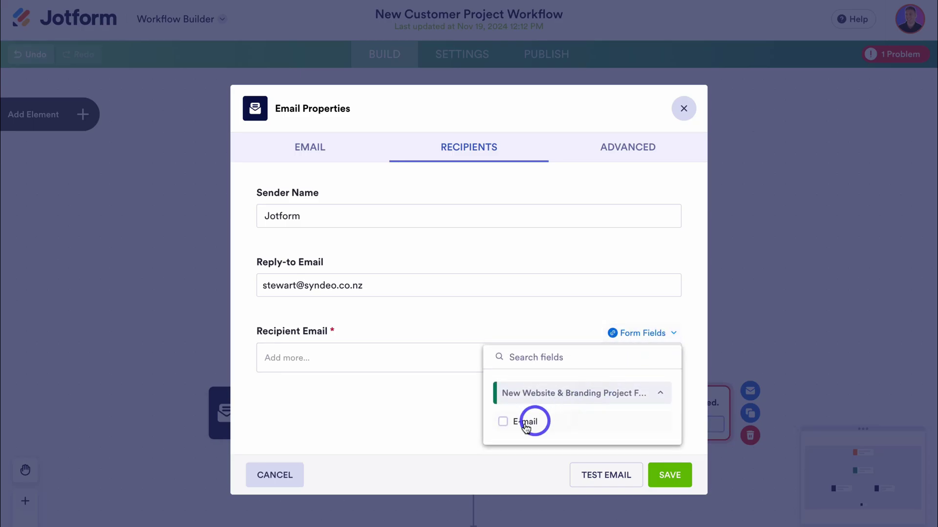
{"action": "left_click", "coordinate": [503, 422]}
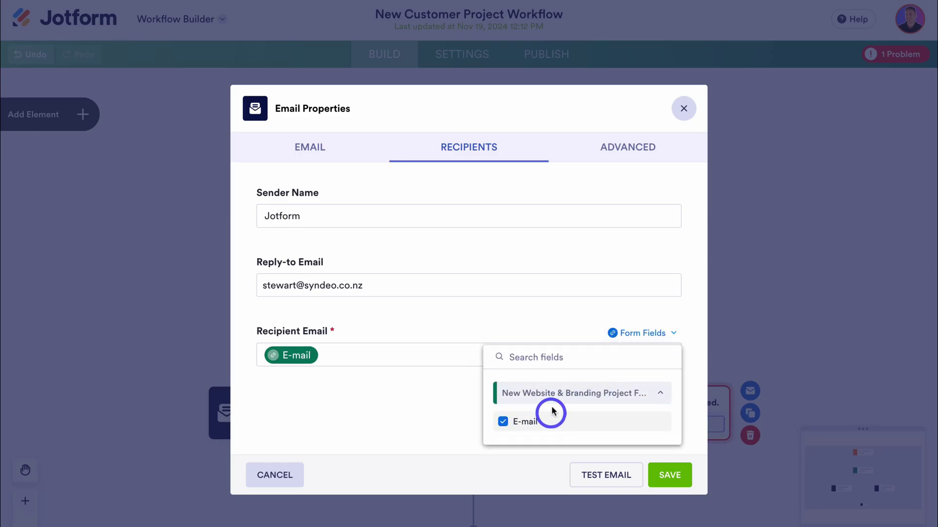
{"action": "left_click", "coordinate": [441, 391]}
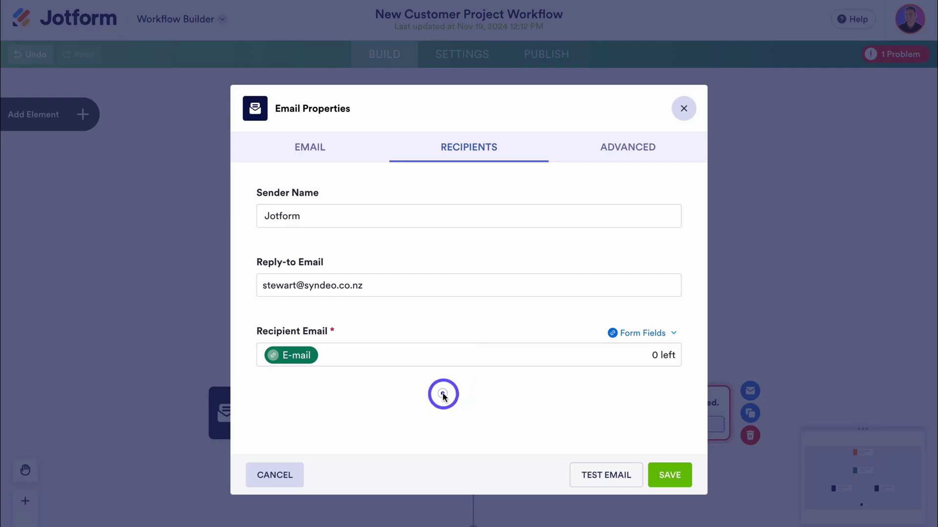
{"action": "left_click", "coordinate": [638, 336]}
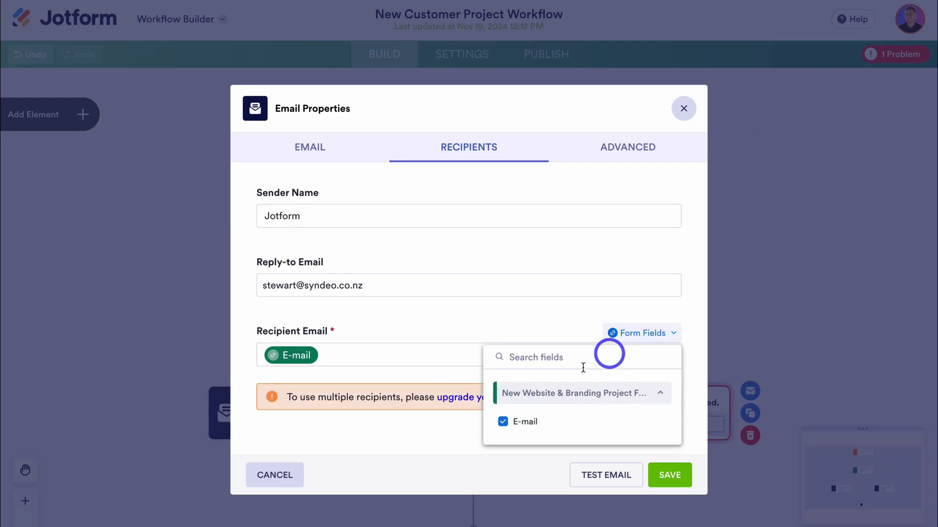
{"action": "left_click", "coordinate": [436, 420]}
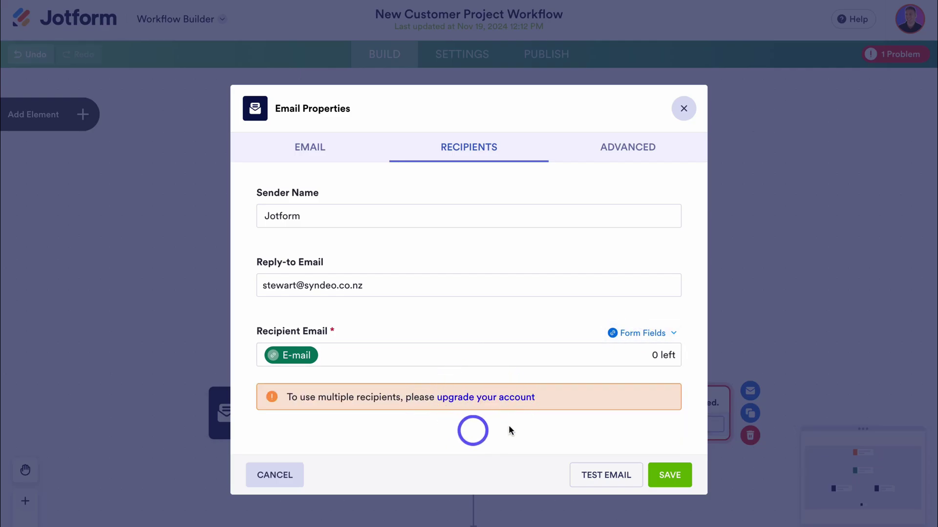
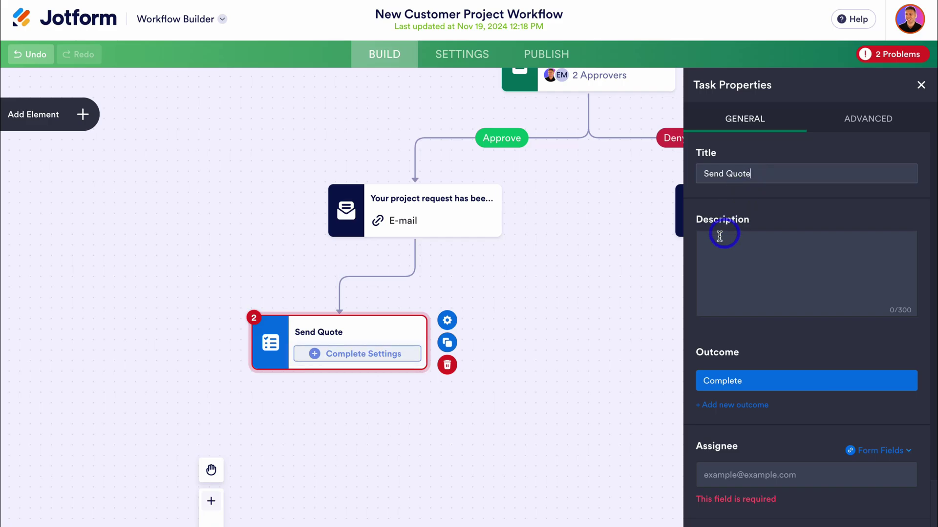
- Describe the Send Quote task as "Please send an accurate quote based on the project details added by the potential client." and add an "In Progress" outcome
{"action": "type", "text": "Please send an accurate quote based on the project details added by the potential client."}
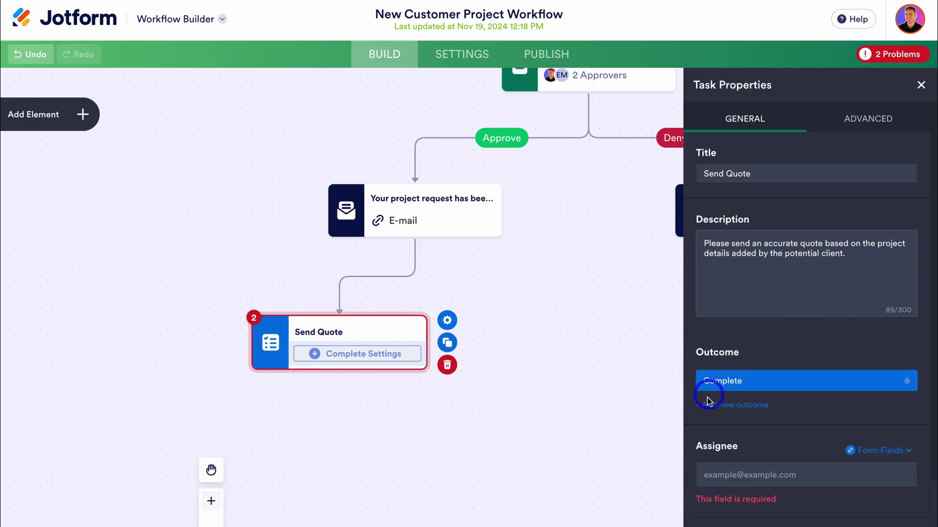
{"action": "left_click", "coordinate": [733, 407]}
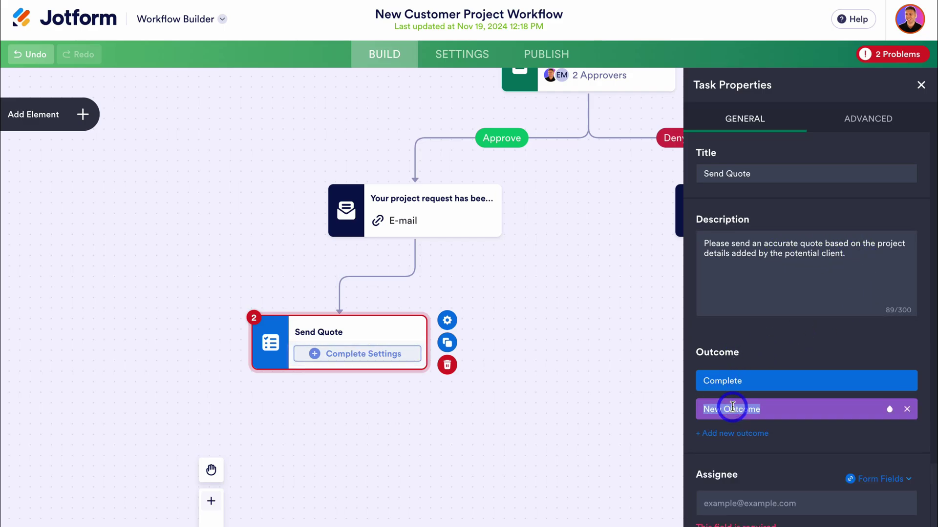
{"action": "type", "text": "In Progress"}
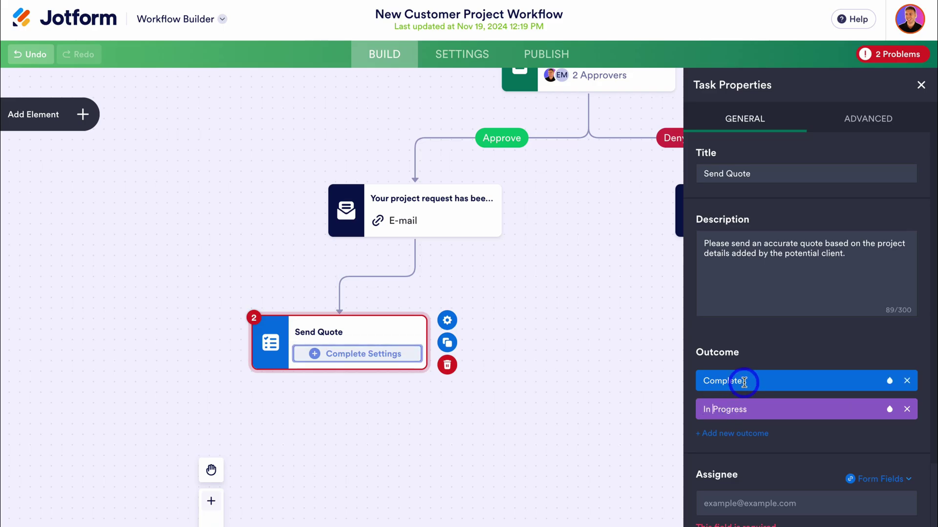
- Rename the Send Quote task's Complete outcome to "Quote Sent" and enter the assignee's email
{"action": "double_click", "coordinate": [743, 381]}
{"action": "type", "text": "Quote Sent"}
{"action": "left_click", "coordinate": [761, 464]}
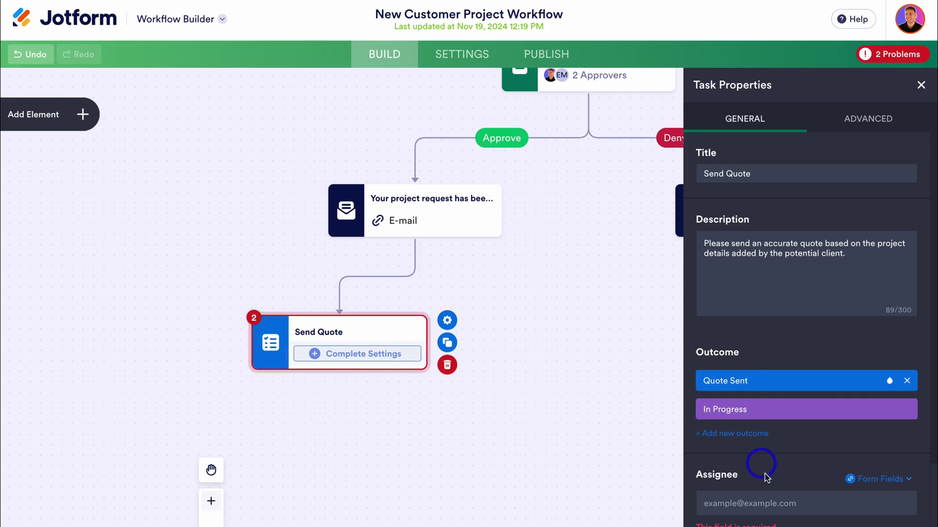
{"action": "key", "text": "ctrl+v"}
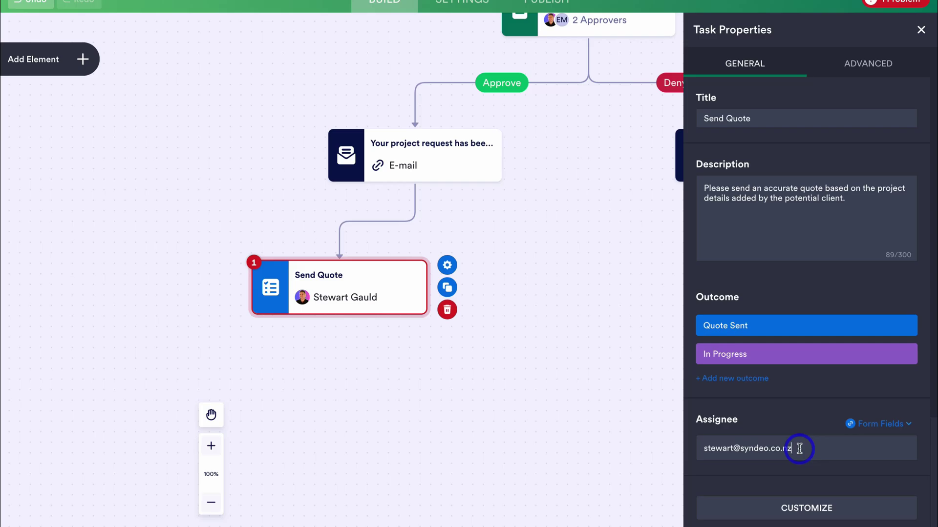
- Open the Send Quote task's customization page, check its response field and the addable field types, and return to the workflow
{"action": "left_click", "coordinate": [858, 505]}
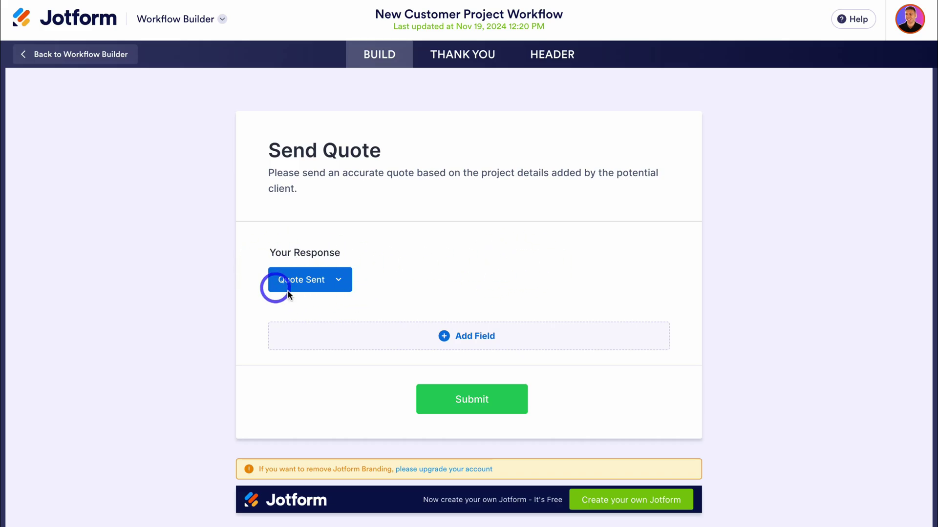
{"action": "left_click", "coordinate": [337, 283]}
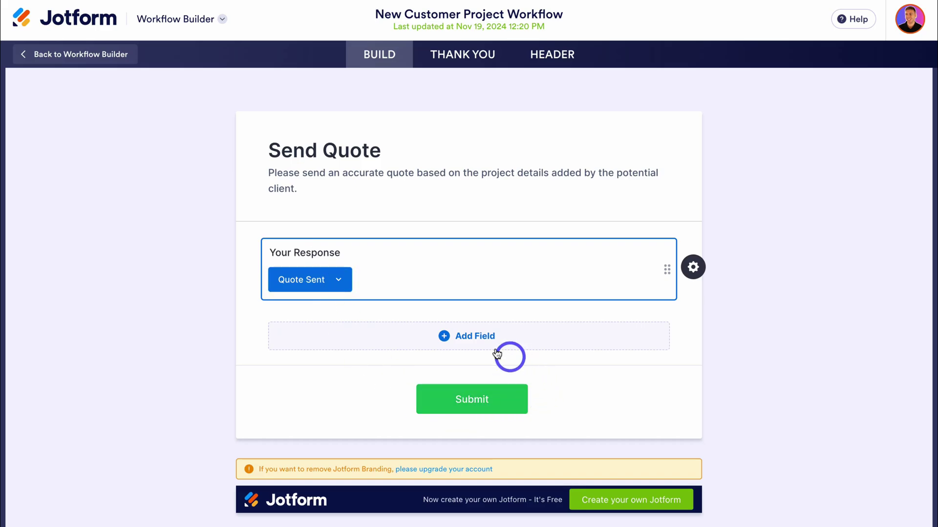
{"action": "left_click", "coordinate": [467, 337]}
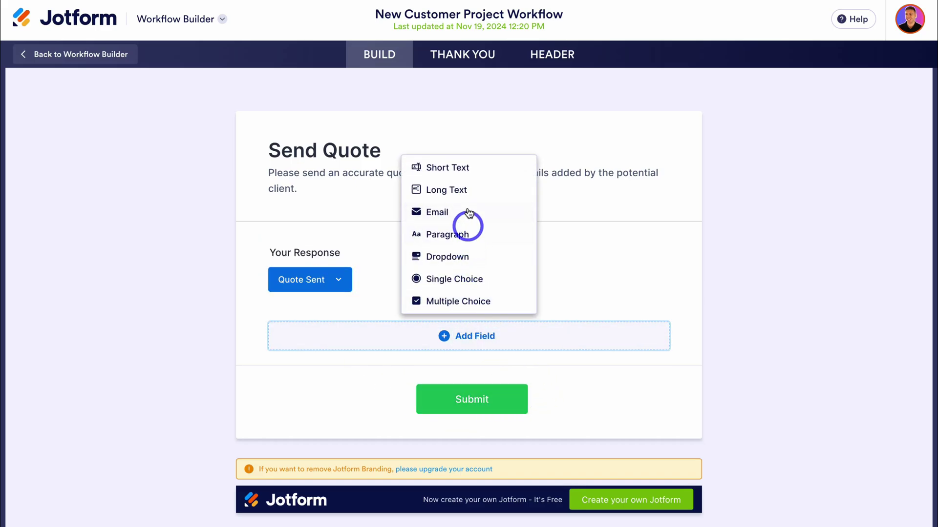
{"action": "left_click", "coordinate": [601, 268]}
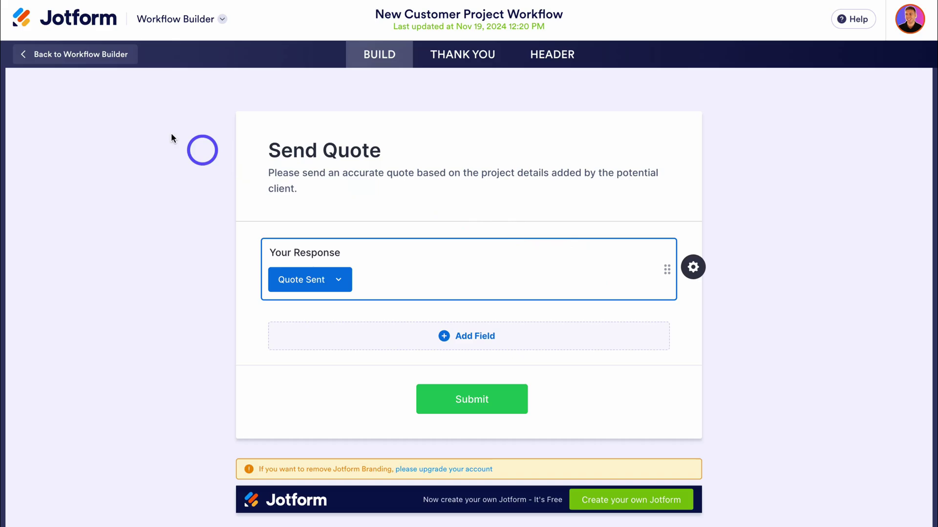
{"action": "left_click", "coordinate": [31, 65]}
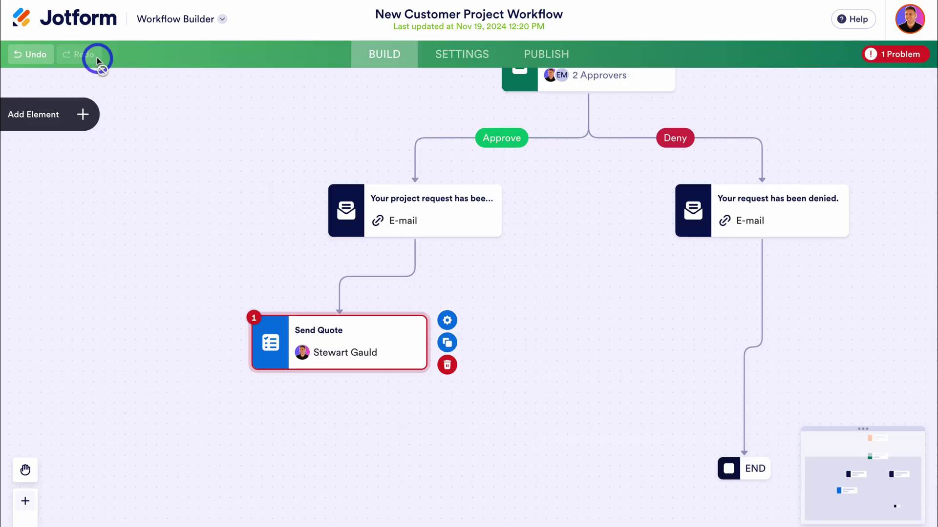
- Add an Approve & Sign element below the Send Quote task and connect the two with the Quote Sent outcome
{"action": "left_click", "coordinate": [69, 115]}
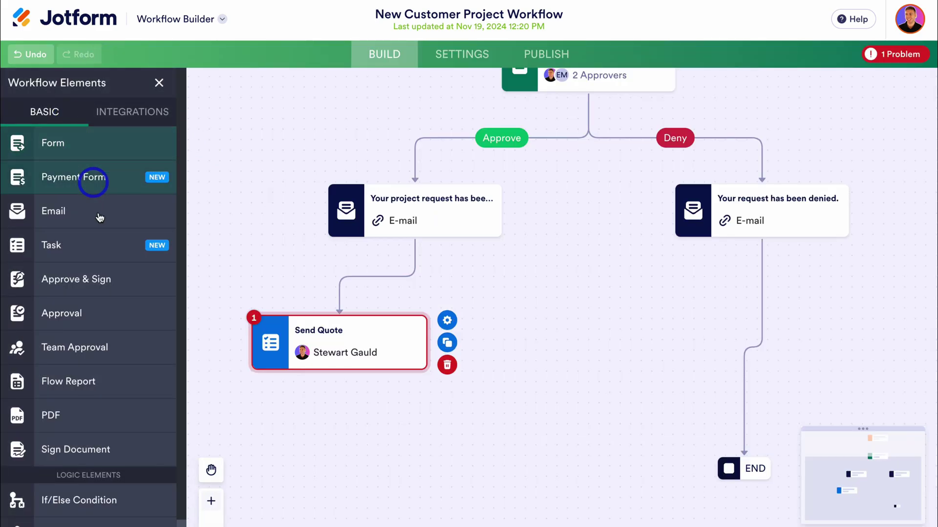
{"action": "left_click_drag", "start_coordinate": [89, 287], "coordinate": [344, 454]}
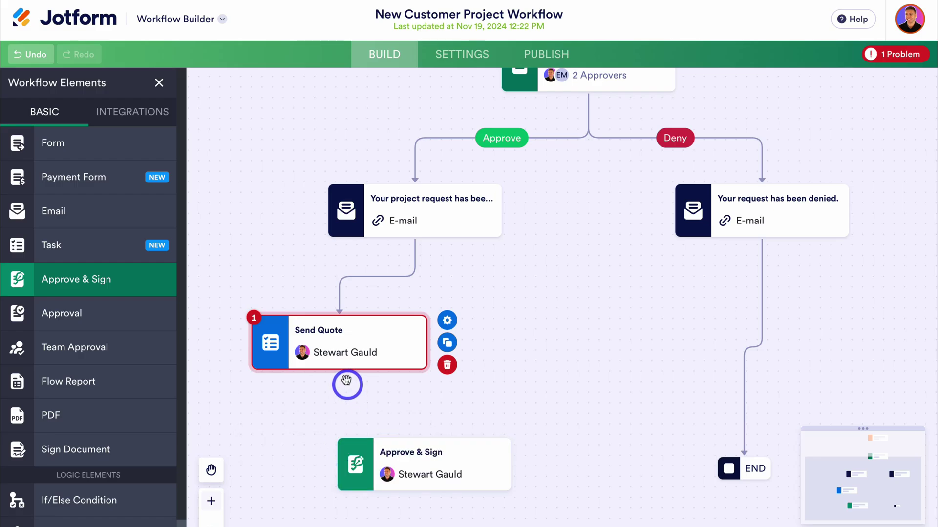
{"action": "left_click_drag", "start_coordinate": [340, 370], "coordinate": [383, 415]}
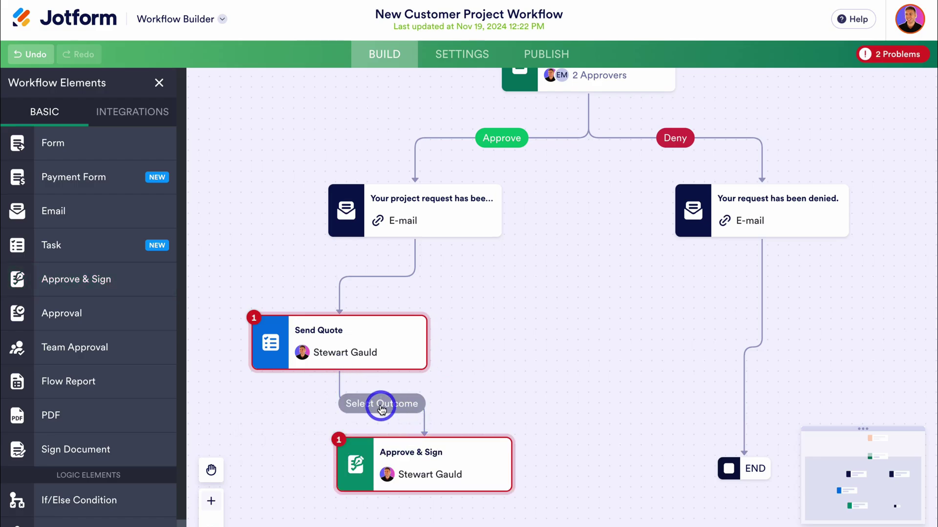
{"action": "left_click", "coordinate": [381, 409]}
{"action": "left_click", "coordinate": [372, 447]}
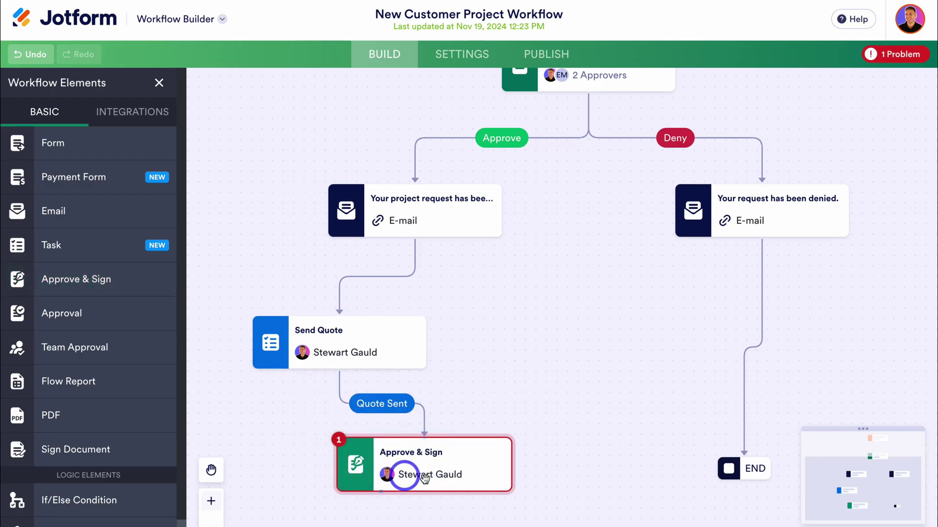
- In the Approve & Sign properties, replace the default signer with the starting form's E-mail field
{"action": "mouse_move", "coordinate": [473, 459]}
{"action": "left_click", "coordinate": [551, 443]}
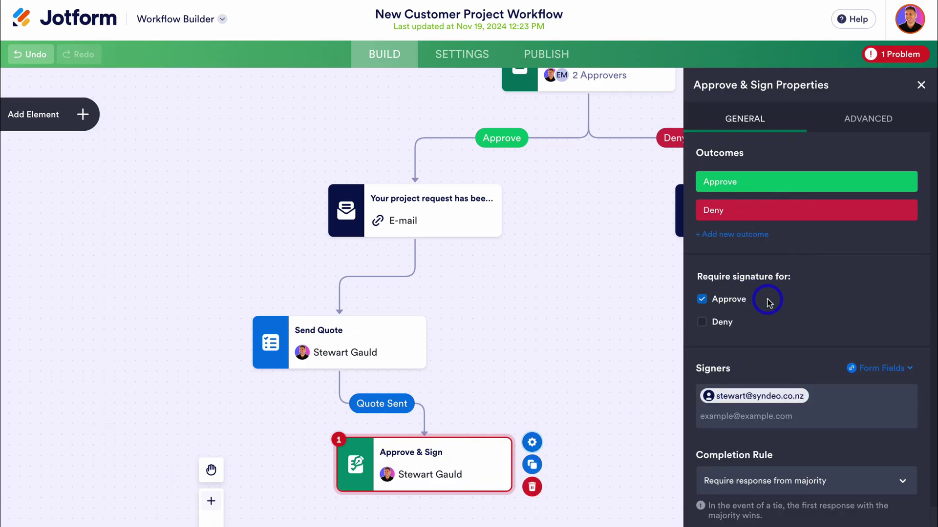
{"action": "left_click", "coordinate": [815, 396]}
{"action": "left_click", "coordinate": [879, 367]}
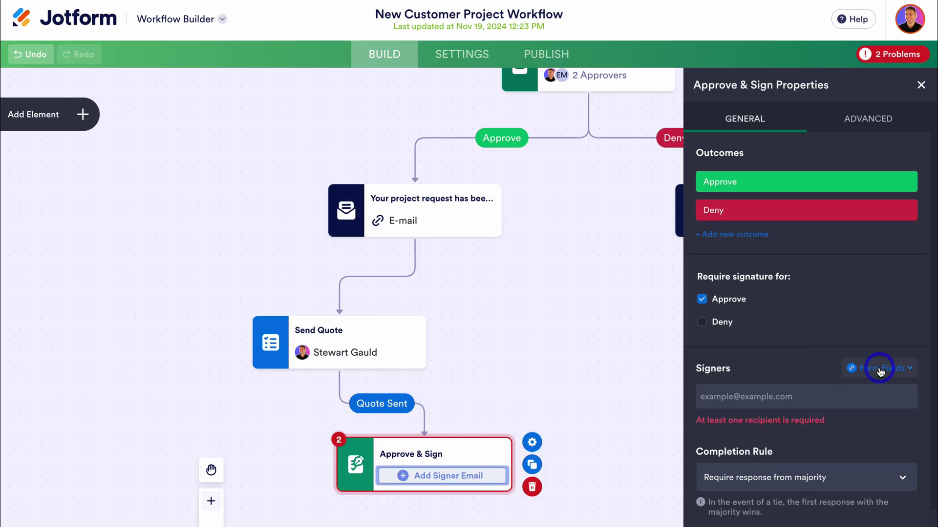
{"action": "left_click", "coordinate": [741, 456]}
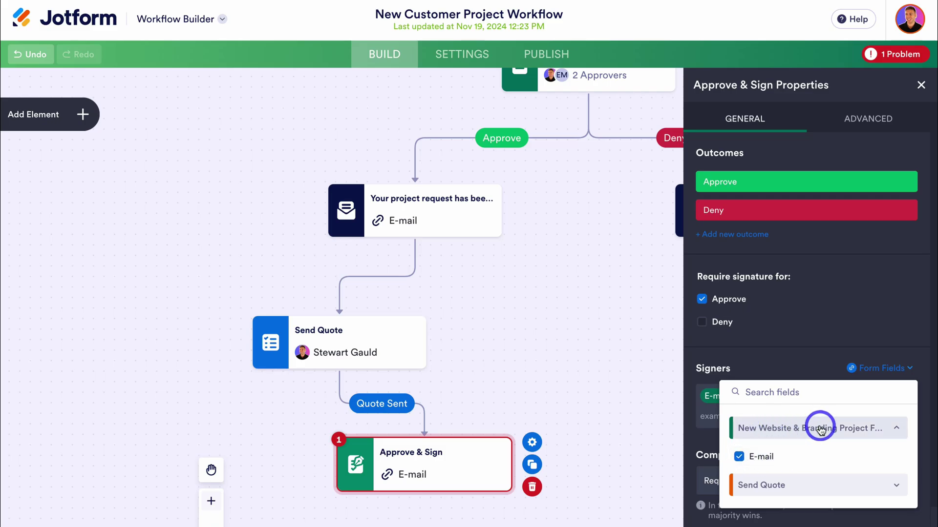
{"action": "left_click", "coordinate": [800, 364]}
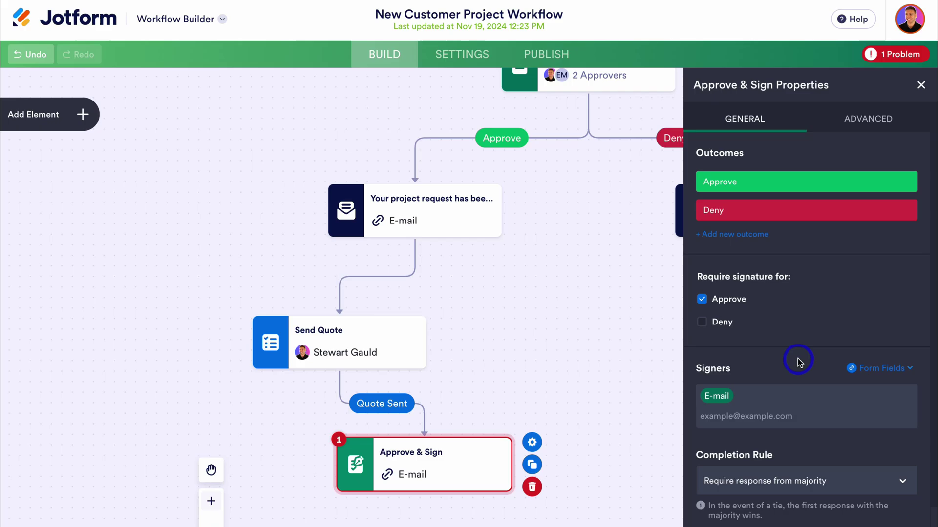
- Set the Approve & Sign completion rule to "Require response from one person" and turn off Require Login for Signer
{"action": "left_click", "coordinate": [782, 483]}
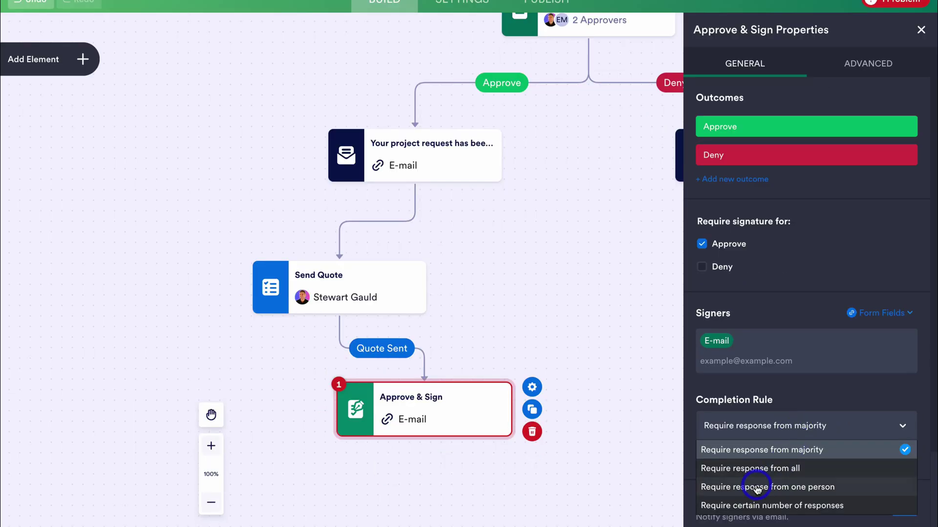
{"action": "left_click", "coordinate": [824, 488]}
{"action": "scroll", "coordinate": [824, 487], "scroll_direction": "down", "scroll_amount": 2}
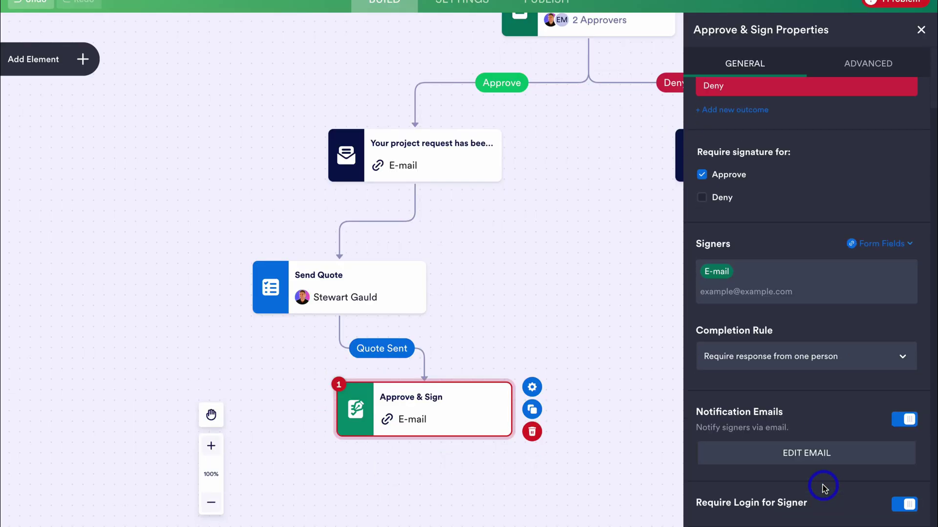
{"action": "left_click", "coordinate": [826, 459]}
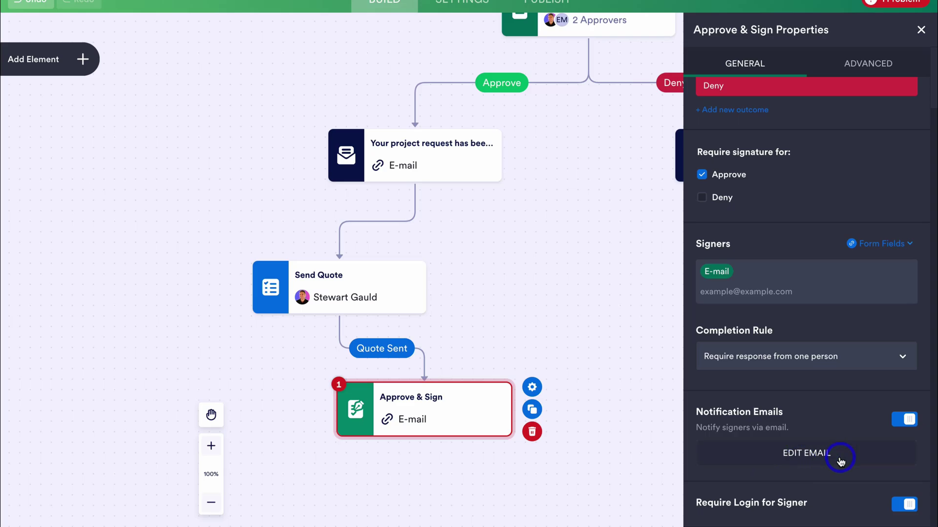
{"action": "scroll", "coordinate": [904, 508], "scroll_direction": "down", "scroll_amount": 1}
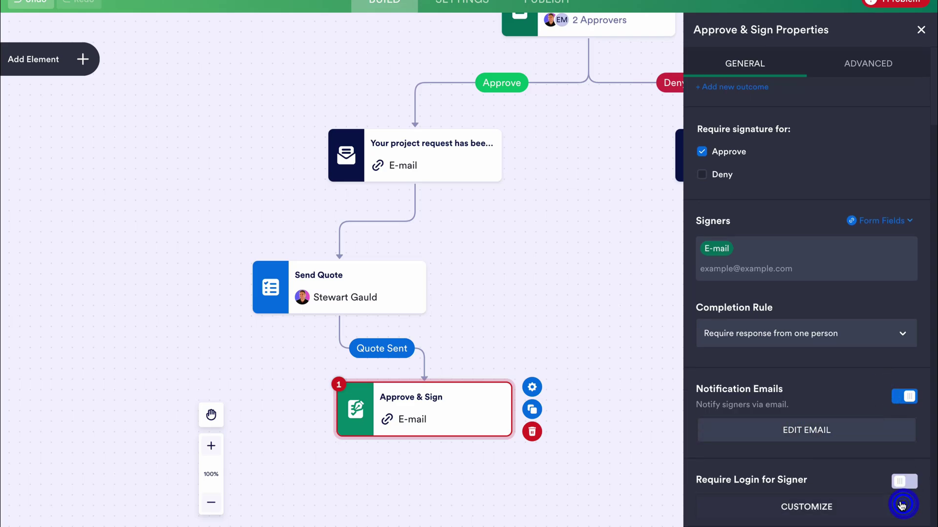
{"action": "left_click", "coordinate": [921, 85]}
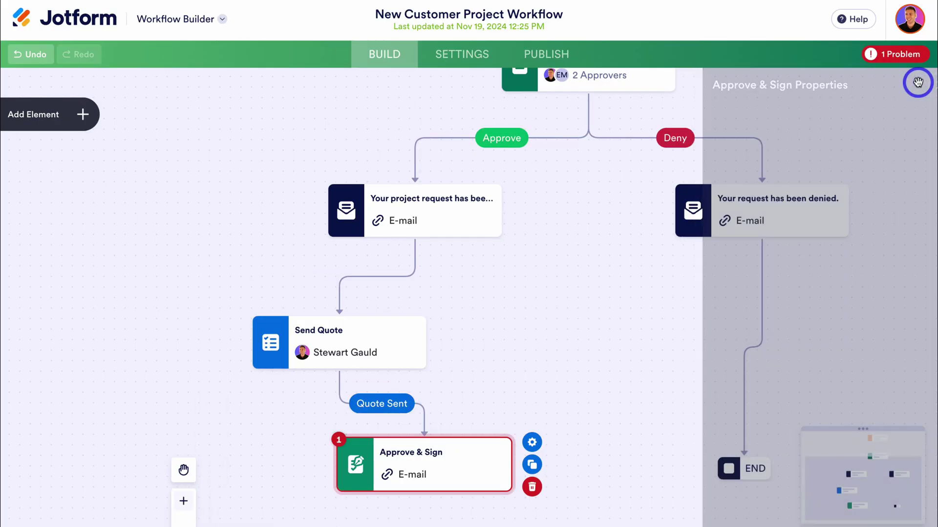
- Review the workflow from the starting form through the approval, its Approve and Deny branches, the Send Quote task and the Approve & Sign element
{"action": "left_click_drag", "start_coordinate": [834, 116], "coordinate": [849, 177]}
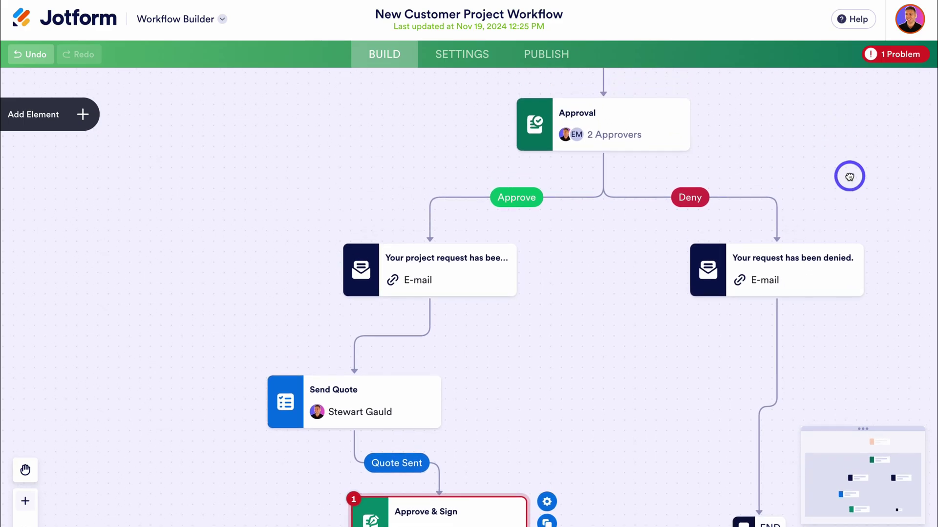
{"action": "scroll", "coordinate": [874, 268], "scroll_direction": "up", "scroll_amount": 3}
{"action": "left_click", "coordinate": [586, 146]}
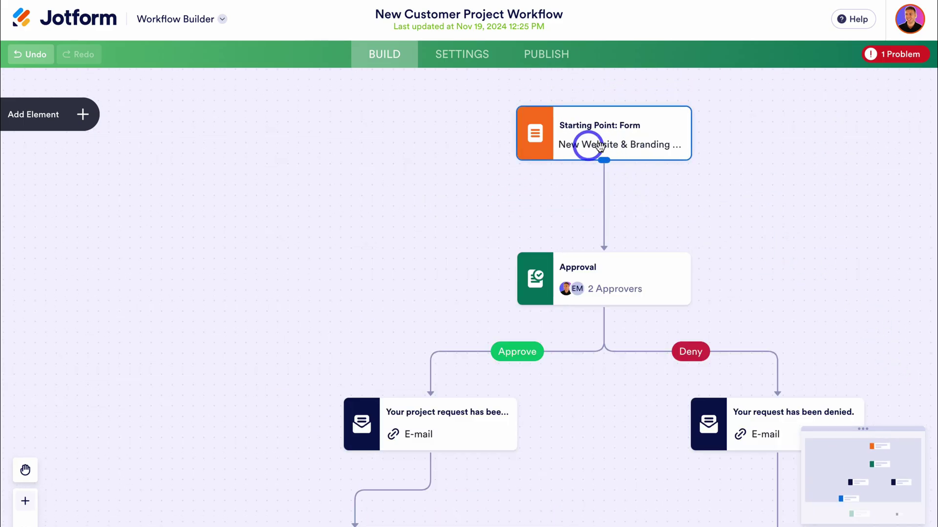
{"action": "left_click_drag", "start_coordinate": [760, 286], "coordinate": [690, 180]}
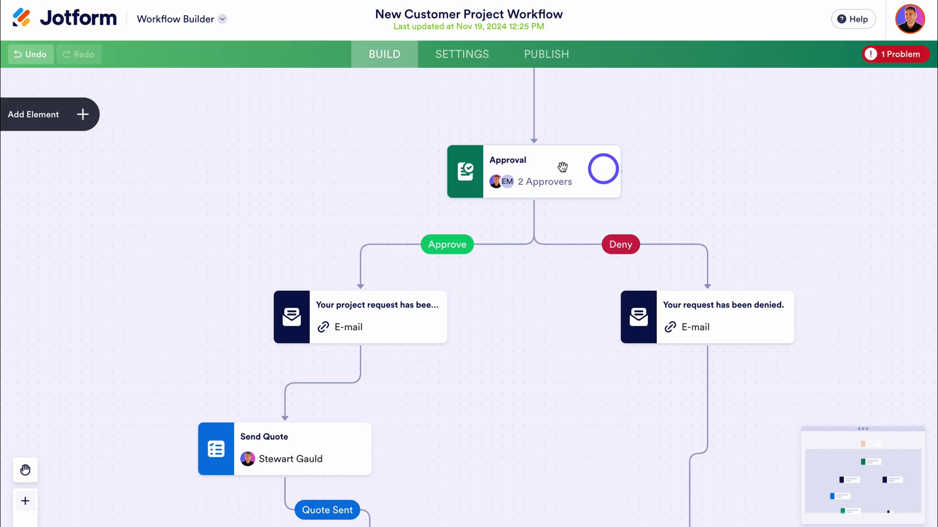
{"action": "left_click", "coordinate": [562, 167]}
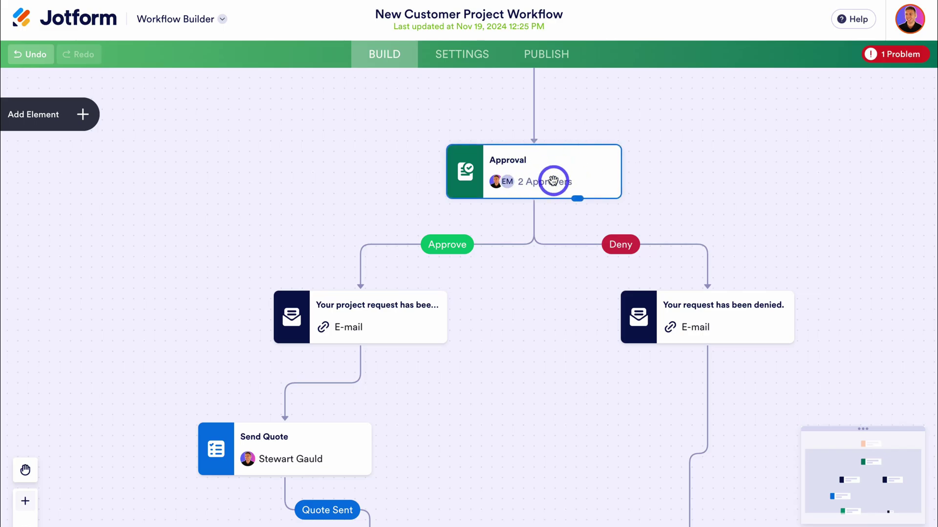
{"action": "left_click", "coordinate": [628, 248]}
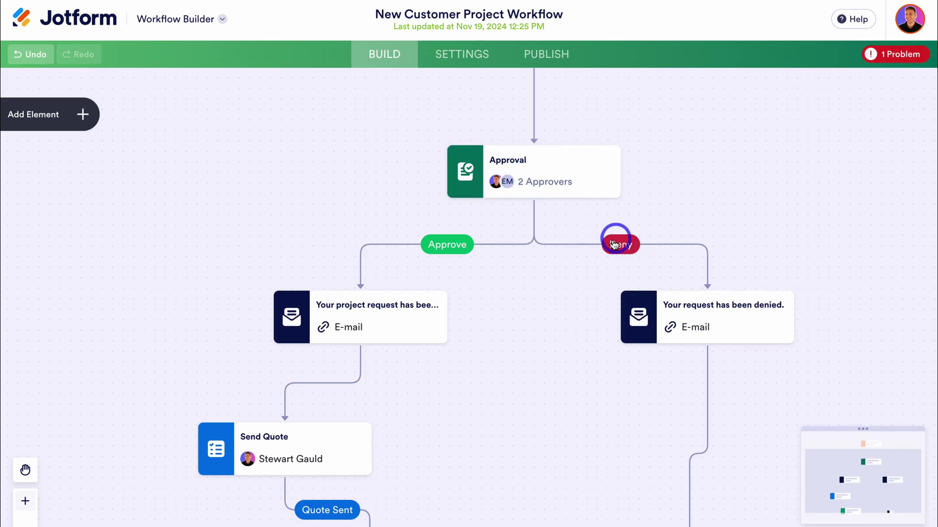
{"action": "left_click", "coordinate": [678, 306]}
{"action": "scroll", "coordinate": [712, 289], "scroll_direction": "down", "scroll_amount": 1}
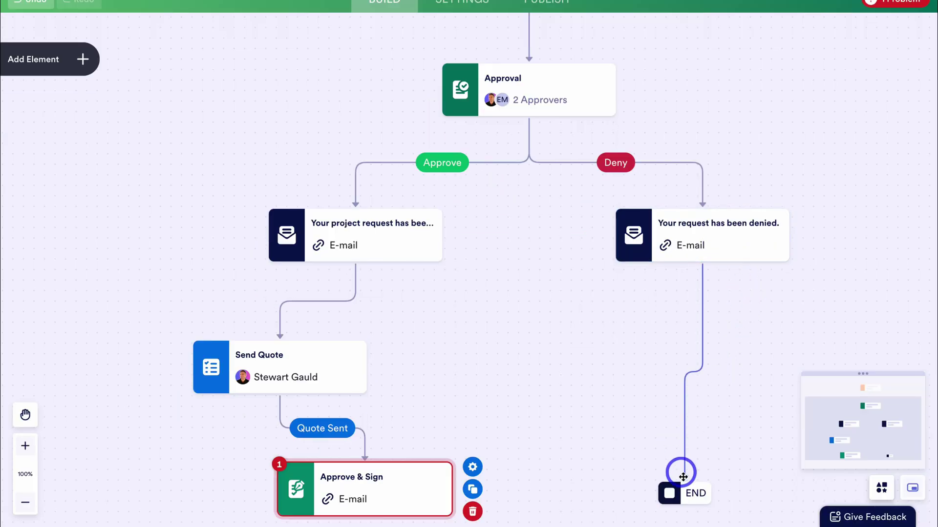
{"action": "left_click", "coordinate": [686, 490]}
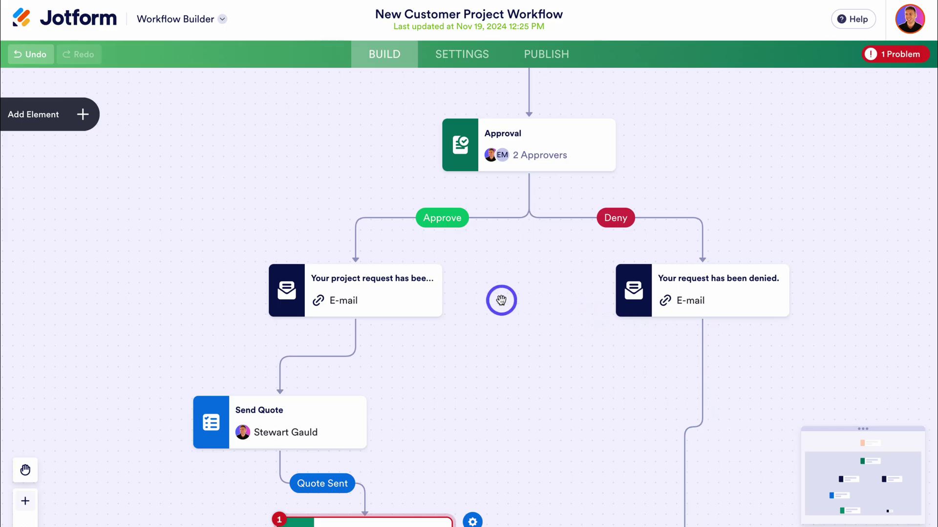
{"action": "left_click_drag", "start_coordinate": [498, 244], "coordinate": [625, 244]}
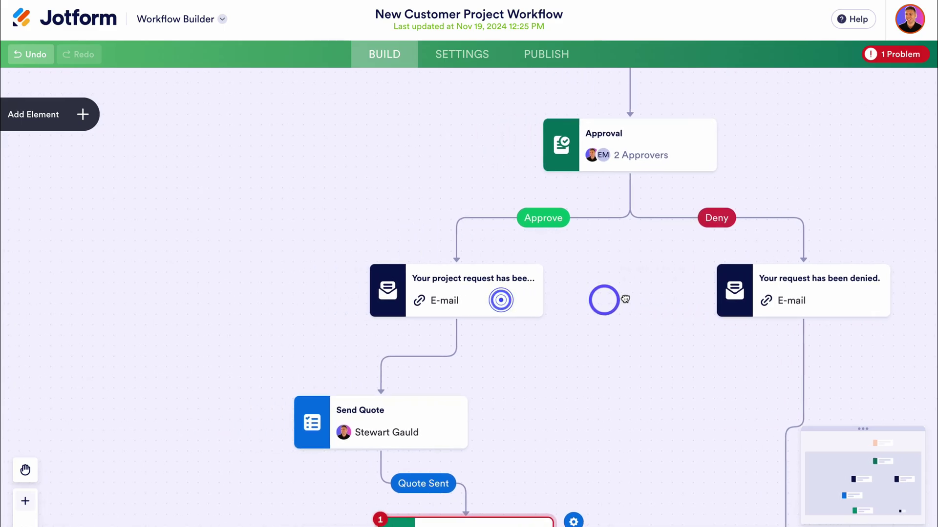
{"action": "left_click_drag", "start_coordinate": [625, 299], "coordinate": [676, 268]}
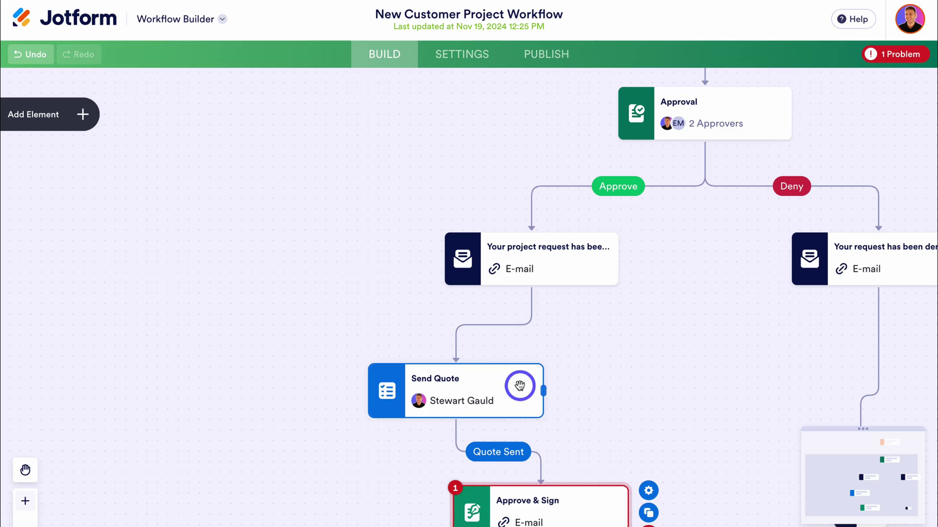
{"action": "left_click_drag", "start_coordinate": [617, 413], "coordinate": [590, 281]}
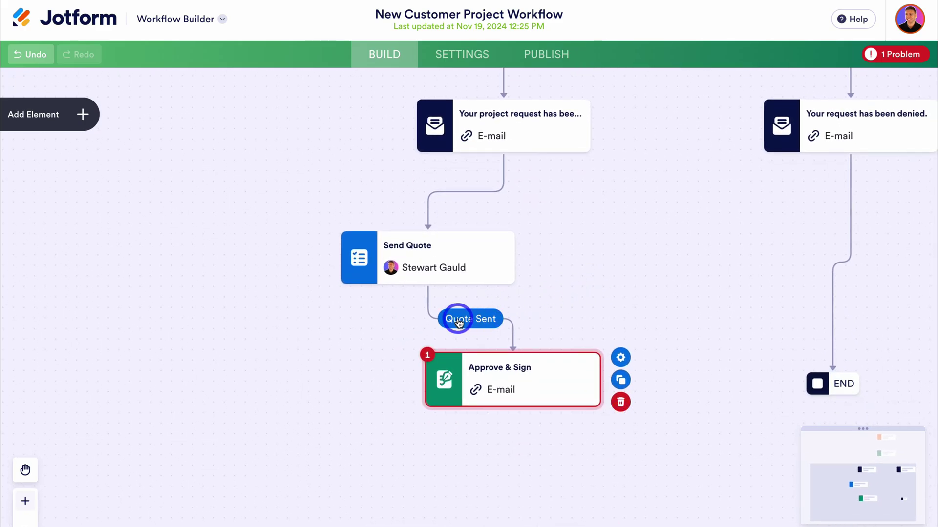
{"action": "mouse_move", "coordinate": [508, 390]}
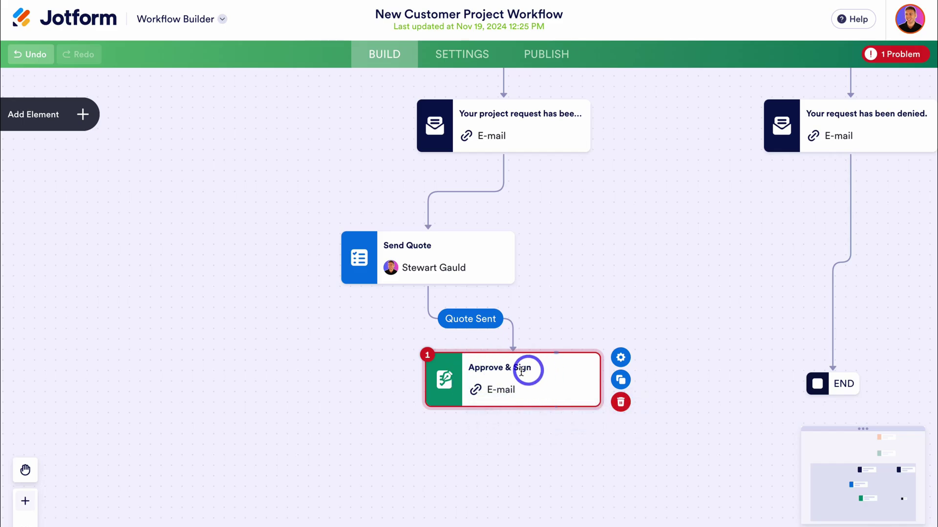
{"action": "left_click_drag", "start_coordinate": [595, 312], "coordinate": [455, 267]}
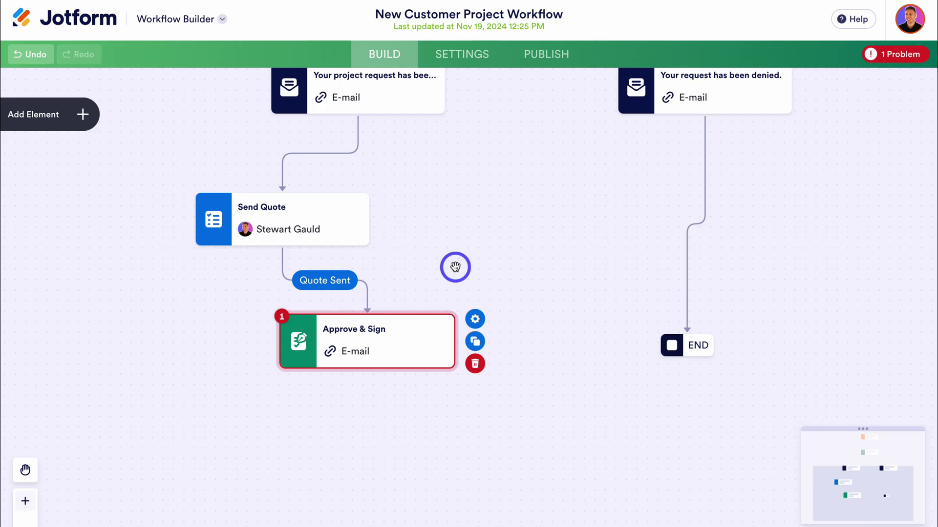
- Add a Payment Form element below Approve & Sign and connect the two with the Approve outcome
{"action": "left_click", "coordinate": [81, 115]}
{"action": "left_click_drag", "start_coordinate": [69, 181], "coordinate": [381, 439]}
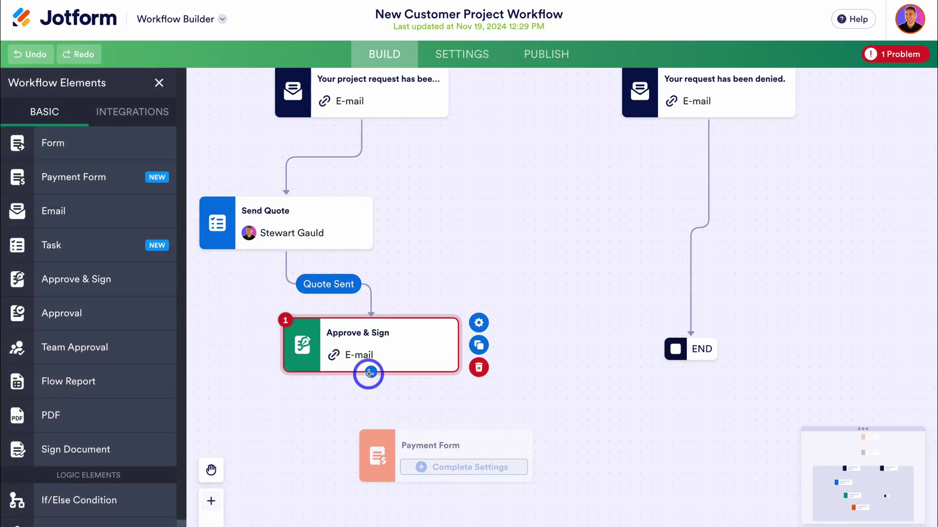
{"action": "left_click_drag", "start_coordinate": [371, 374], "coordinate": [442, 418]}
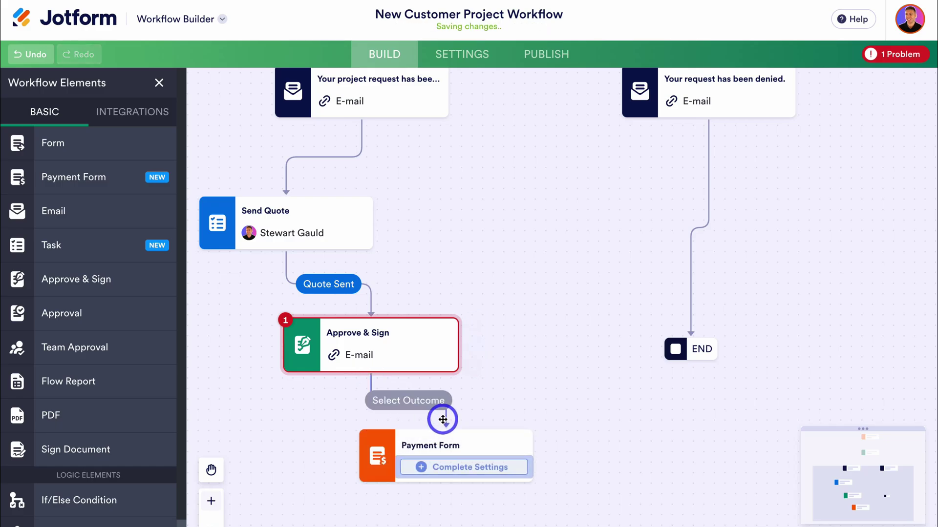
{"action": "left_click", "coordinate": [413, 409]}
{"action": "left_click", "coordinate": [411, 446]}
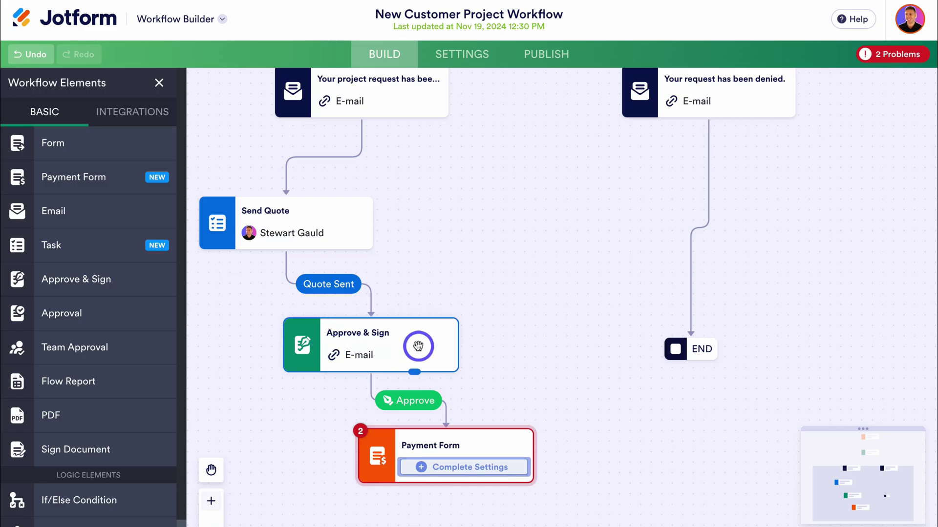
- In the Payment Form properties, set the assignee email address to the starting form's E-mail field
{"action": "left_click", "coordinate": [457, 469]}
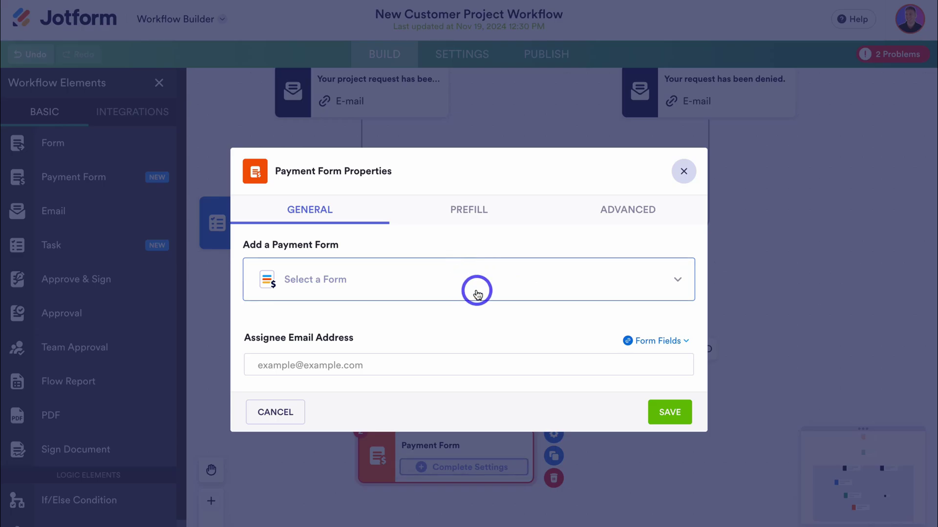
{"action": "left_click", "coordinate": [645, 342]}
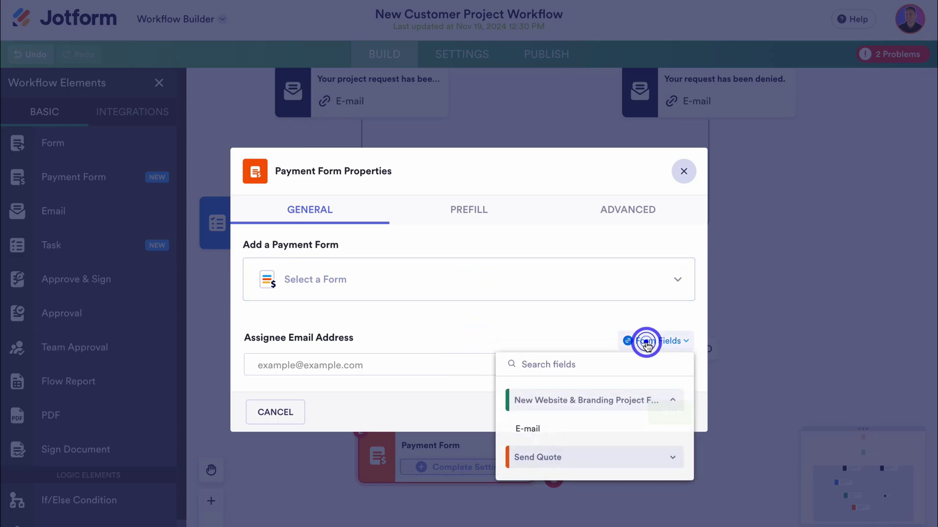
{"action": "left_click", "coordinate": [527, 429]}
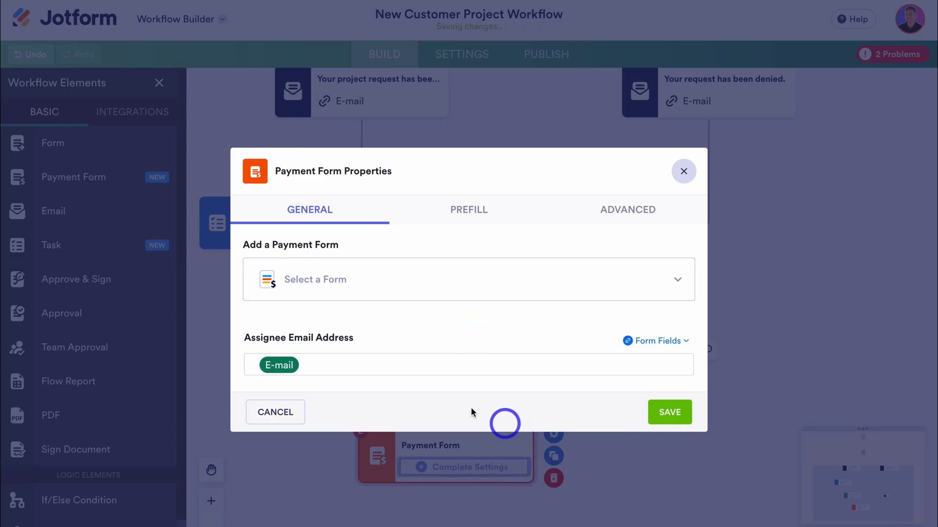
- Check the option to prefill form fields from another form and save the Payment Form properties
{"action": "left_click", "coordinate": [473, 214]}
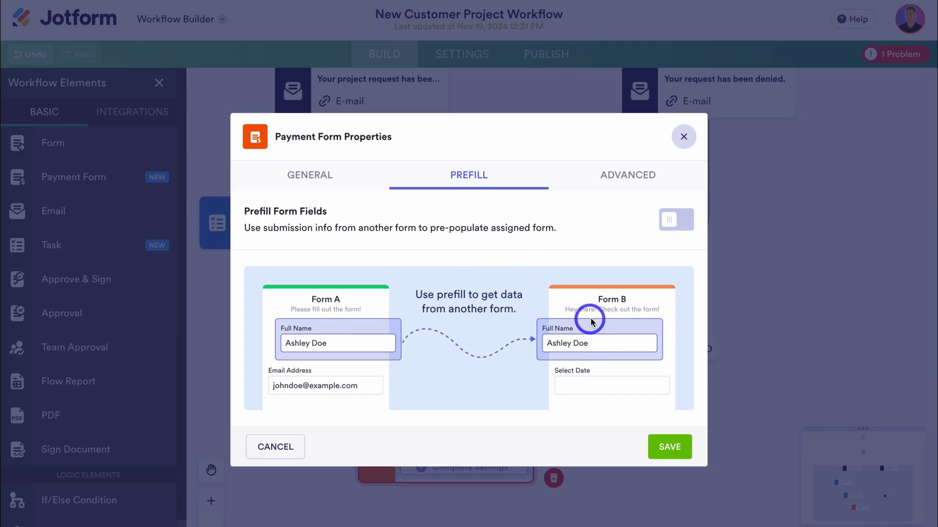
{"action": "left_click", "coordinate": [676, 223]}
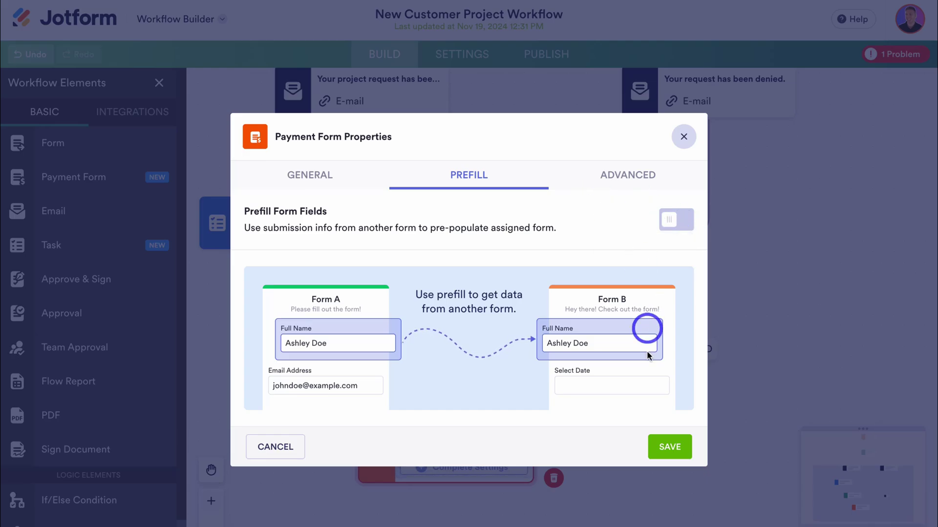
{"action": "left_click", "coordinate": [682, 447]}
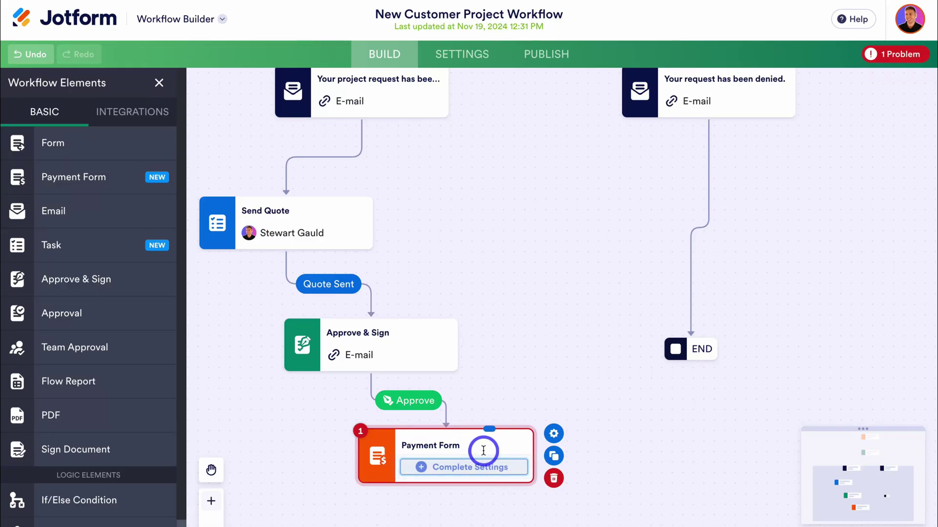
- Check the workflow's list of errors and leave the workflow for the My Forms list
{"action": "left_click", "coordinate": [887, 55]}
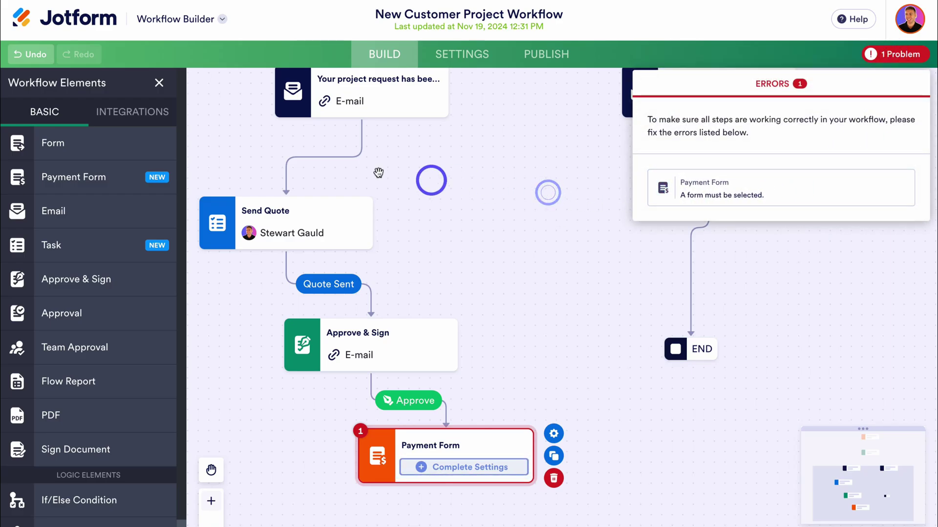
{"action": "left_click", "coordinate": [202, 20]}
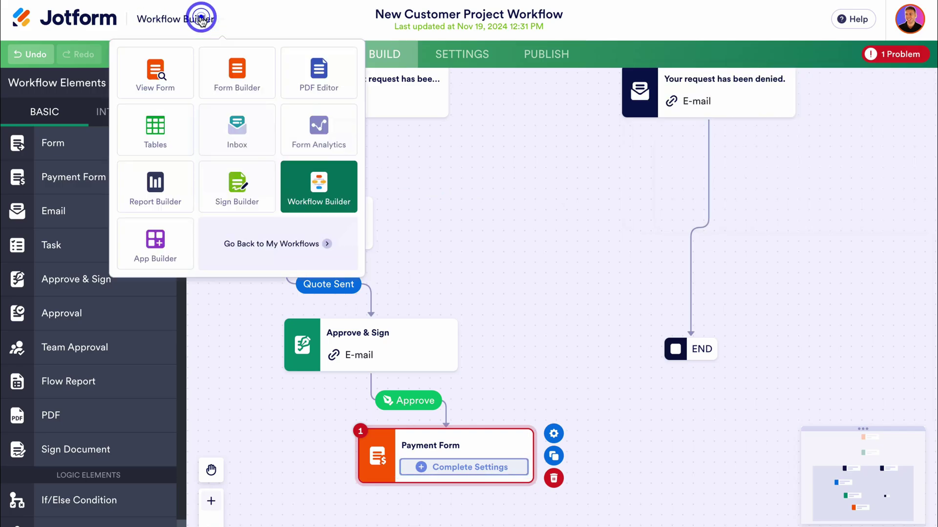
{"action": "left_click", "coordinate": [233, 77]}
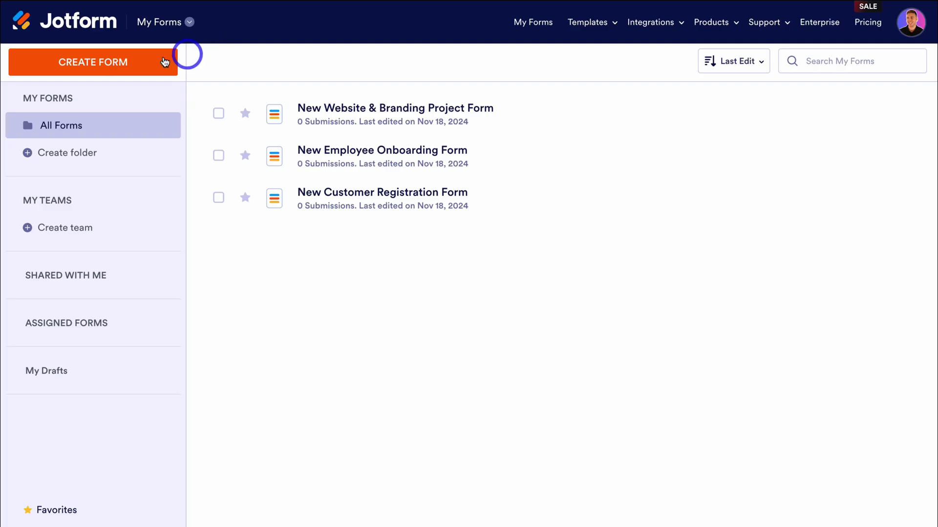
- Create a new form from the Payment Form Template in the Payment Forms template category
{"action": "left_click", "coordinate": [128, 62]}
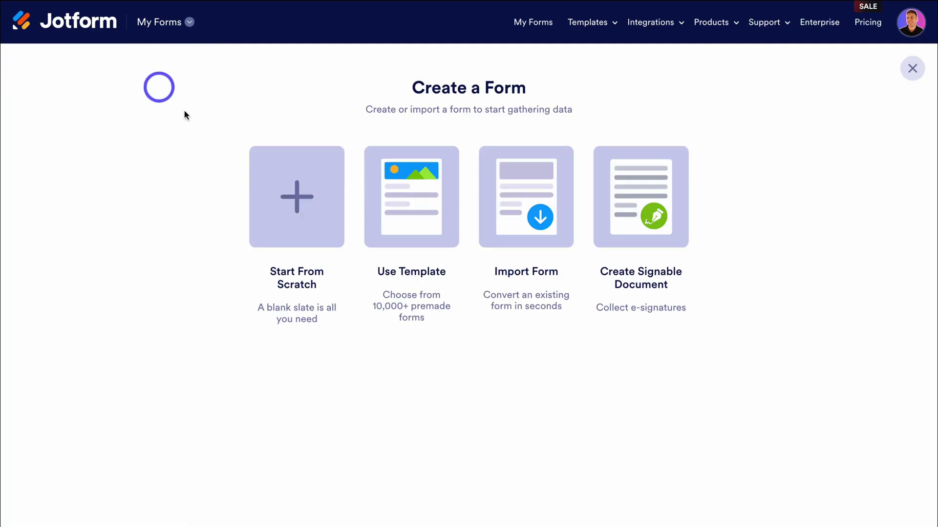
{"action": "left_click", "coordinate": [398, 186]}
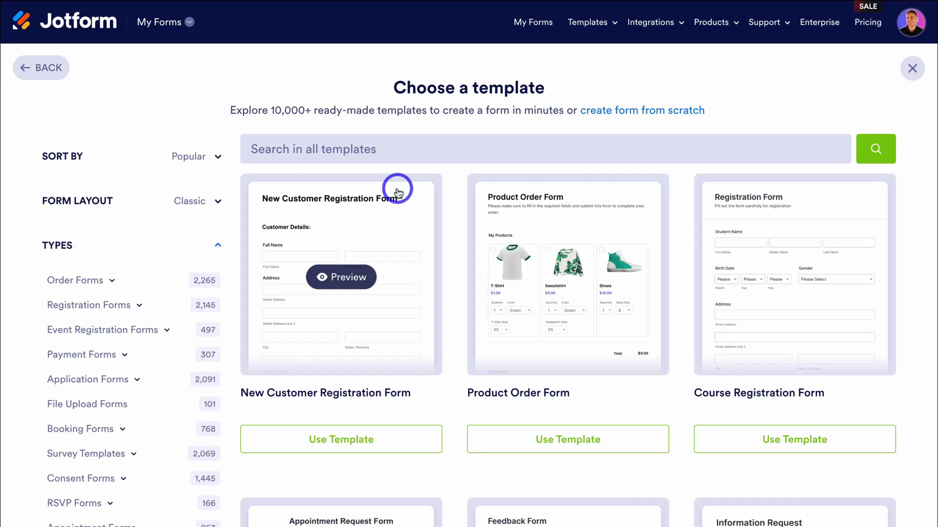
{"action": "left_click", "coordinate": [84, 353]}
{"action": "scroll", "coordinate": [376, 382], "scroll_direction": "down", "scroll_amount": 7}
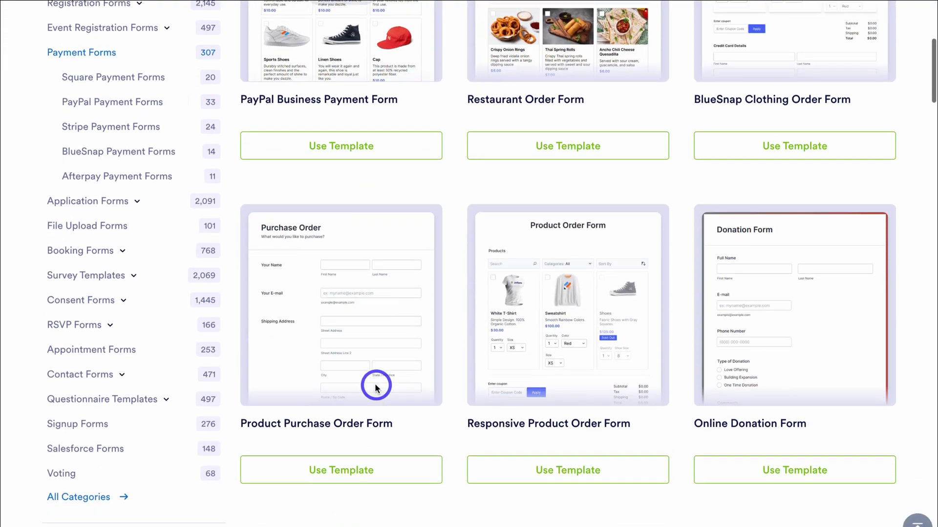
{"action": "scroll", "coordinate": [377, 335], "scroll_direction": "up", "scroll_amount": 1}
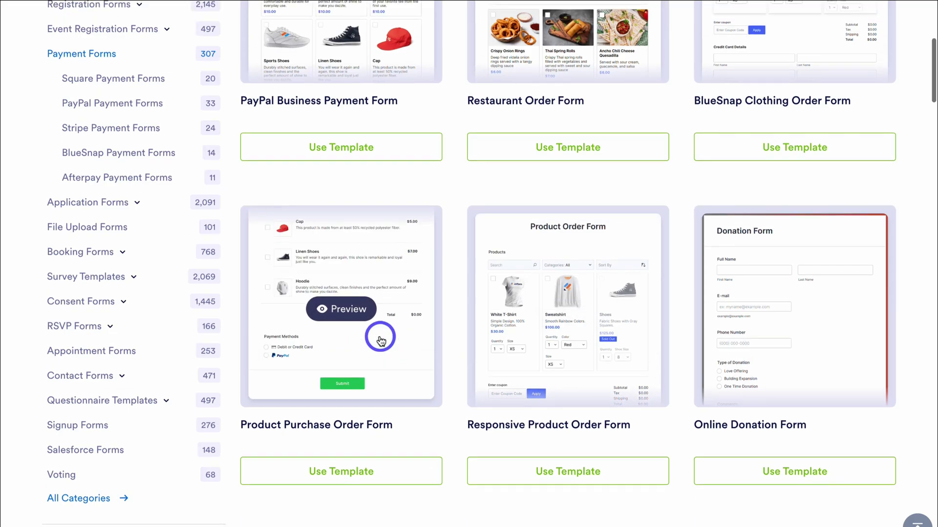
{"action": "scroll", "coordinate": [391, 339], "scroll_direction": "down", "scroll_amount": 6}
{"action": "scroll", "coordinate": [358, 340], "scroll_direction": "down", "scroll_amount": 6}
{"action": "mouse_move", "coordinate": [837, 364]}
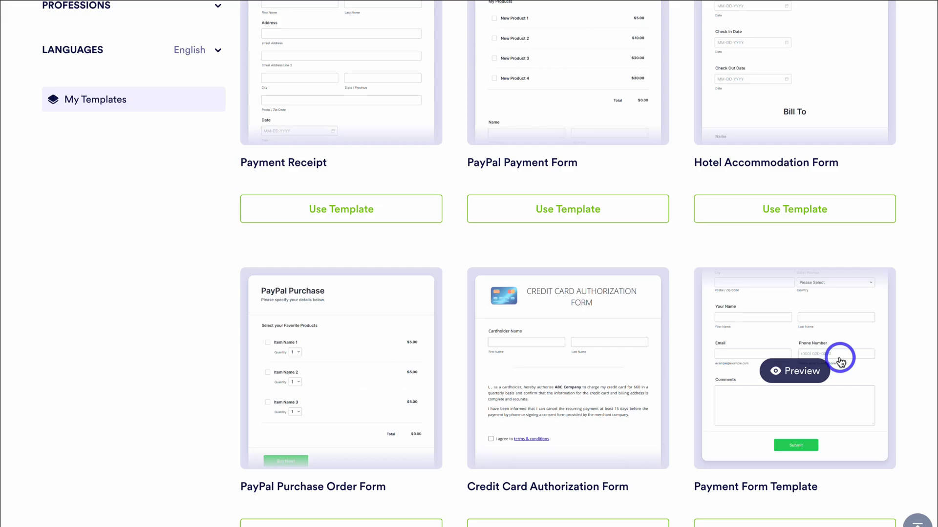
{"action": "left_click", "coordinate": [858, 521]}
- Look through the payment form's title, product list, prices and credit card fields
{"action": "scroll", "coordinate": [797, 307], "scroll_direction": "down", "scroll_amount": 7}
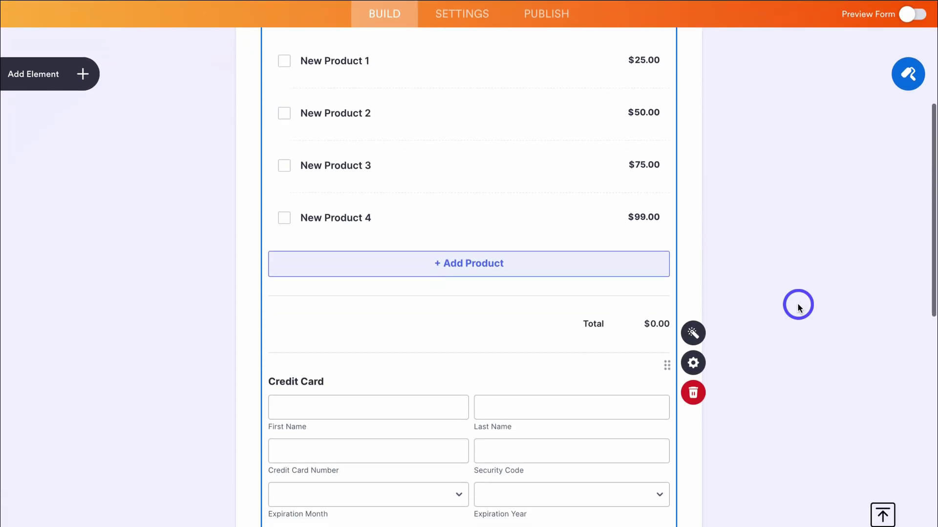
{"action": "scroll", "coordinate": [797, 303], "scroll_direction": "up", "scroll_amount": 6}
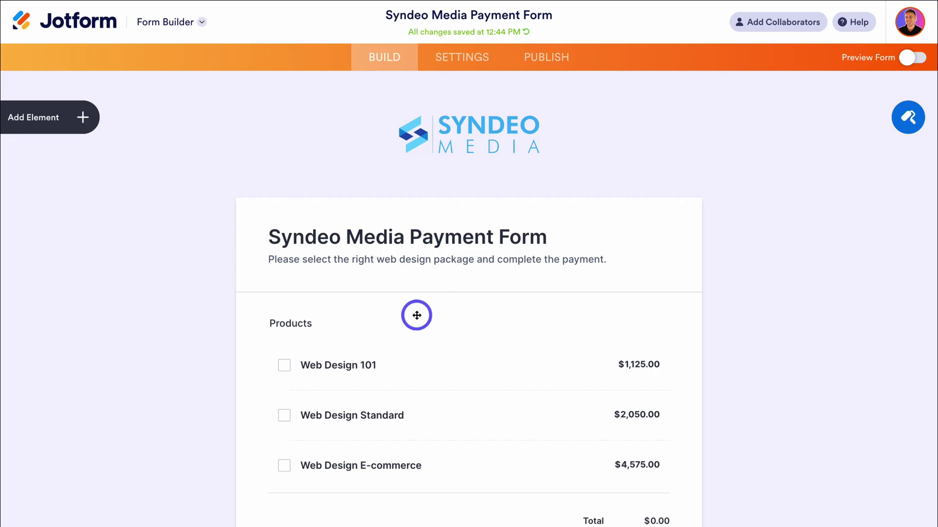
{"action": "scroll", "coordinate": [624, 355], "scroll_direction": "down", "scroll_amount": 15}
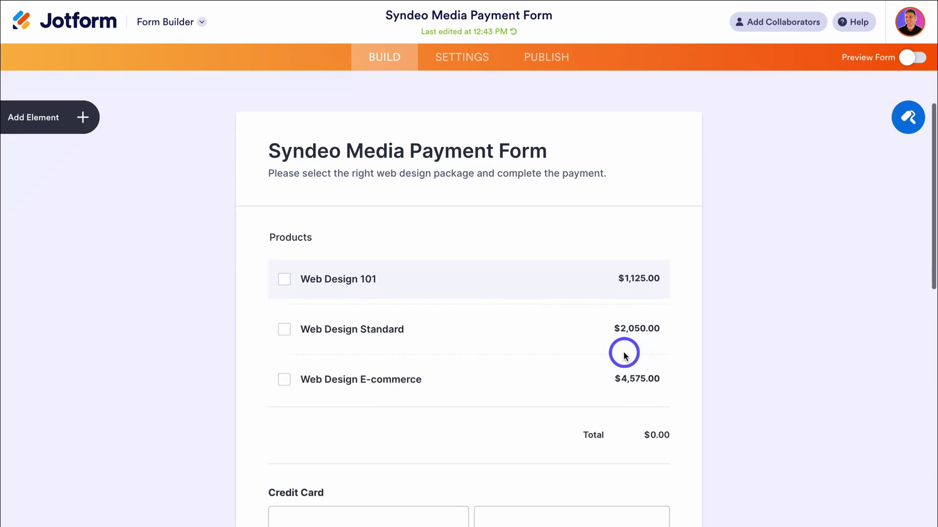
{"action": "scroll", "coordinate": [624, 355], "scroll_direction": "up", "scroll_amount": 14}
{"action": "scroll", "coordinate": [624, 355], "scroll_direction": "up", "scroll_amount": 1}
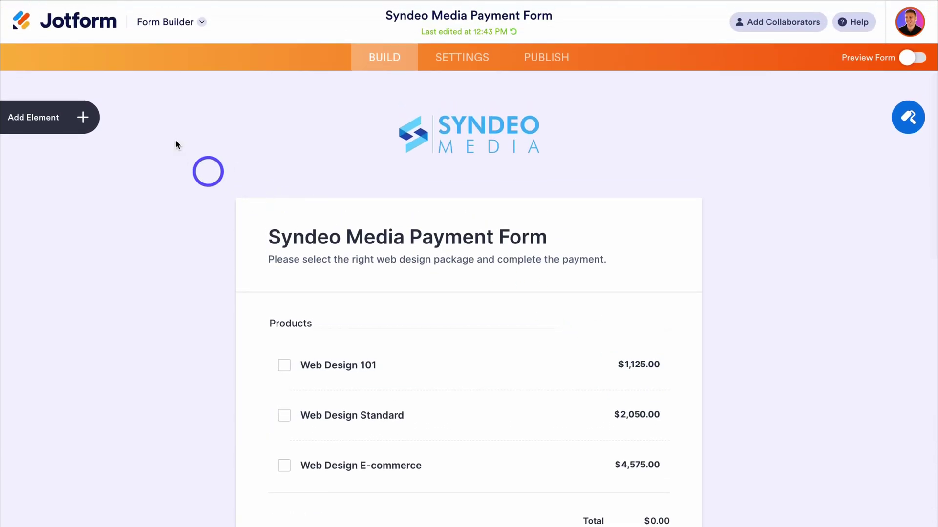
- Leave the payment form and go to the My Workflows list
{"action": "left_click", "coordinate": [87, 26]}
{"action": "left_click", "coordinate": [165, 24]}
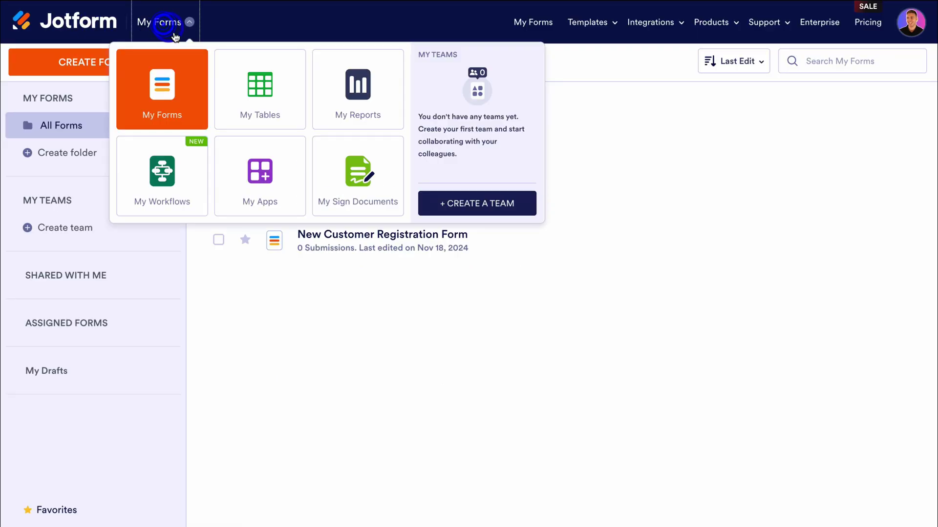
{"action": "left_click", "coordinate": [165, 196]}
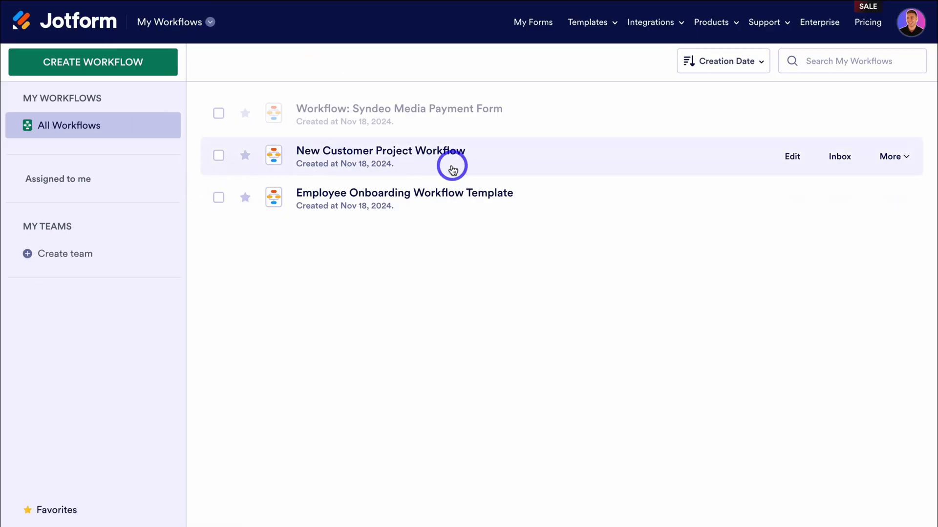
- Edit the New Customer Project Workflow and assign the Syndeo Media Payments Form to its payment form element
{"action": "left_click", "coordinate": [792, 158]}
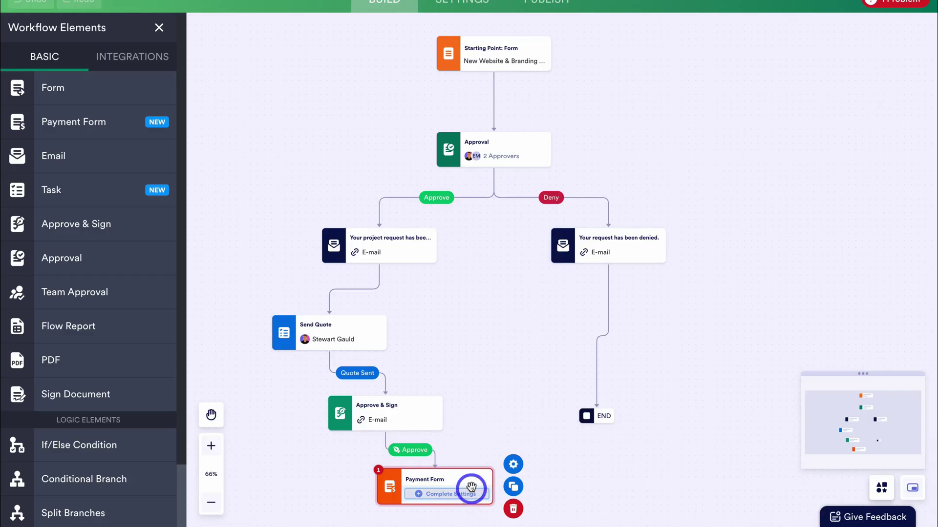
{"action": "left_click", "coordinate": [447, 494]}
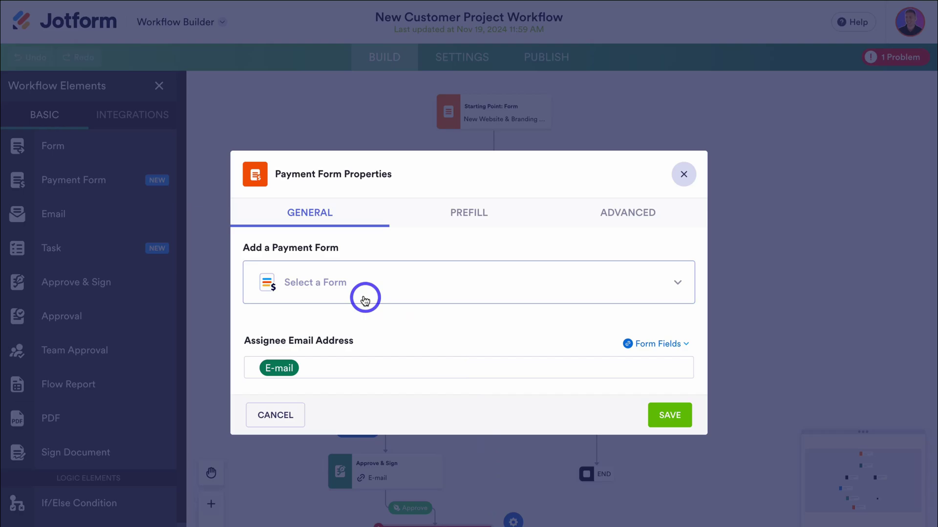
{"action": "left_click", "coordinate": [362, 237]}
{"action": "left_click", "coordinate": [470, 372]}
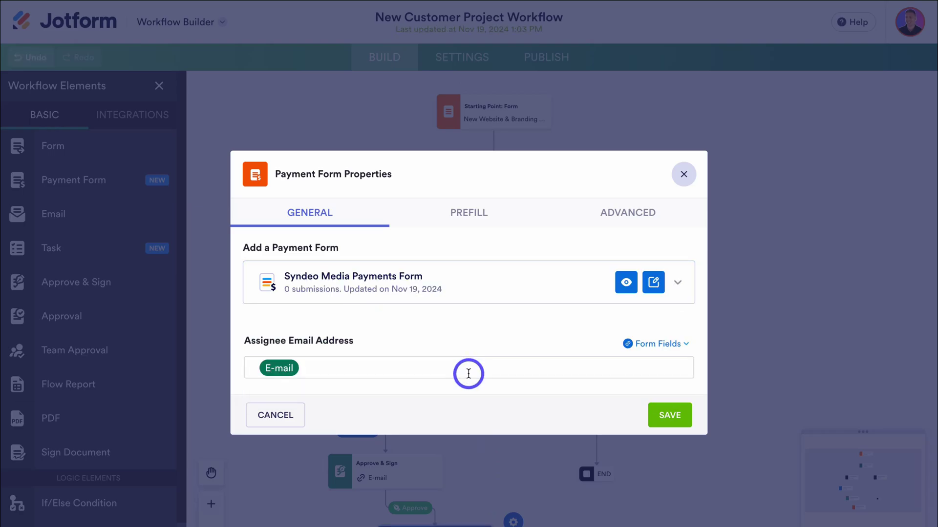
- Enable prefilling of the payment form with New Website & Branding Project Form as the source and save the properties
{"action": "left_click", "coordinate": [458, 226]}
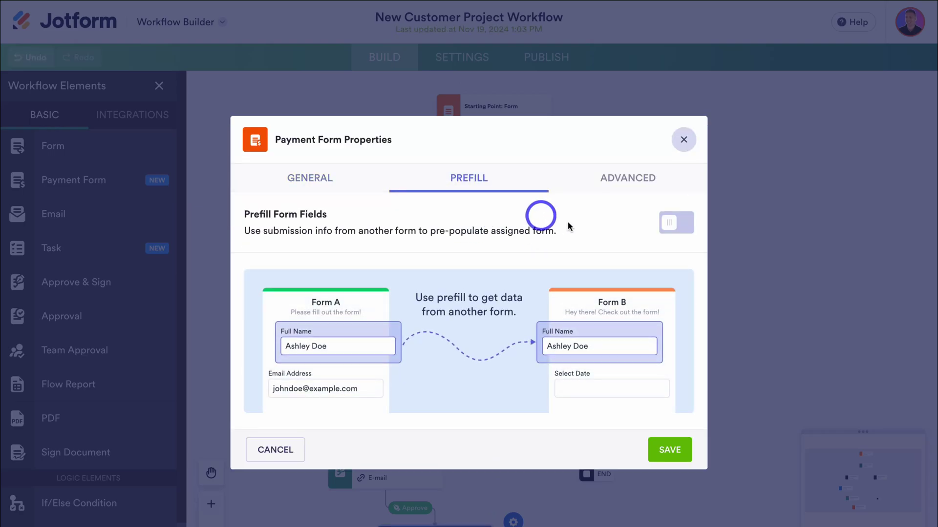
{"action": "left_click", "coordinate": [667, 229]}
{"action": "left_click", "coordinate": [665, 353]}
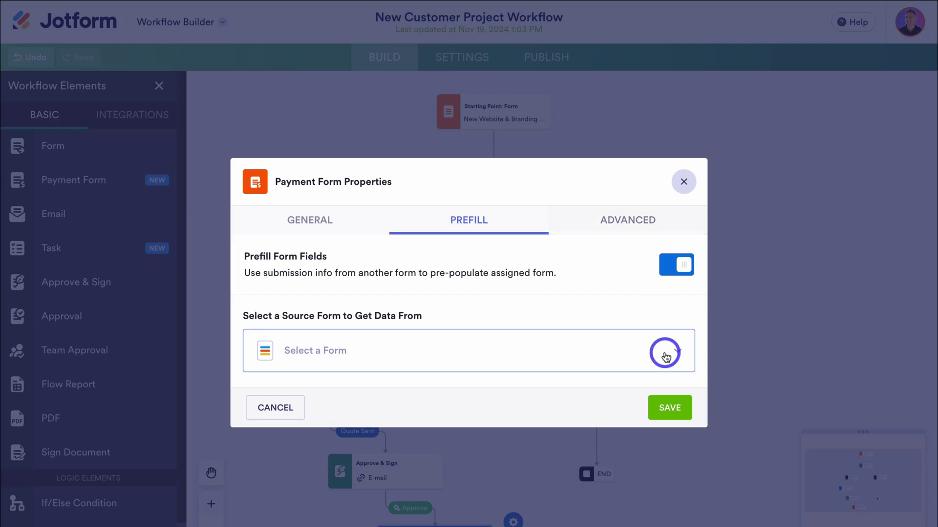
{"action": "left_click", "coordinate": [581, 444]}
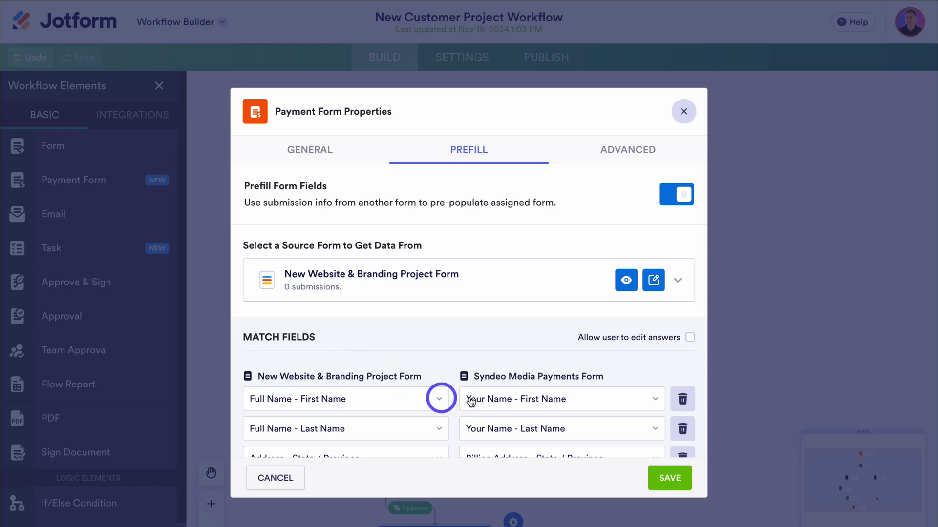
{"action": "scroll", "coordinate": [524, 400], "scroll_direction": "down", "scroll_amount": 2}
{"action": "scroll", "coordinate": [523, 398], "scroll_direction": "up", "scroll_amount": 4}
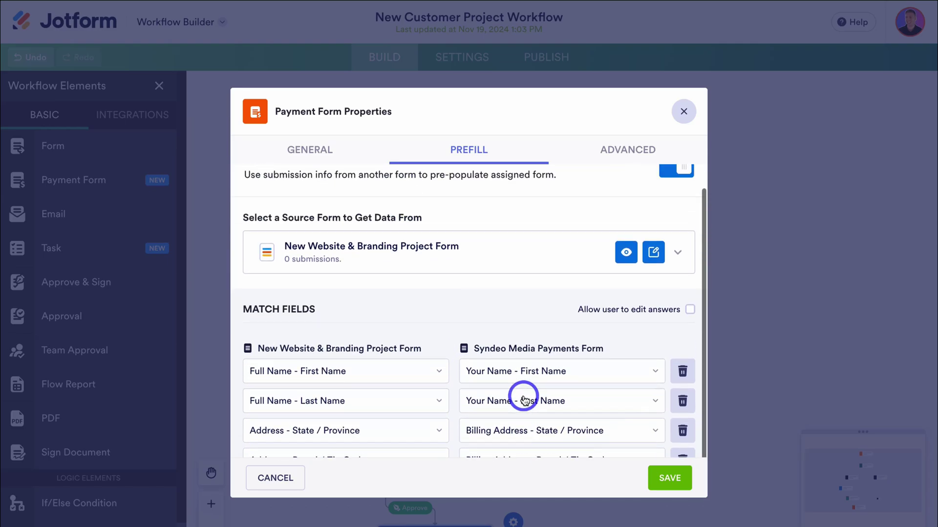
{"action": "left_click", "coordinate": [663, 477]}
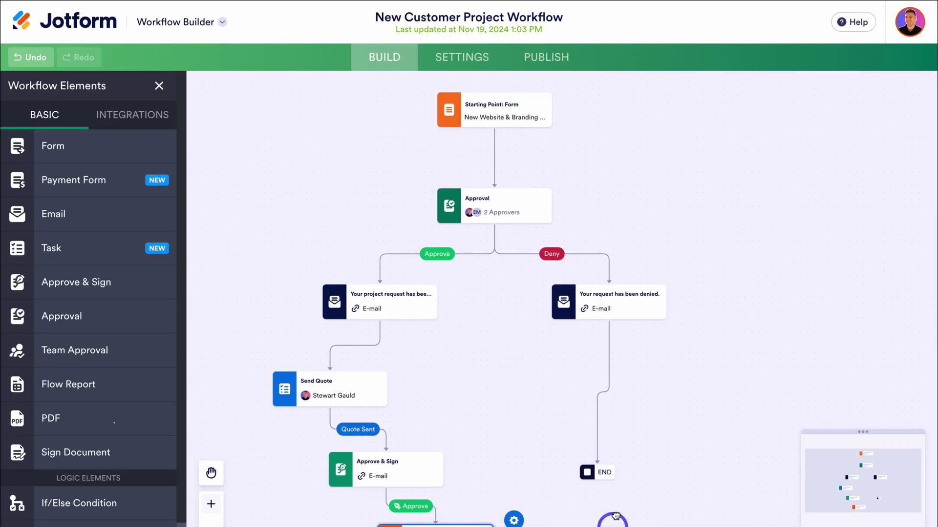
- Add a Zoom integration element below the Syndeo Media Payments Form and connect the payment form to it
{"action": "scroll", "coordinate": [643, 339], "scroll_direction": "down", "scroll_amount": 5}
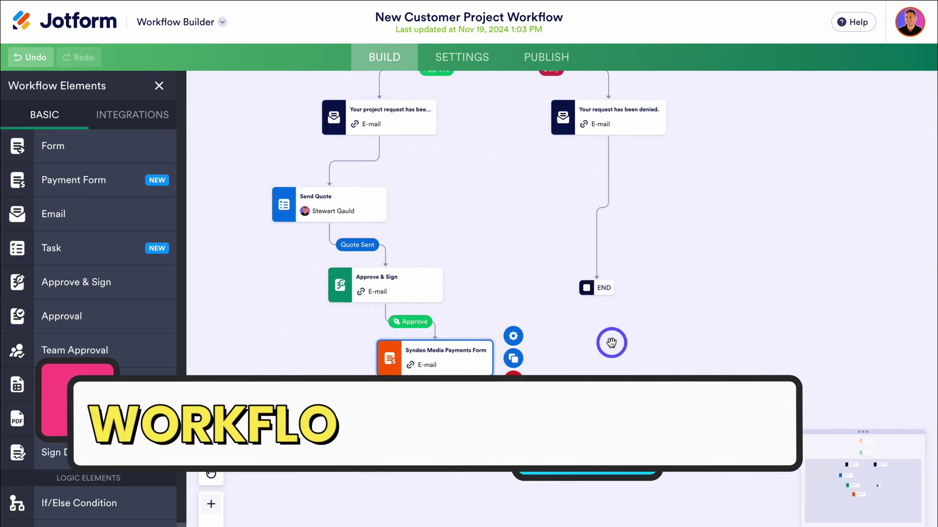
{"action": "left_click", "coordinate": [128, 115]}
{"action": "scroll", "coordinate": [125, 272], "scroll_direction": "down", "scroll_amount": 10}
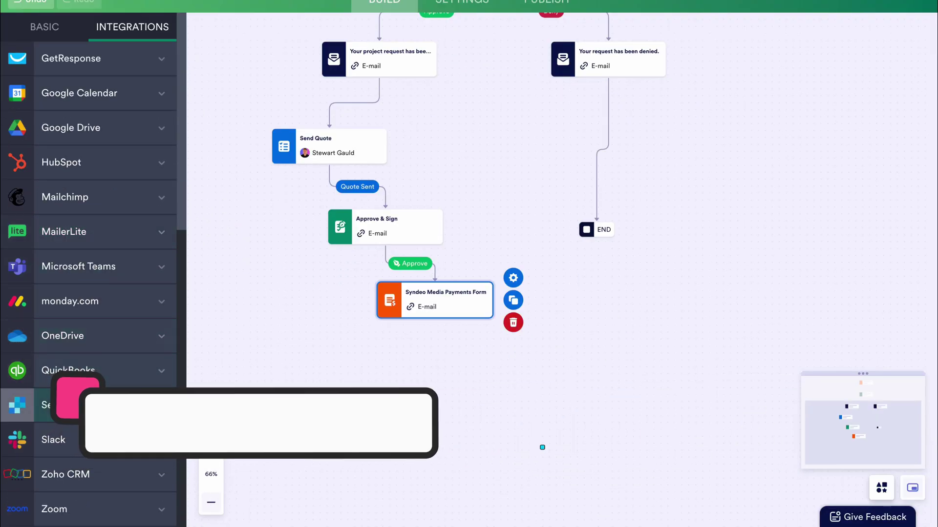
{"action": "left_click_drag", "start_coordinate": [126, 508], "coordinate": [480, 371]}
{"action": "left_click_drag", "start_coordinate": [480, 430], "coordinate": [479, 433]}
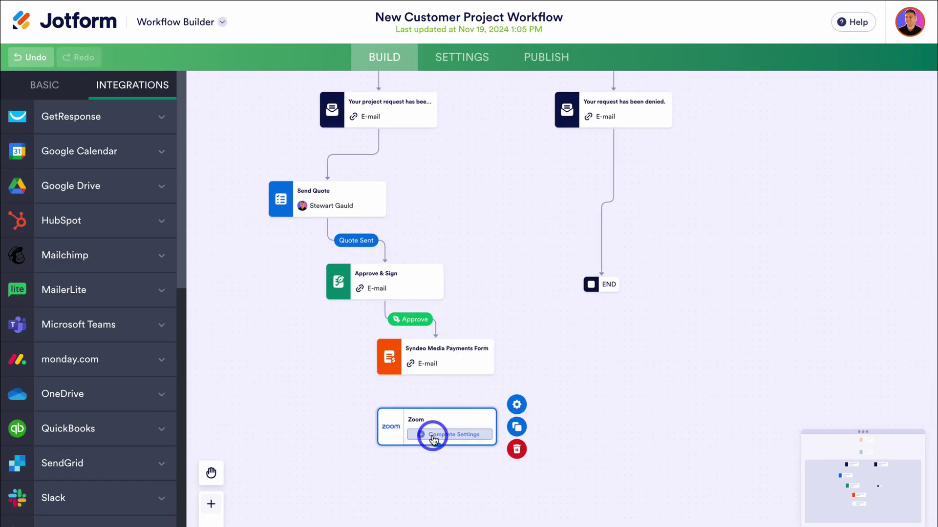
{"action": "left_click", "coordinate": [211, 513]}
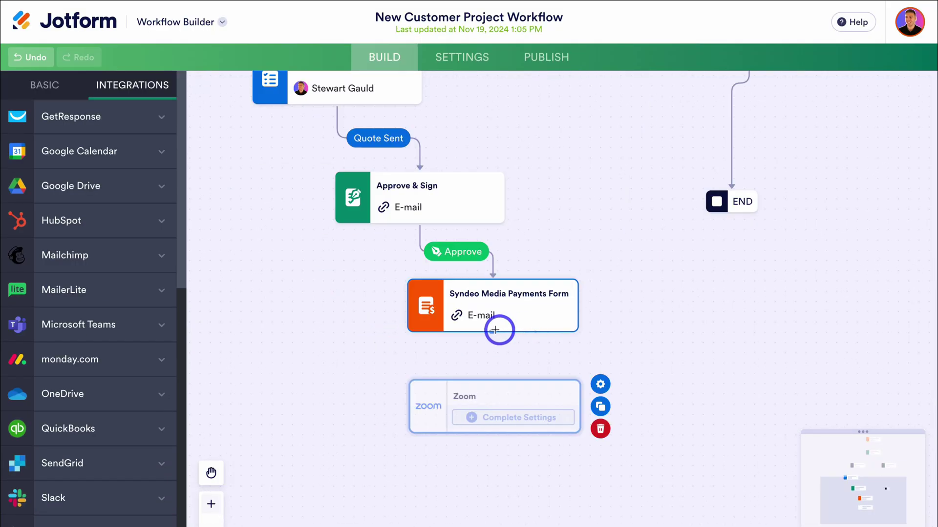
{"action": "left_click_drag", "start_coordinate": [492, 331], "coordinate": [493, 400]}
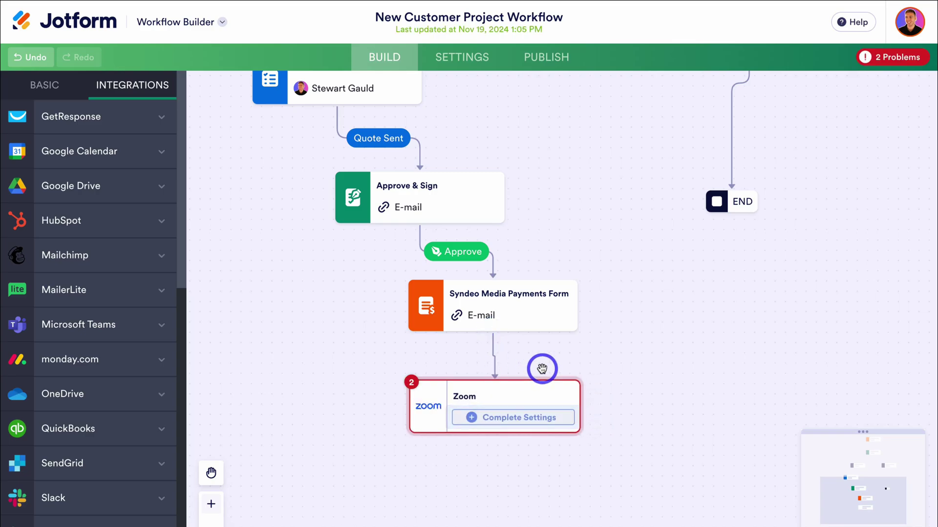
- Choose Create meeting as the Zoom element's action and authenticate the Zoom account
{"action": "left_click", "coordinate": [507, 417]}
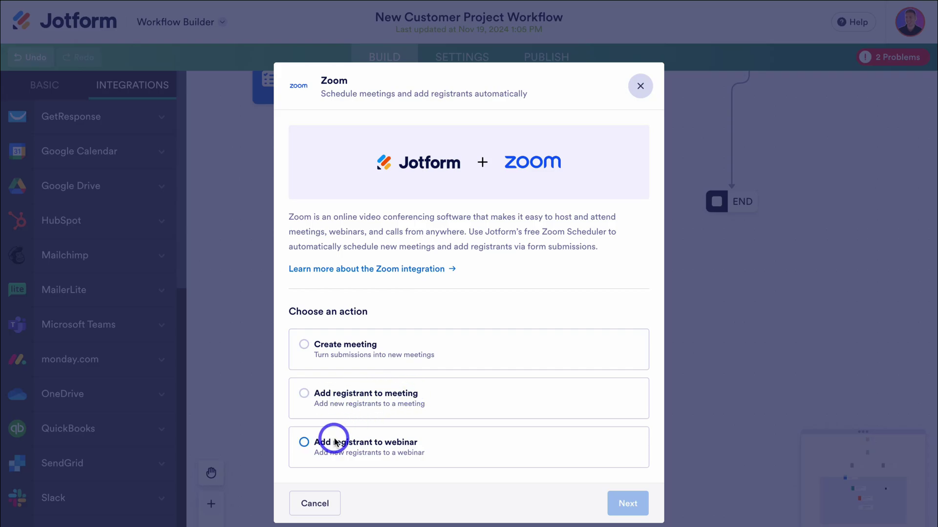
{"action": "left_click", "coordinate": [349, 348]}
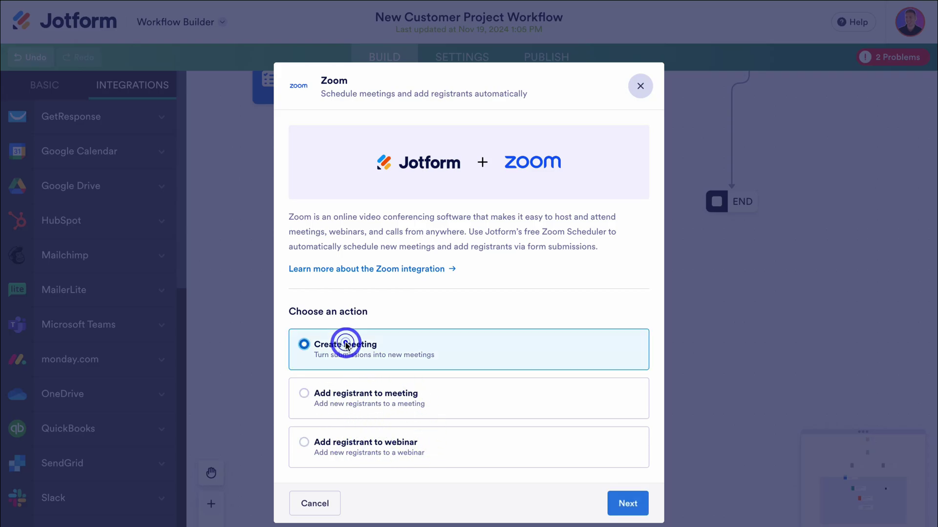
{"action": "left_click", "coordinate": [633, 508]}
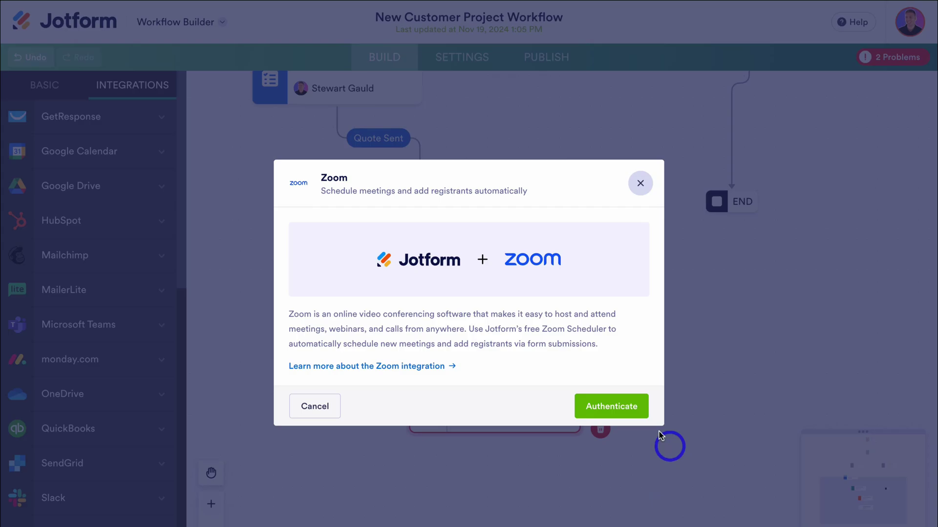
{"action": "left_click", "coordinate": [605, 406]}
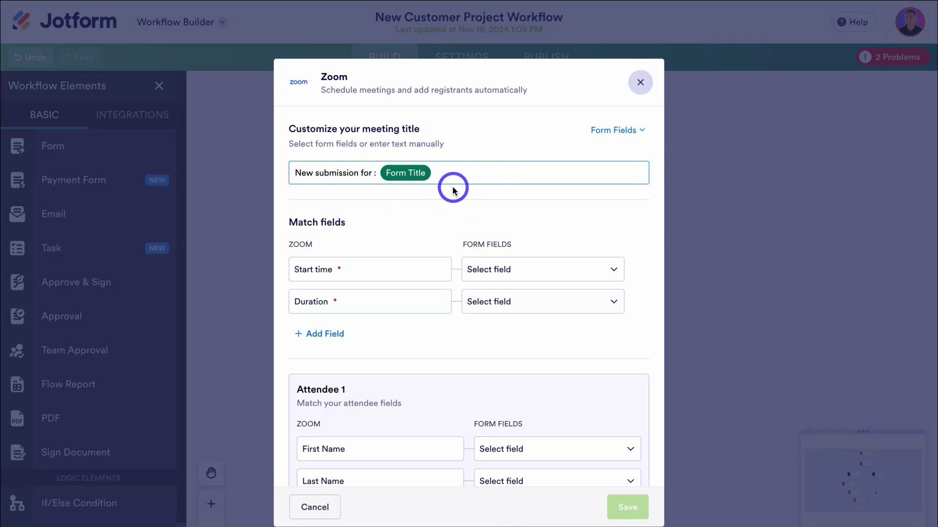
- Title the meeting "Your Strategy Session is booked!" and match Start time to the payments form's "Please schedule a call with us following payment."
{"action": "left_click_drag", "start_coordinate": [458, 175], "coordinate": [281, 176]}
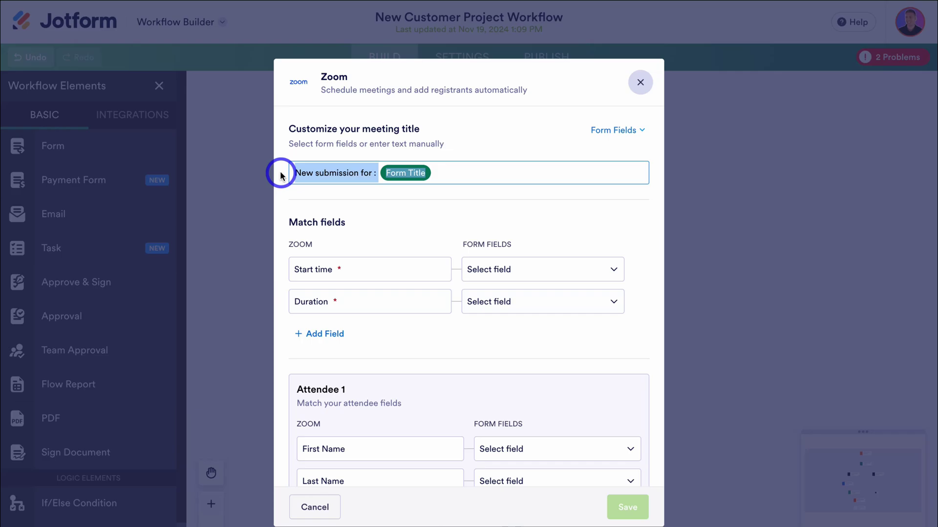
{"action": "type", "text": "Your Strategy Session is booked!"}
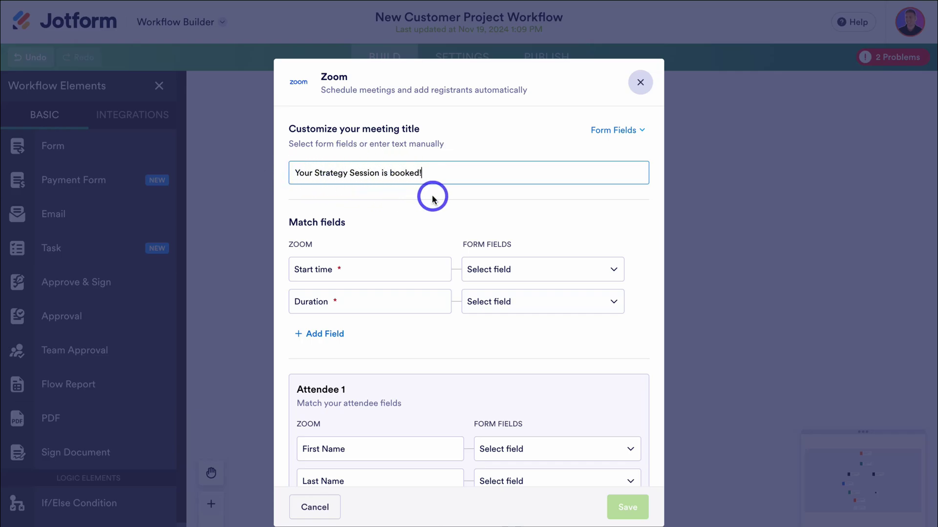
{"action": "left_click", "coordinate": [547, 270]}
{"action": "scroll", "coordinate": [574, 382], "scroll_direction": "down", "scroll_amount": 6}
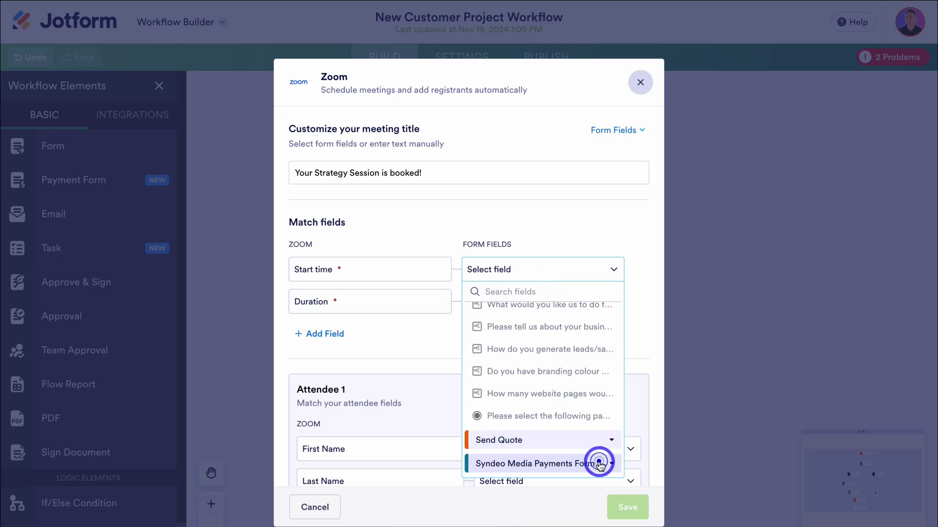
{"action": "scroll", "coordinate": [565, 456], "scroll_direction": "down", "scroll_amount": 3}
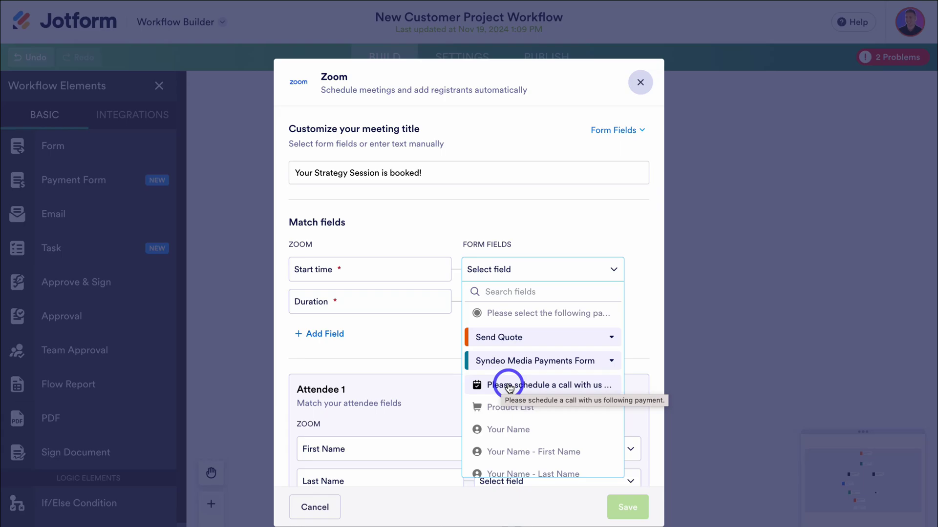
{"action": "left_click", "coordinate": [522, 386]}
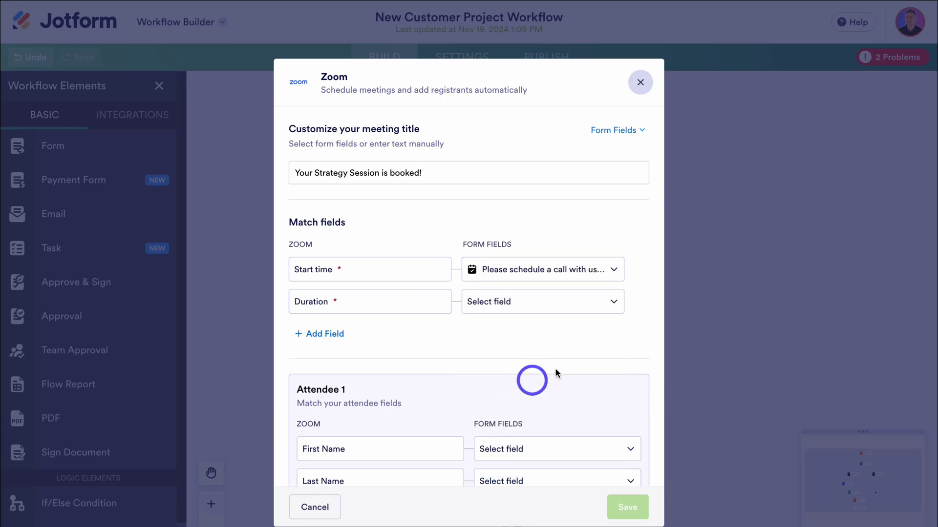
- Match the Zoom meeting's Duration to the payments form's "Please schedule a call with us" appointment field
{"action": "left_click", "coordinate": [494, 301]}
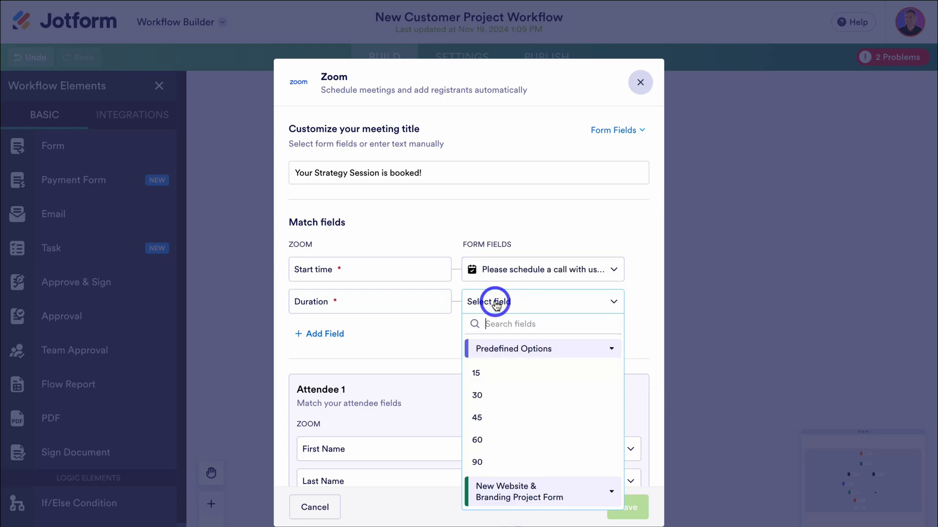
{"action": "scroll", "coordinate": [544, 393], "scroll_direction": "down", "scroll_amount": 12}
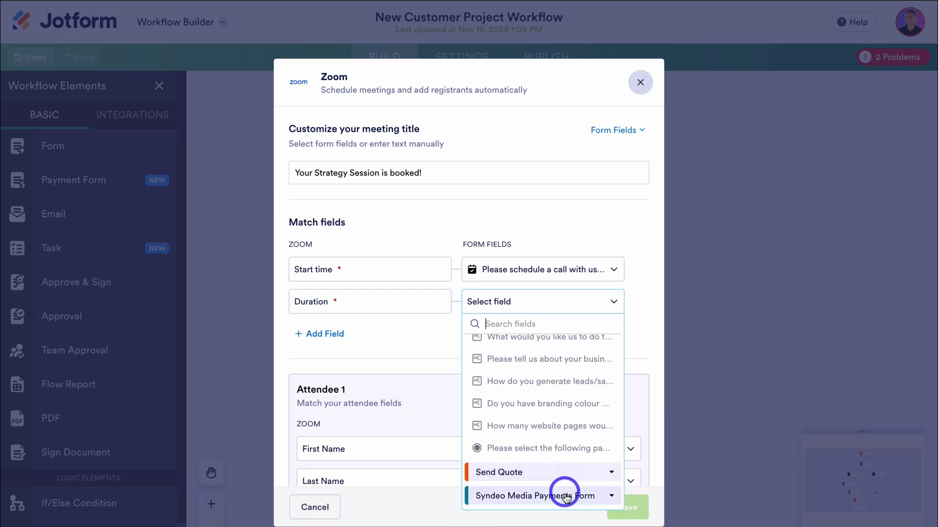
{"action": "scroll", "coordinate": [566, 498], "scroll_direction": "down", "scroll_amount": 3}
{"action": "left_click", "coordinate": [564, 447]}
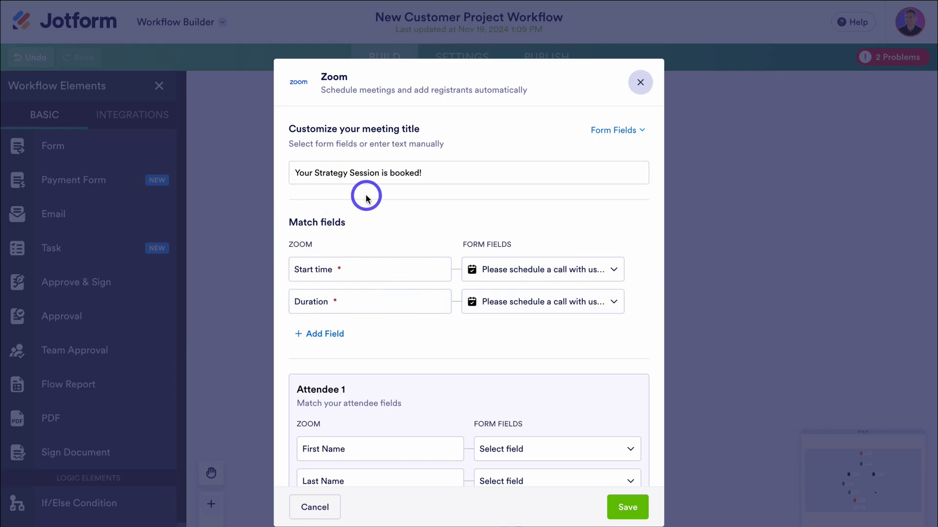
- Match Attendee 1's first name, last name and email to the project form's Full Name and E-mail fields, and save the Zoom settings
{"action": "scroll", "coordinate": [508, 349], "scroll_direction": "down", "scroll_amount": 5}
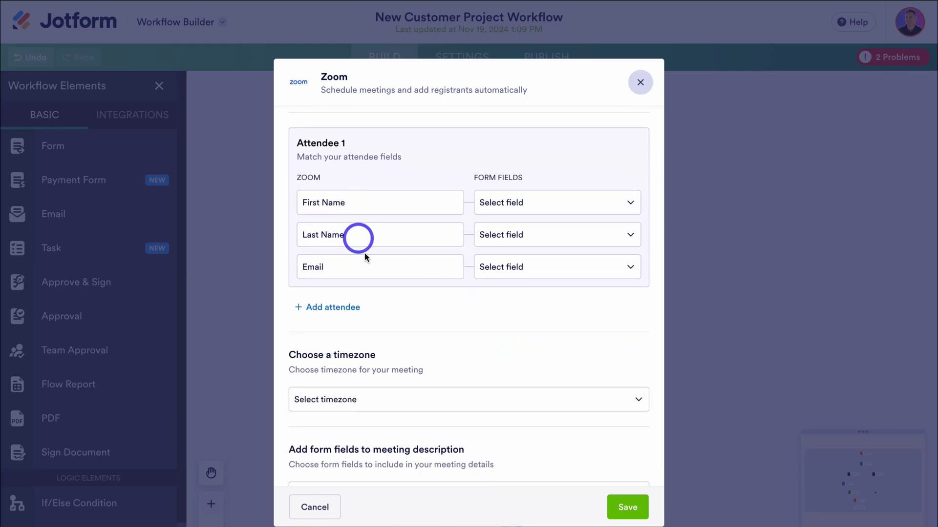
{"action": "left_click", "coordinate": [570, 205]}
{"action": "left_click", "coordinate": [584, 307]}
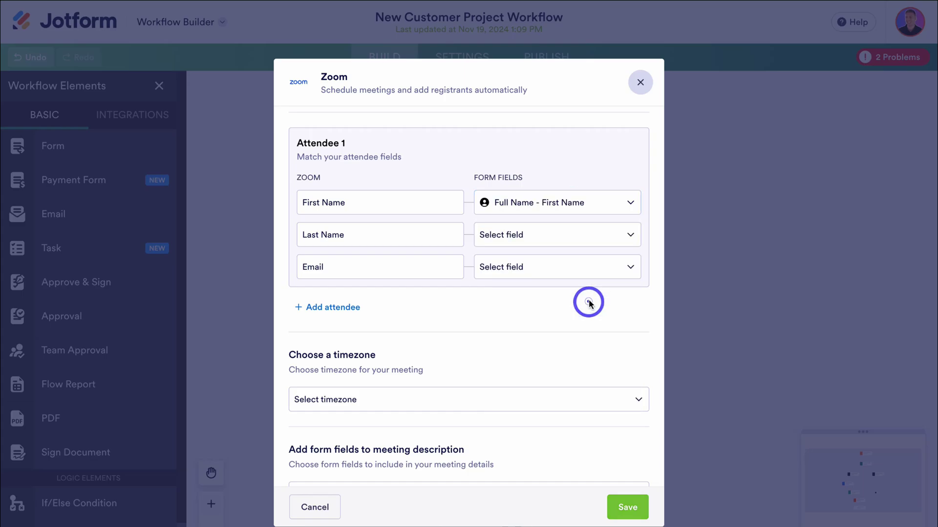
{"action": "left_click", "coordinate": [576, 234]}
{"action": "left_click", "coordinate": [588, 360]}
{"action": "left_click", "coordinate": [588, 265]}
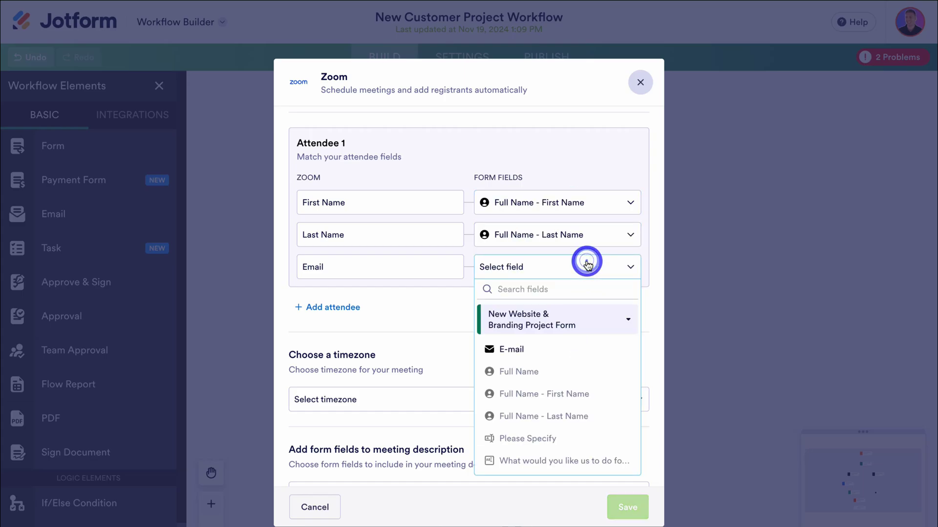
{"action": "left_click", "coordinate": [586, 348]}
{"action": "scroll", "coordinate": [586, 346], "scroll_direction": "down", "scroll_amount": 2}
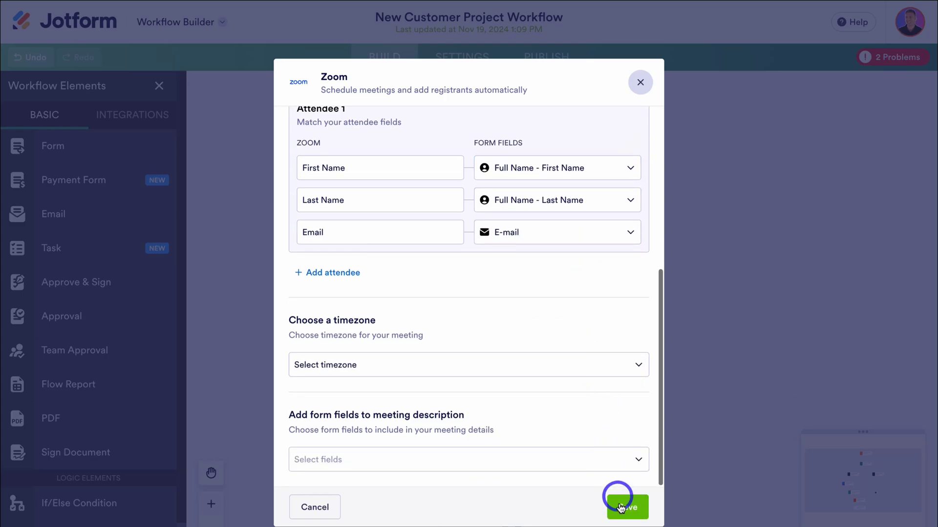
{"action": "left_click", "coordinate": [621, 508]}
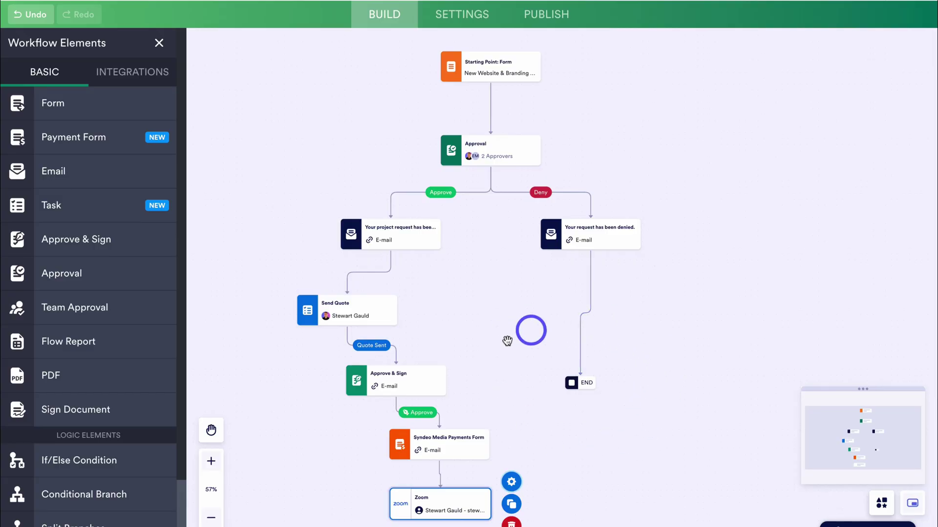
- Move the END element below the Zoom element and connect Zoom to it
{"action": "scroll", "coordinate": [660, 464], "scroll_direction": "down", "scroll_amount": 5}
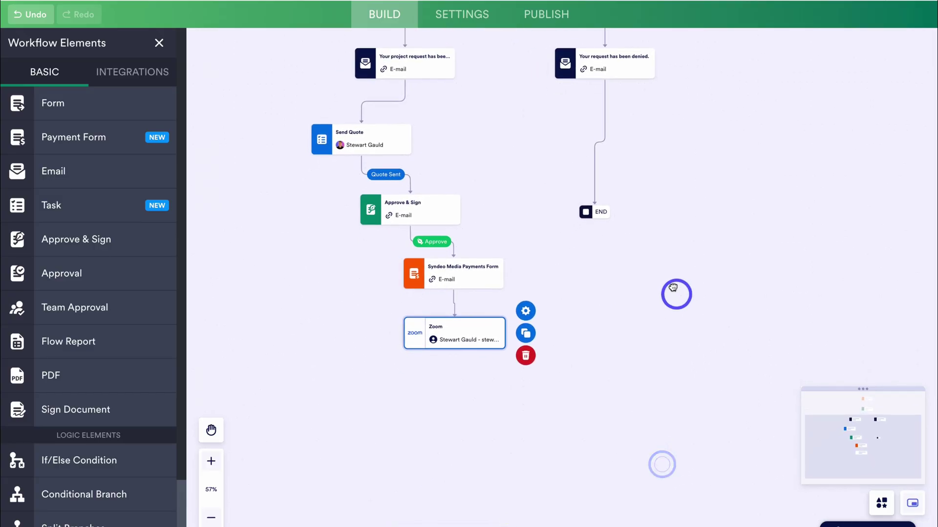
{"action": "left_click_drag", "start_coordinate": [581, 209], "coordinate": [537, 440]}
{"action": "left_click_drag", "start_coordinate": [445, 374], "coordinate": [540, 477]}
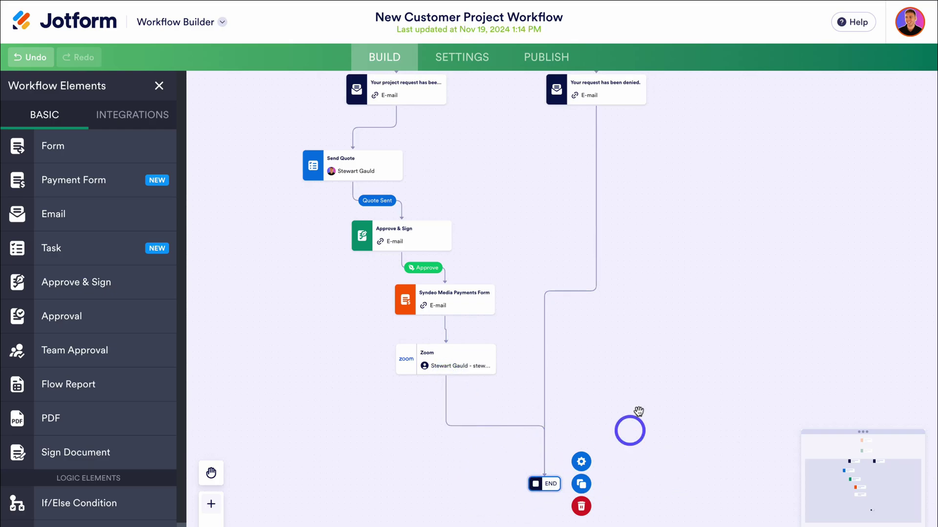
- Rearrange the Send Quote, Approve & Sign, payments form and Zoom elements into a staggered layout under the approval email
{"action": "scroll", "coordinate": [636, 387], "scroll_direction": "up", "scroll_amount": 3}
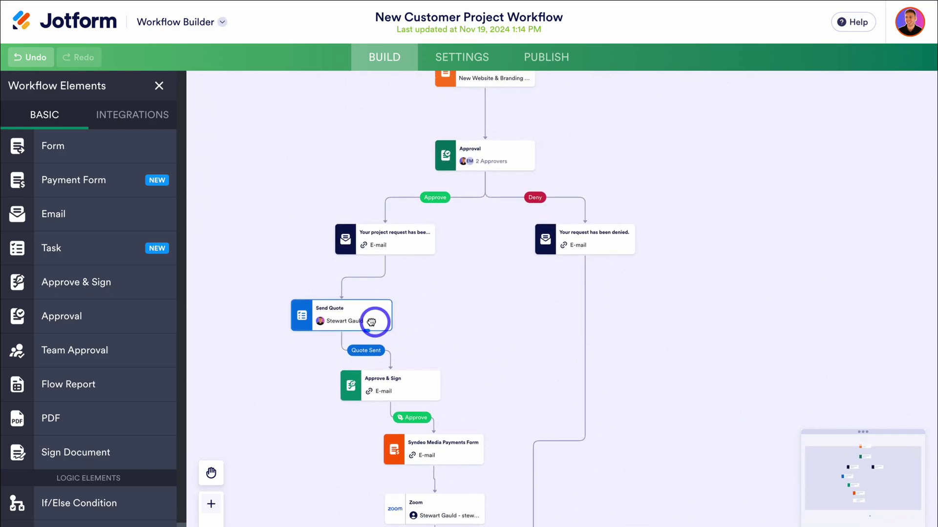
{"action": "left_click_drag", "start_coordinate": [372, 318], "coordinate": [317, 295]}
{"action": "left_click_drag", "start_coordinate": [405, 373], "coordinate": [427, 330]}
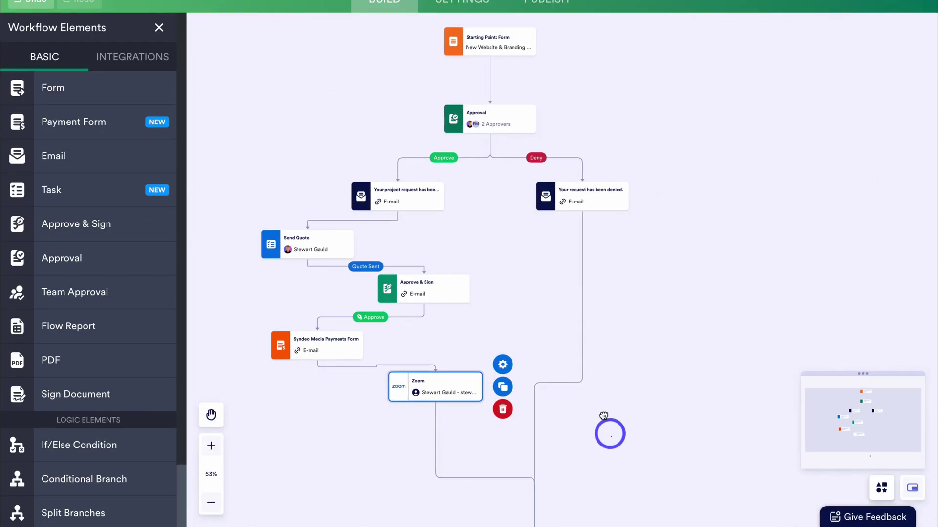
{"action": "scroll", "coordinate": [605, 425], "scroll_direction": "down", "scroll_amount": 2}
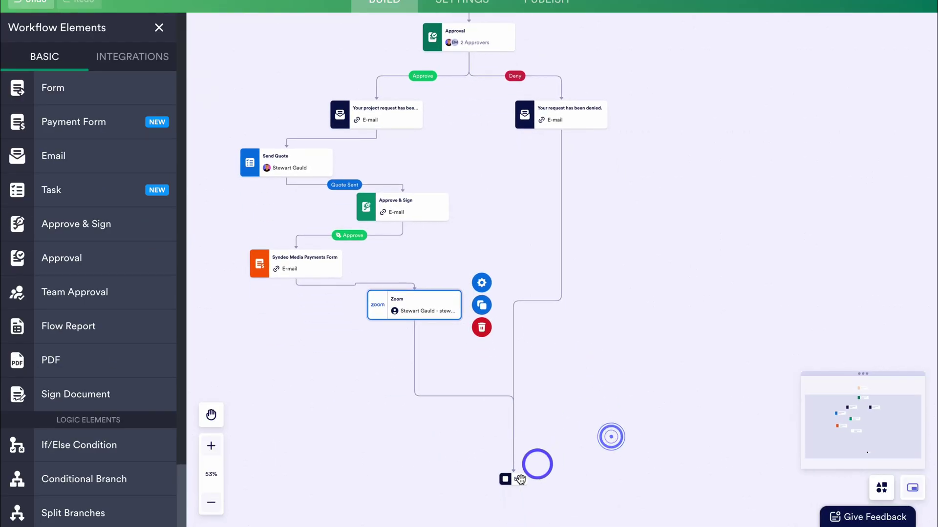
- Move the END element up so it sits closer beneath the Zoom element
{"action": "left_click_drag", "start_coordinate": [512, 478], "coordinate": [513, 339]}
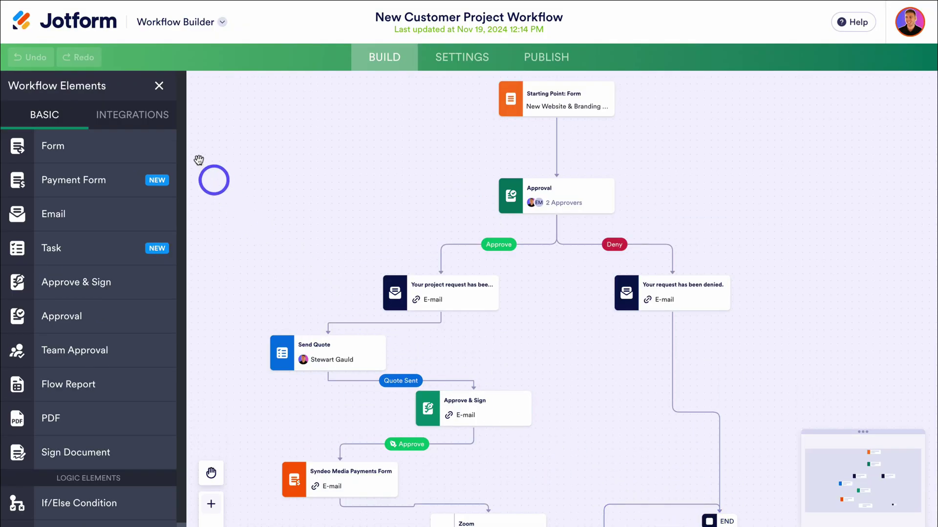
- Browse the available integrations and add a Slack element to the canvas between the two email branches
{"action": "left_click", "coordinate": [143, 116]}
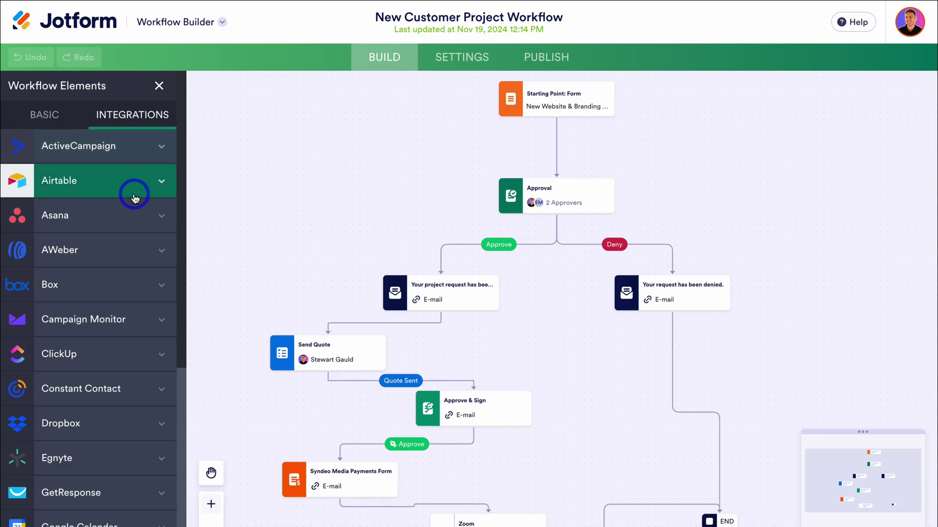
{"action": "scroll", "coordinate": [130, 244], "scroll_direction": "down", "scroll_amount": 1}
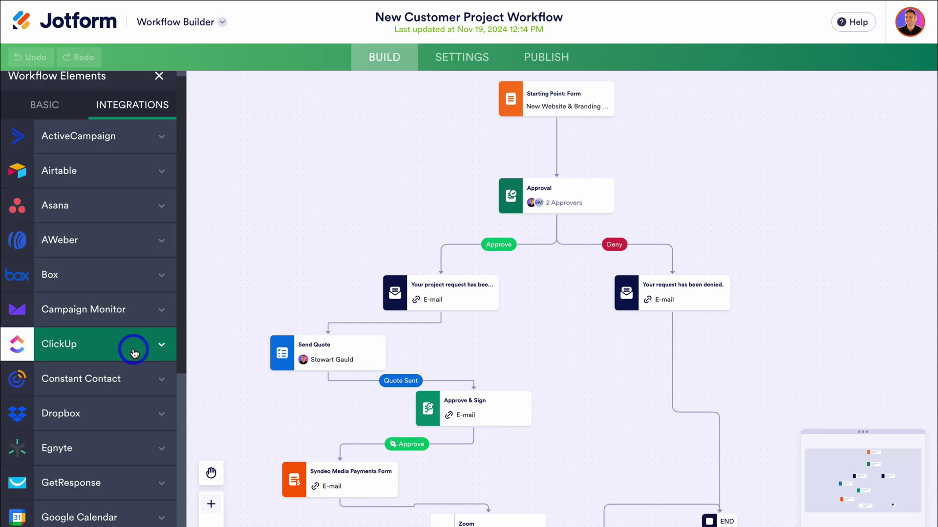
{"action": "scroll", "coordinate": [134, 353], "scroll_direction": "down", "scroll_amount": 9}
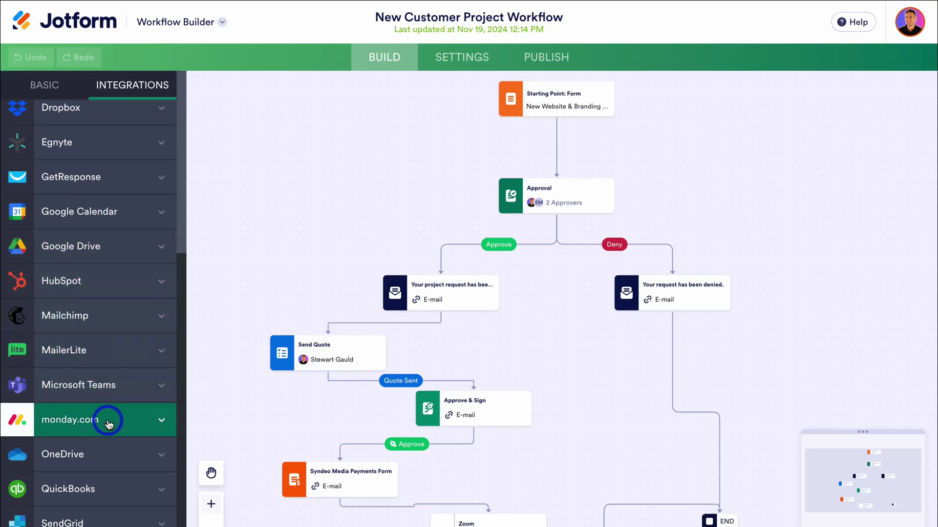
{"action": "scroll", "coordinate": [93, 420], "scroll_direction": "down", "scroll_amount": 1}
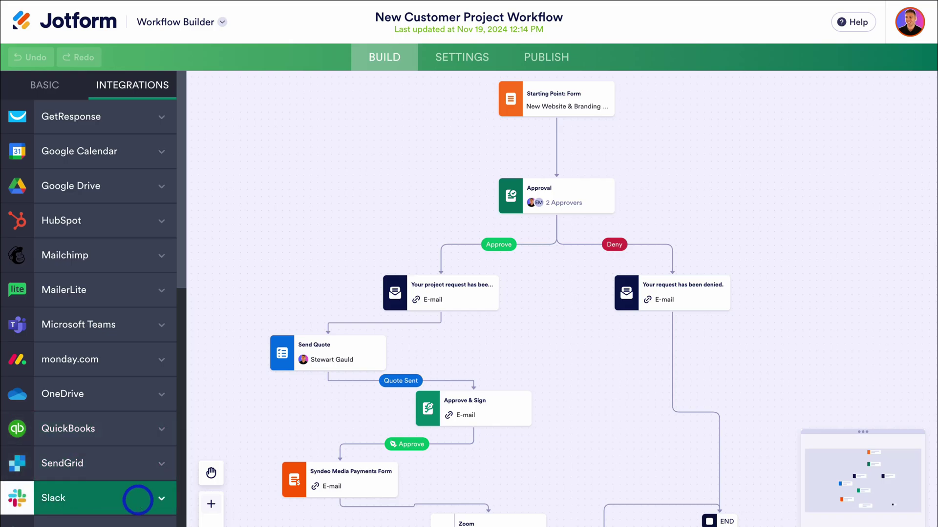
{"action": "left_click_drag", "start_coordinate": [102, 502], "coordinate": [538, 332]}
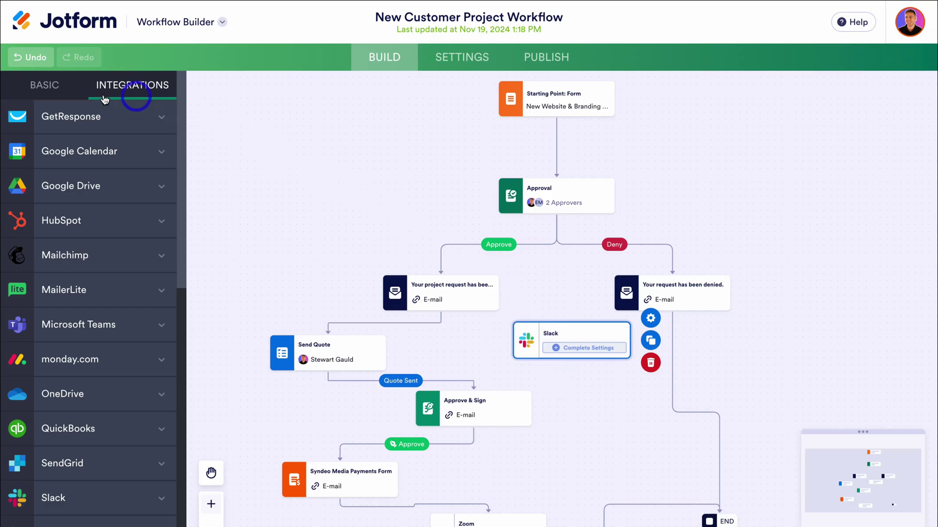
- Return to the basic workflow elements and delete the Slack element from the canvas
{"action": "left_click", "coordinate": [27, 92]}
{"action": "left_click", "coordinate": [119, 91]}
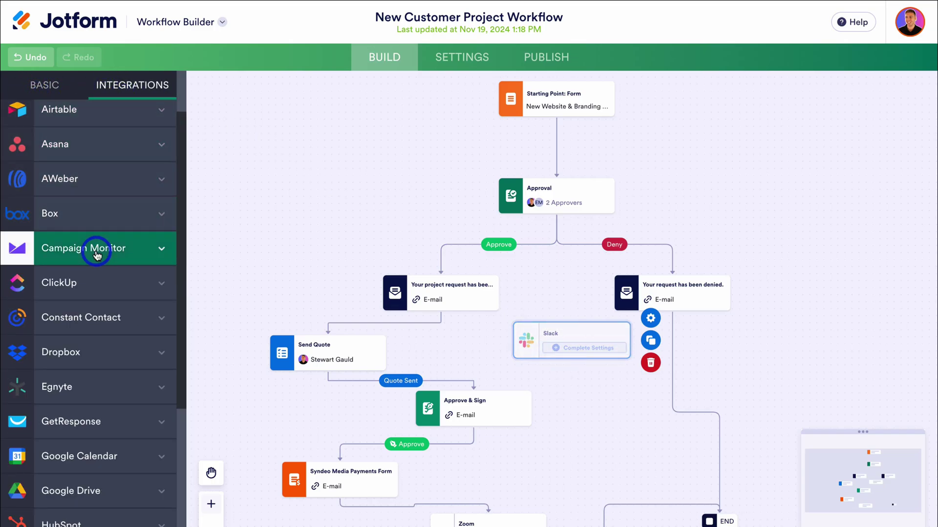
{"action": "scroll", "coordinate": [71, 133], "scroll_direction": "up", "scroll_amount": 2}
{"action": "left_click", "coordinate": [46, 115]}
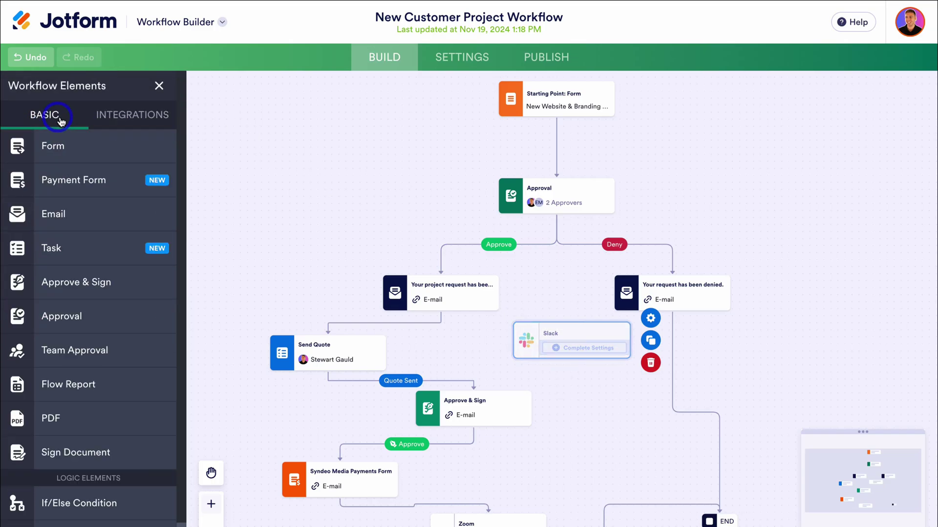
{"action": "left_click", "coordinate": [650, 364]}
{"action": "left_click", "coordinate": [661, 429]}
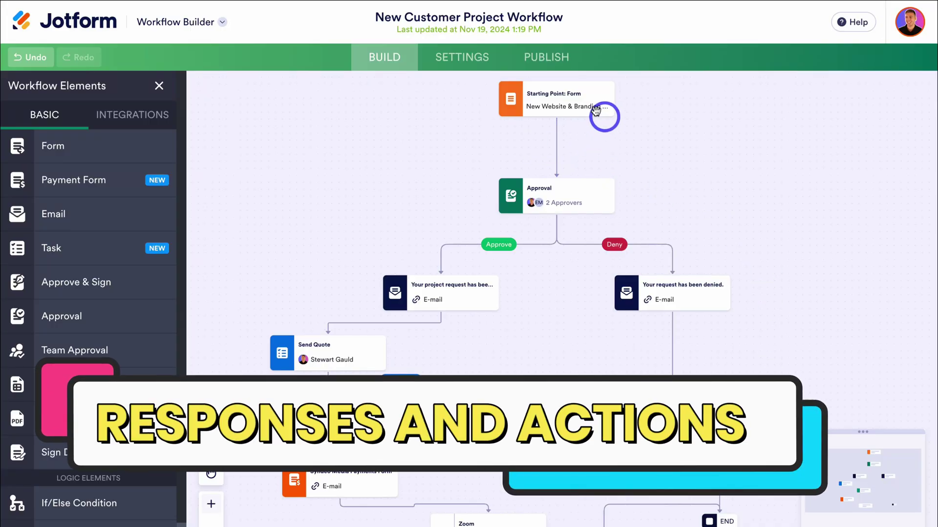
- Preview the starting form and submit a test entry with Green and blue colours, 10 website pages and the Services page option
{"action": "mouse_move", "coordinate": [592, 105]}
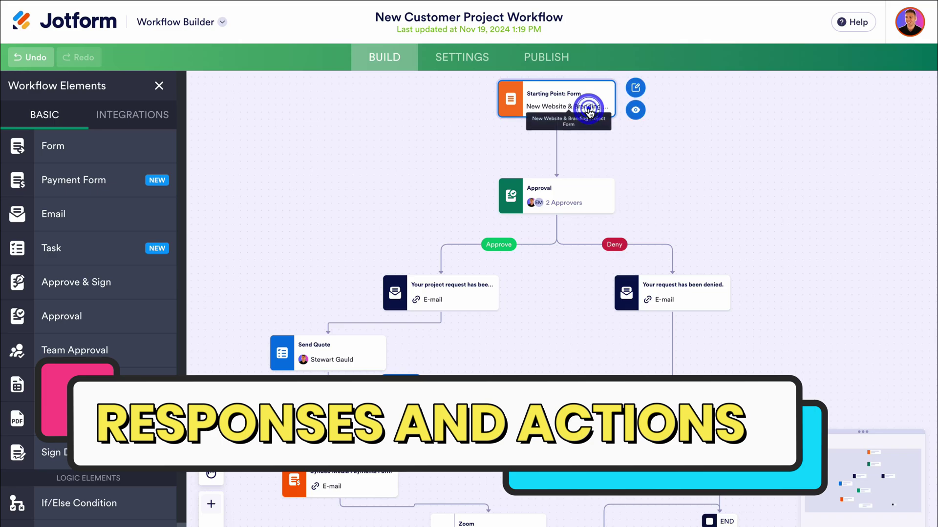
{"action": "left_click", "coordinate": [638, 112]}
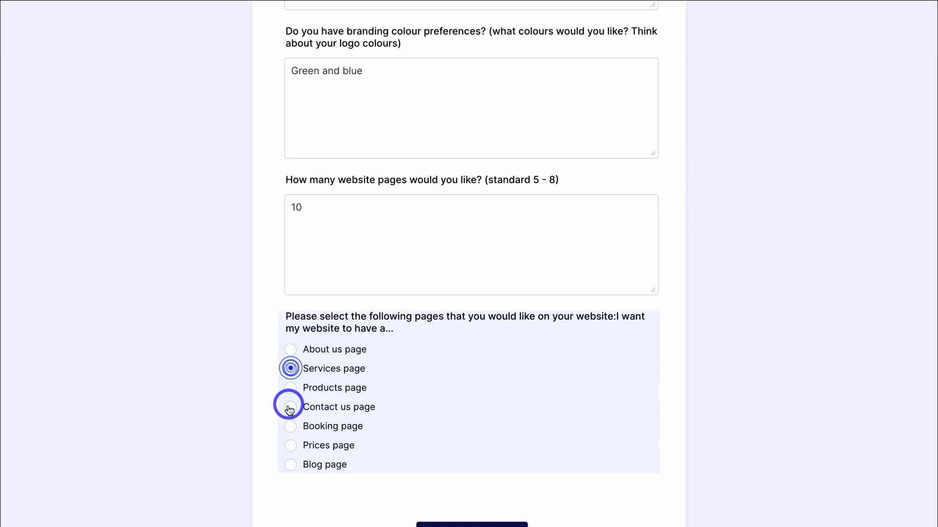
{"action": "scroll", "coordinate": [289, 403], "scroll_direction": "down", "scroll_amount": 2}
{"action": "left_click", "coordinate": [423, 456]}
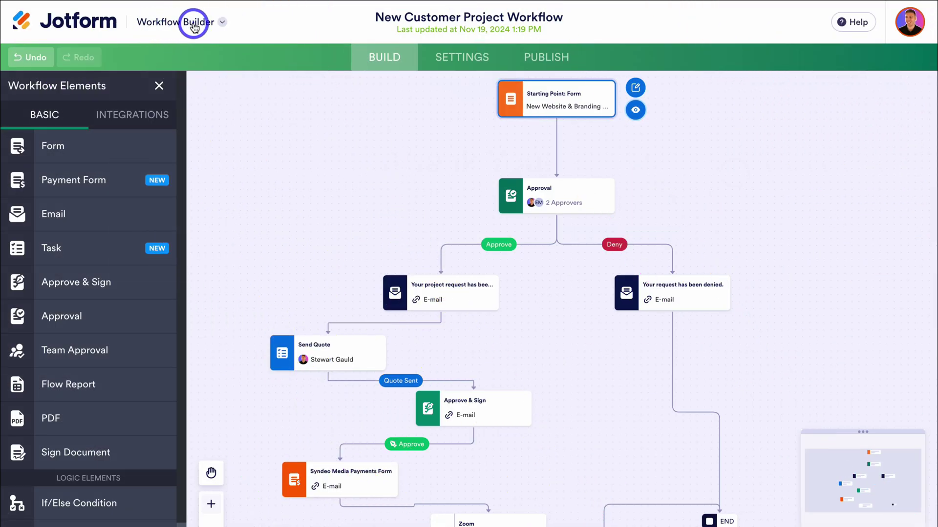
- Open the form's submissions in Jotform Tables and examine the test entry's answers down to its approval step
{"action": "left_click", "coordinate": [194, 28]}
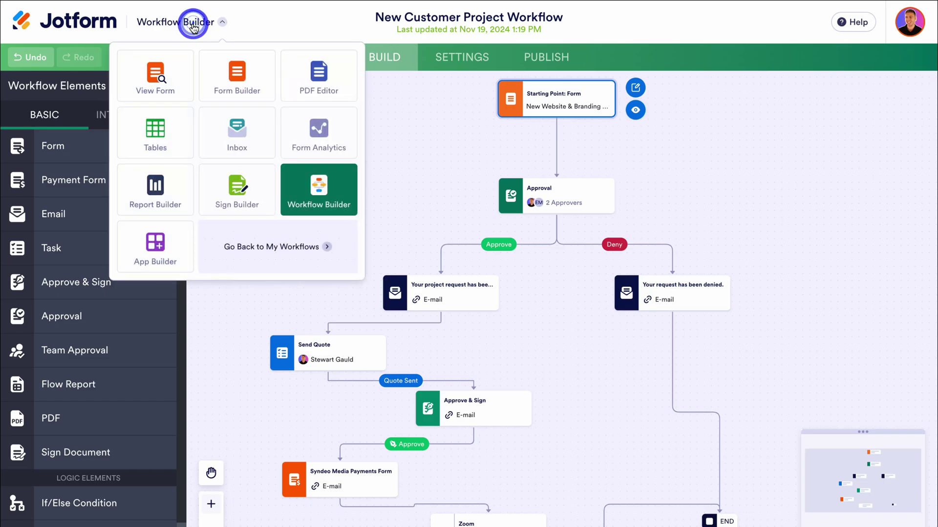
{"action": "left_click", "coordinate": [151, 136]}
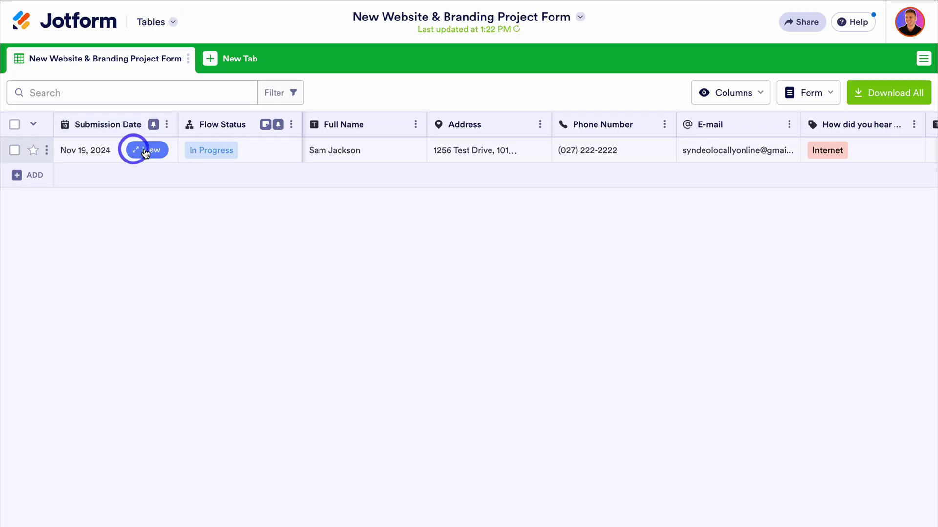
{"action": "scroll", "coordinate": [550, 151], "scroll_direction": "right", "scroll_amount": 3}
{"action": "scroll", "coordinate": [546, 151], "scroll_direction": "right", "scroll_amount": 3}
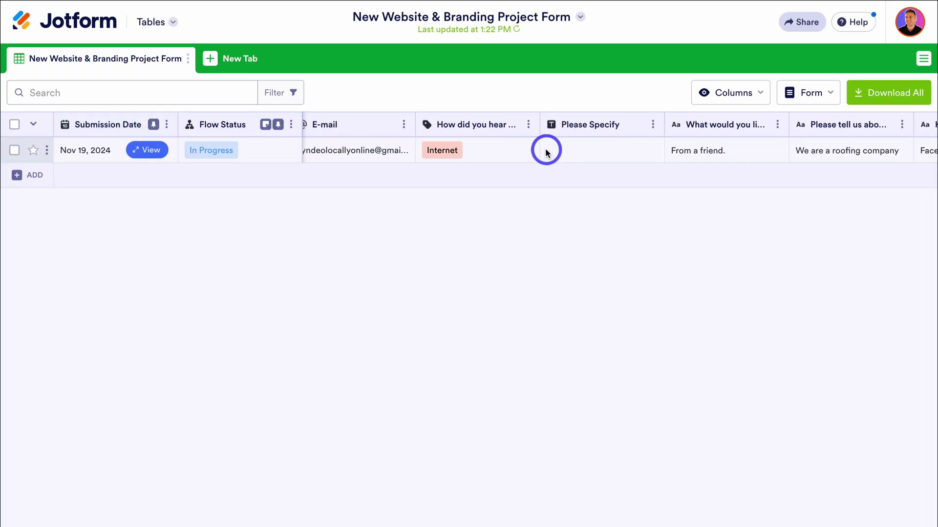
{"action": "scroll", "coordinate": [391, 151], "scroll_direction": "left", "scroll_amount": 6}
{"action": "left_click", "coordinate": [148, 150]}
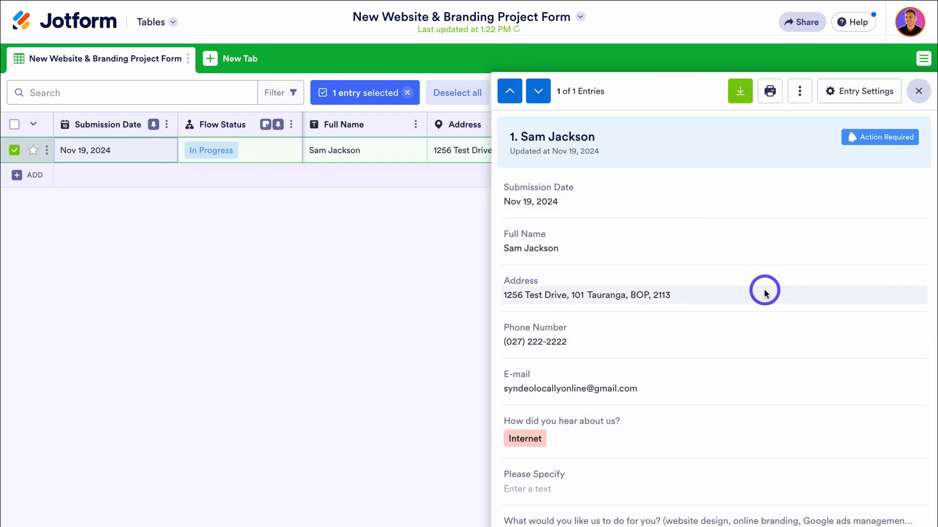
{"action": "scroll", "coordinate": [763, 291], "scroll_direction": "down", "scroll_amount": 10}
{"action": "scroll", "coordinate": [763, 290], "scroll_direction": "up", "scroll_amount": 4}
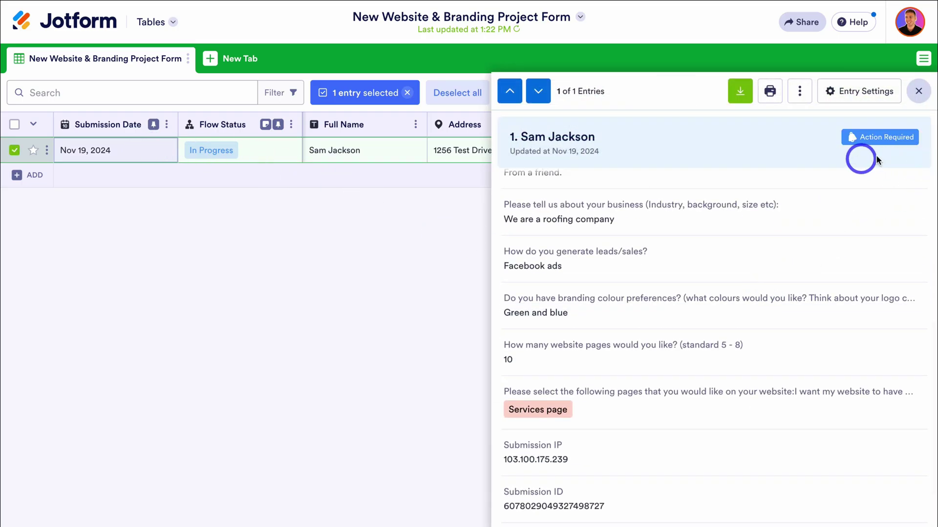
{"action": "scroll", "coordinate": [792, 230], "scroll_direction": "down", "scroll_amount": 4}
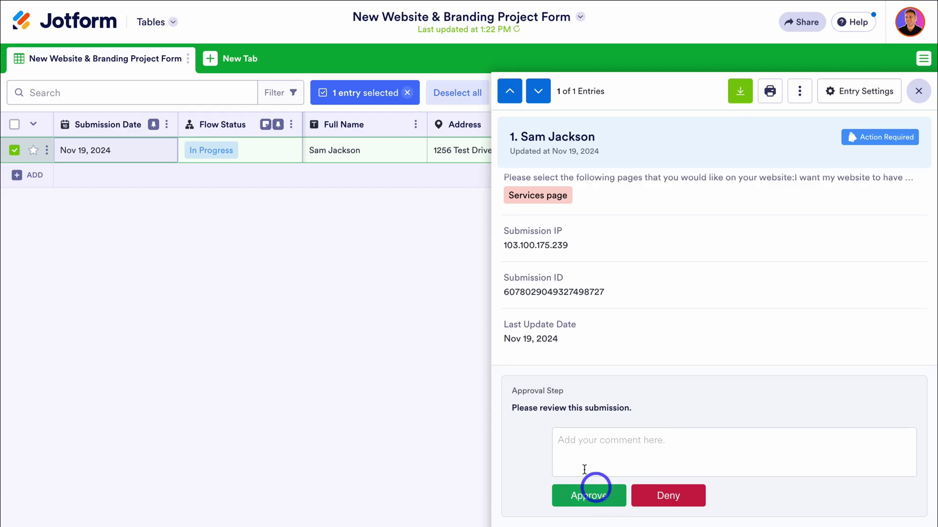
- Open the test submission in Jotform Inbox, review its answers and approve it at the approval step
{"action": "left_click", "coordinate": [163, 23]}
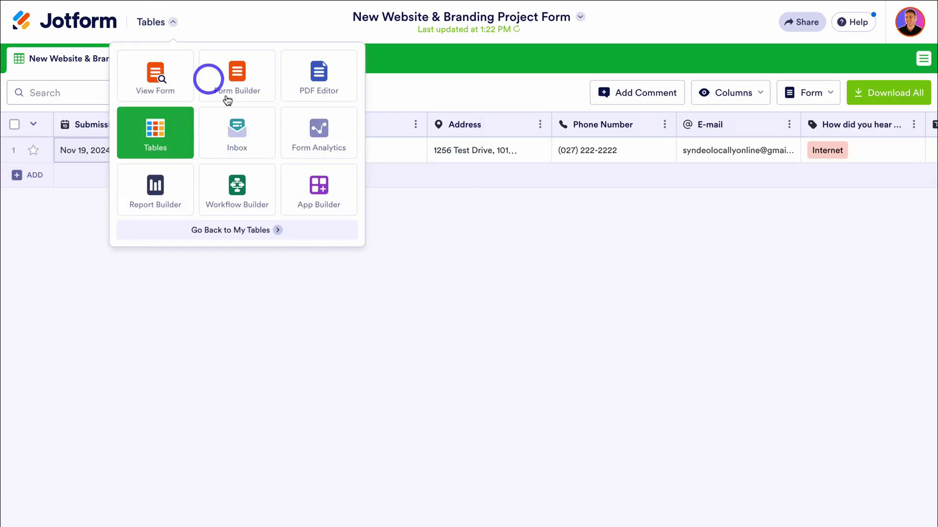
{"action": "left_click", "coordinate": [253, 124]}
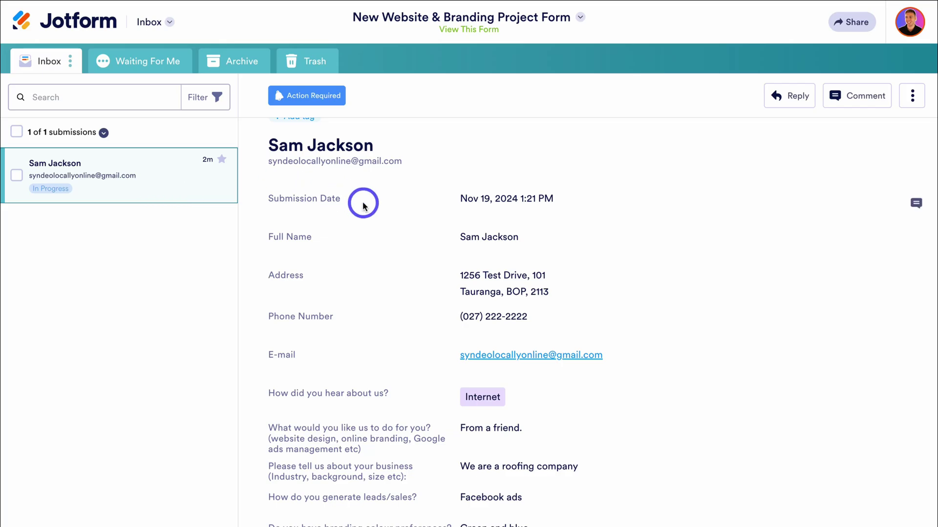
{"action": "scroll", "coordinate": [363, 203], "scroll_direction": "down", "scroll_amount": 5}
{"action": "scroll", "coordinate": [364, 200], "scroll_direction": "up", "scroll_amount": 6}
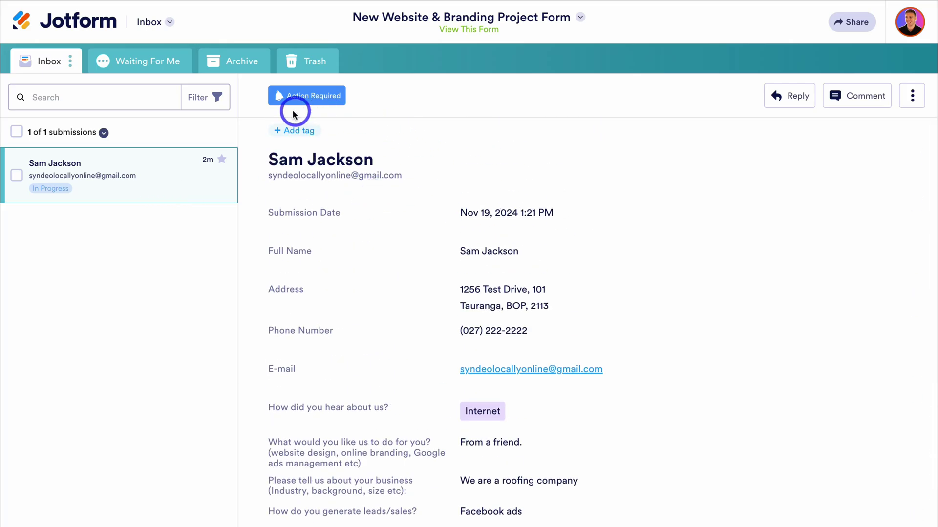
{"action": "scroll", "coordinate": [416, 230], "scroll_direction": "down", "scroll_amount": 6}
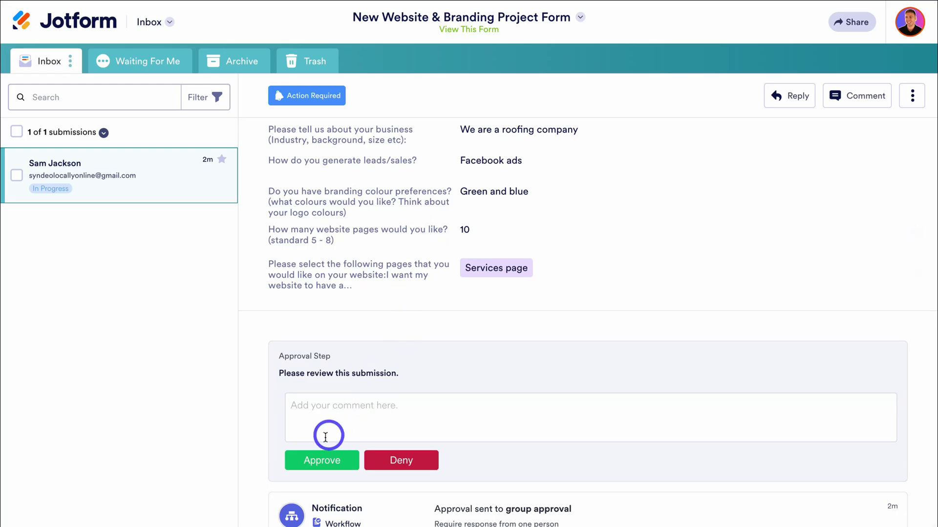
{"action": "left_click", "coordinate": [317, 452]}
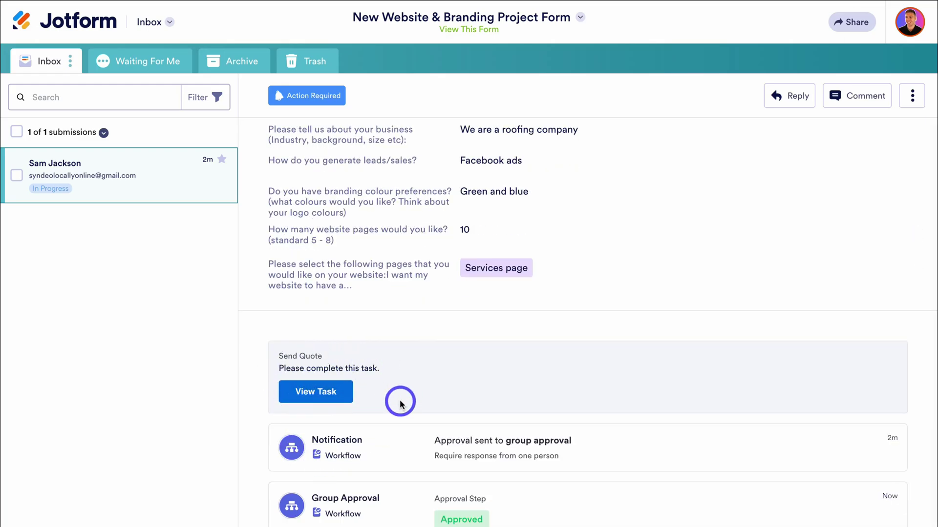
- Open the submission's Send Quote task, submit it with the Quote Sent response and view the completed task
{"action": "left_click", "coordinate": [324, 396]}
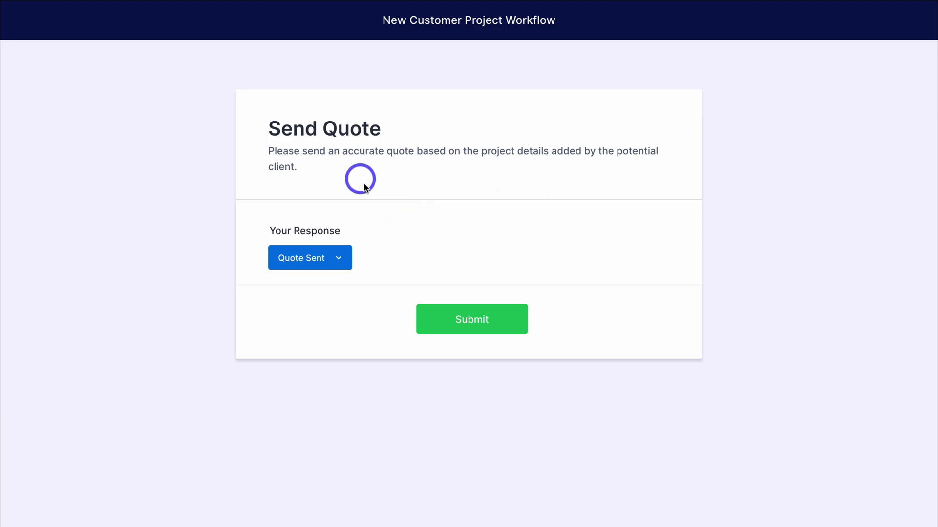
{"action": "left_click", "coordinate": [459, 318]}
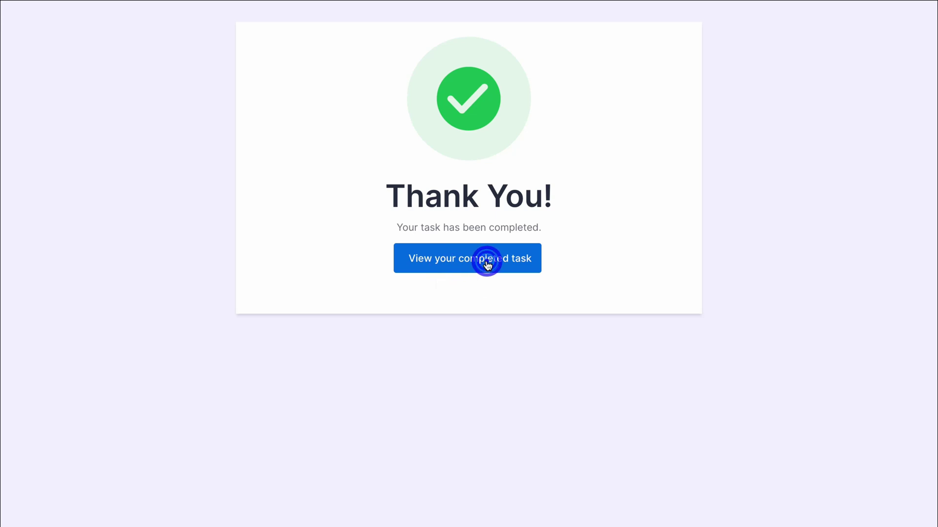
{"action": "left_click", "coordinate": [487, 263]}
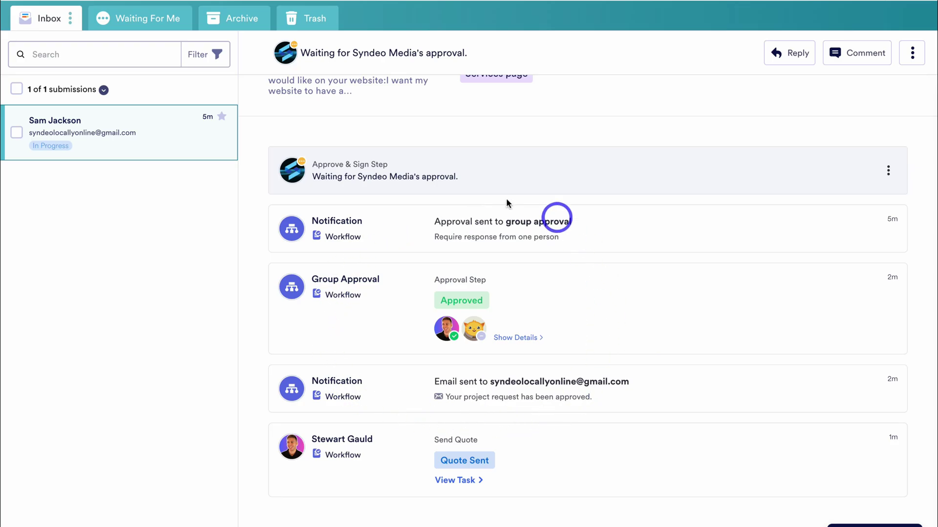
- Examine the submission's workflow history in the inbox and return to Workflow Builder
{"action": "scroll", "coordinate": [532, 364], "scroll_direction": "up", "scroll_amount": 5}
{"action": "scroll", "coordinate": [557, 308], "scroll_direction": "down", "scroll_amount": 5}
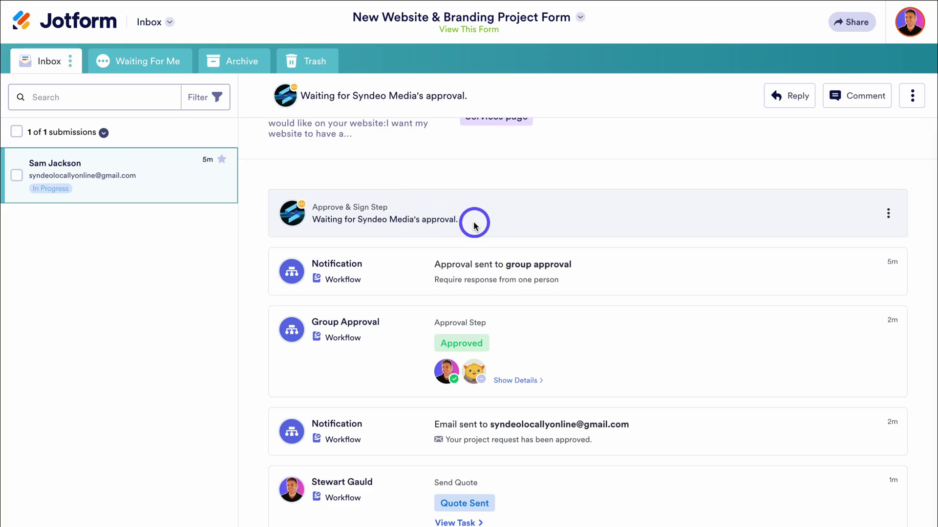
{"action": "left_click", "coordinate": [153, 23]}
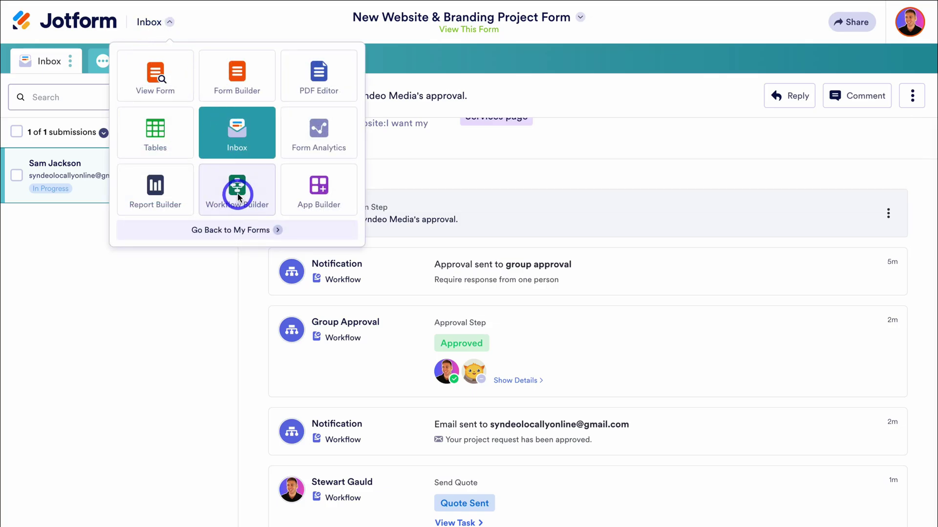
{"action": "left_click", "coordinate": [238, 196]}
{"action": "left_click_drag", "start_coordinate": [234, 192], "coordinate": [286, 192]}
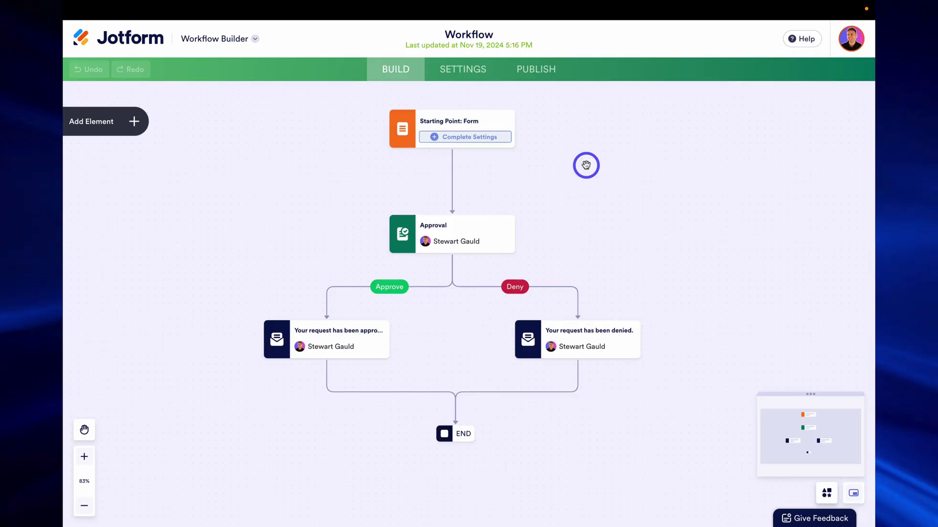
- Add a Payment Form element and a Task element below the email elements of the approval workflow
{"action": "left_click", "coordinate": [133, 121]}
{"action": "left_click_drag", "start_coordinate": [146, 184], "coordinate": [597, 455]}
{"action": "left_click_drag", "start_coordinate": [134, 235], "coordinate": [335, 420]}
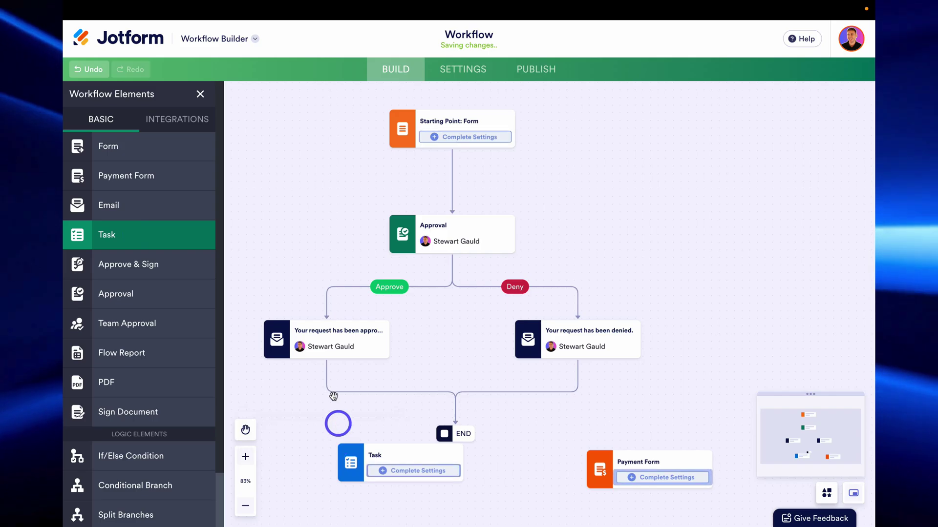
- Add an Asana element, link Approval to it with the Approve outcome, and link Asana to the denied email
{"action": "left_click", "coordinate": [177, 119]}
{"action": "left_click_drag", "start_coordinate": [171, 205], "coordinate": [719, 225]}
{"action": "left_click", "coordinate": [200, 93]}
{"action": "left_click_drag", "start_coordinate": [513, 236], "coordinate": [645, 339]}
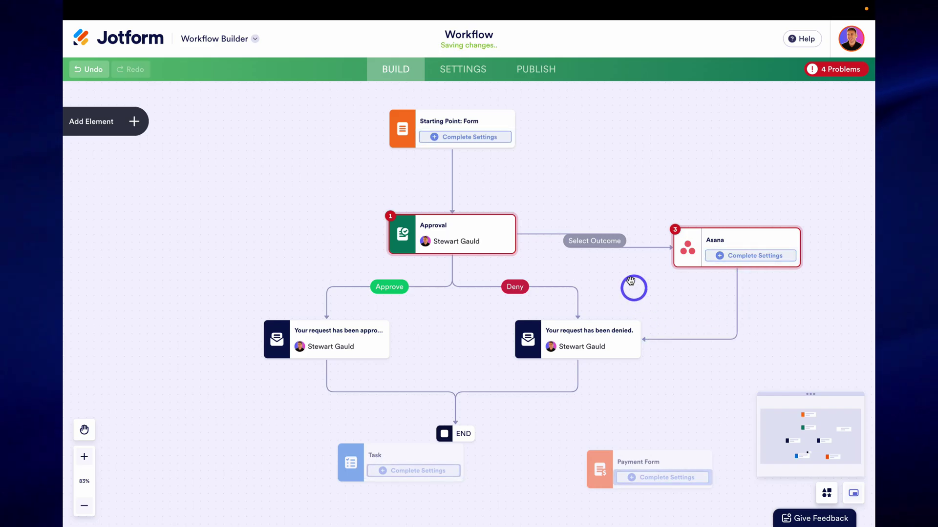
{"action": "left_click", "coordinate": [600, 241]}
{"action": "left_click", "coordinate": [599, 275]}
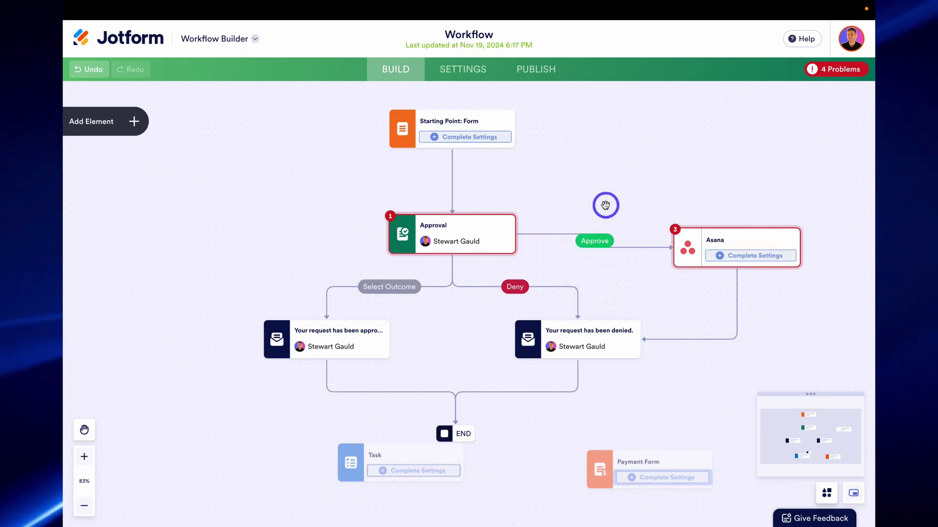
- Move the Task element to the left of the approved email and connect it to that email with the Complete outcome
{"action": "left_click_drag", "start_coordinate": [609, 295], "coordinate": [709, 225]}
{"action": "left_click_drag", "start_coordinate": [557, 359], "coordinate": [247, 193]}
{"action": "left_click_drag", "start_coordinate": [328, 210], "coordinate": [410, 257]}
{"action": "left_click", "coordinate": [364, 237]}
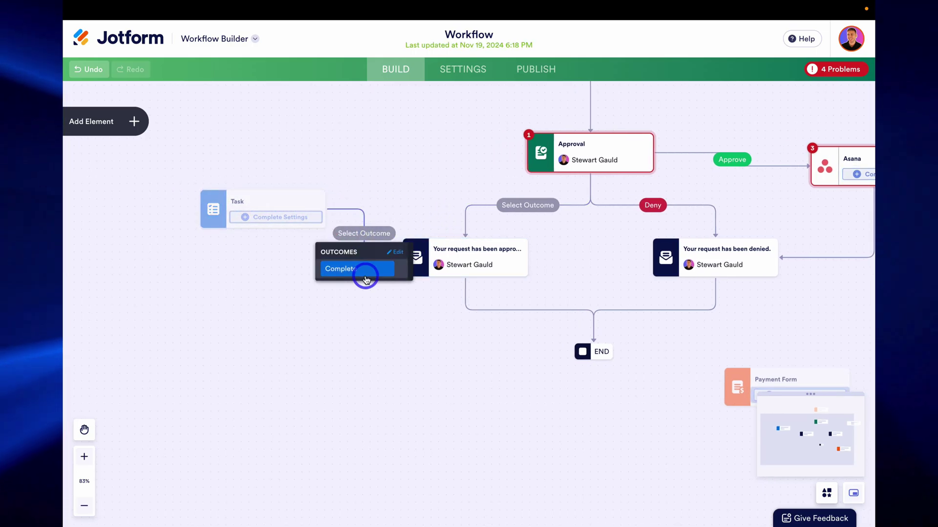
{"action": "left_click", "coordinate": [364, 266]}
- Set the Task element's description to "Please review client submission." and close its properties
{"action": "left_click", "coordinate": [278, 216]}
{"action": "left_click", "coordinate": [754, 237]}
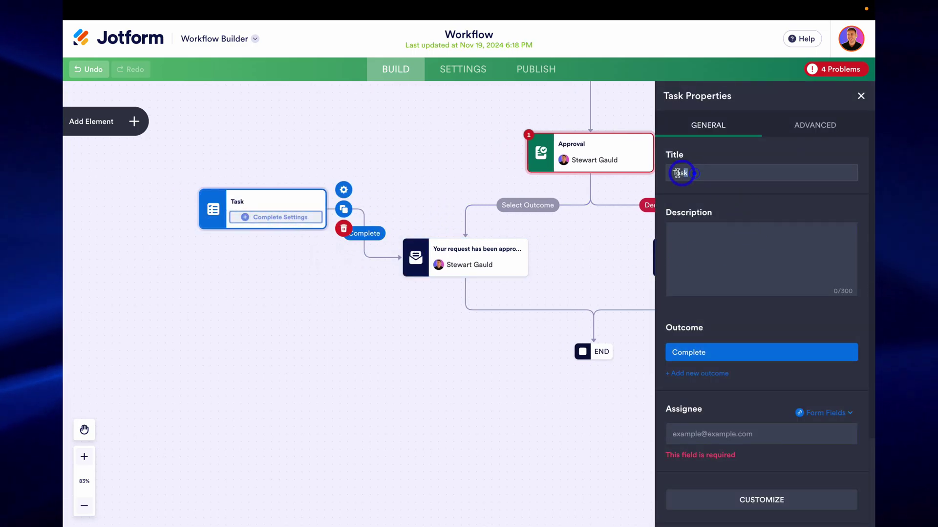
{"action": "type", "text": "Please review client submission."}
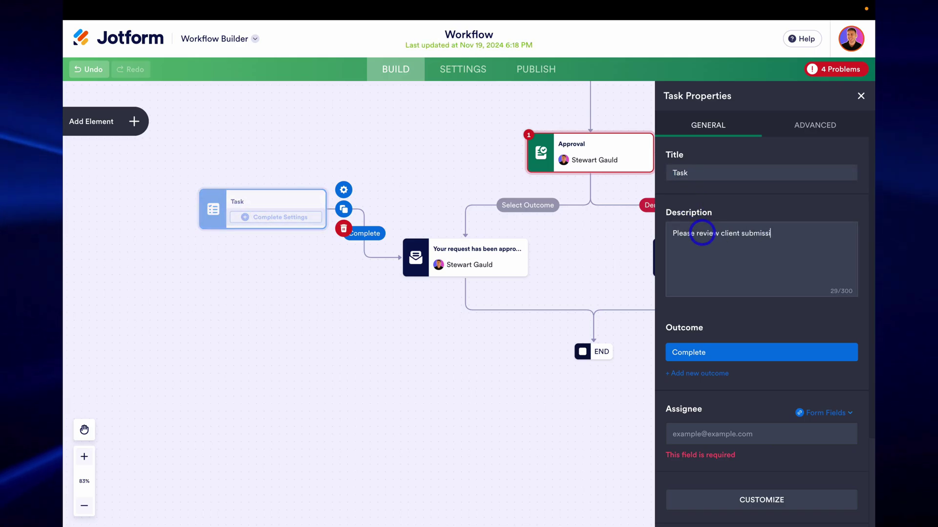
{"action": "left_click", "coordinate": [860, 96]}
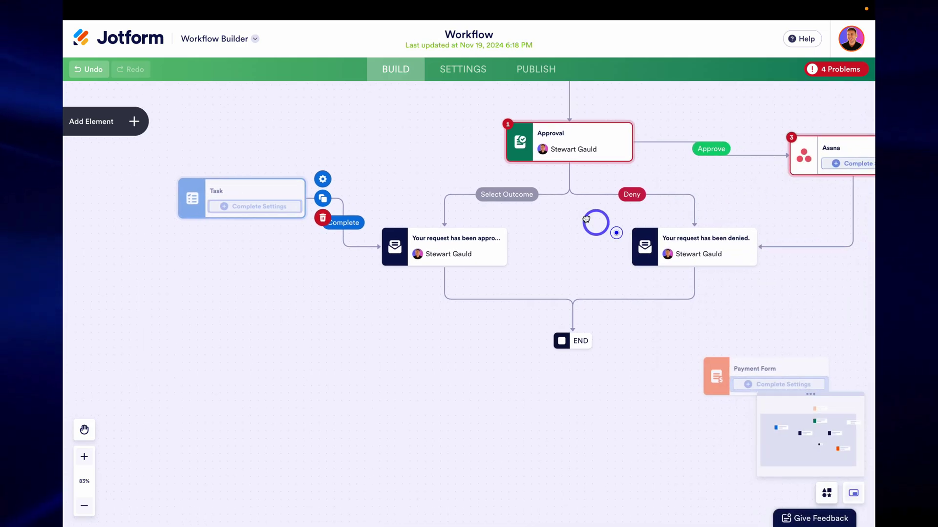